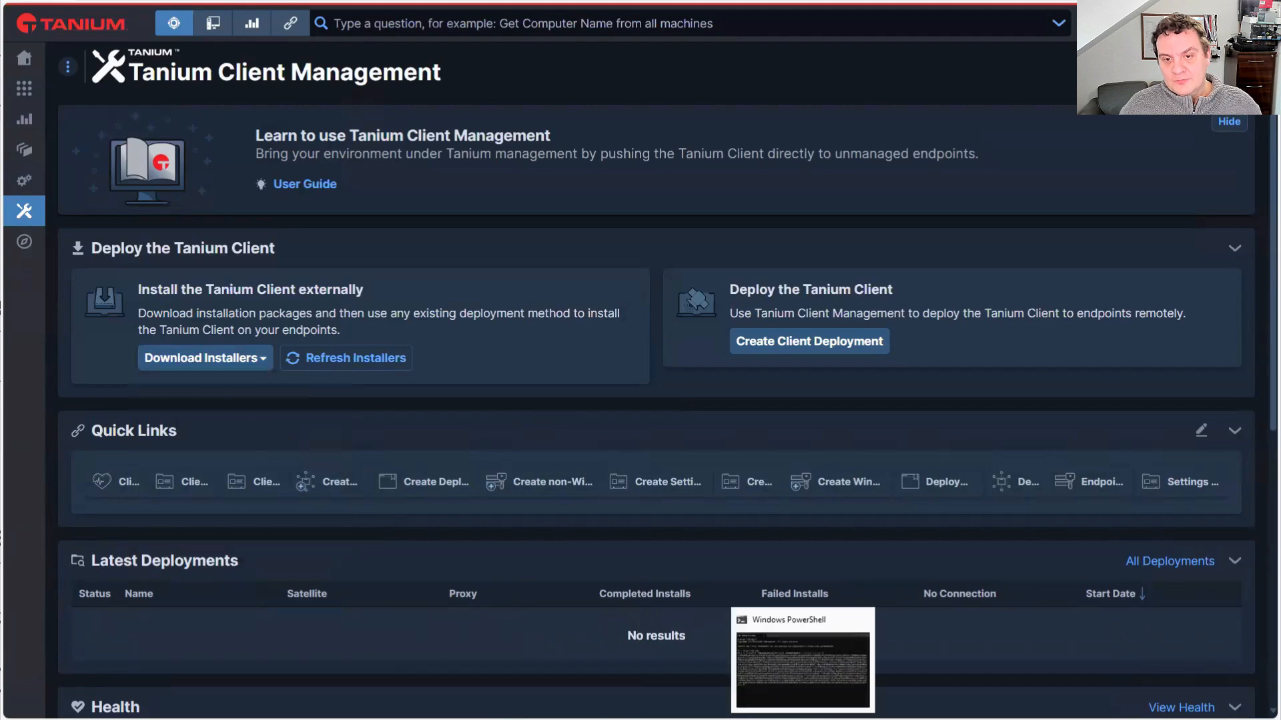
Switch to the PowerShell window and copy the full Base64 output generated from c:\tanium-init.dat
left_click(803, 719)
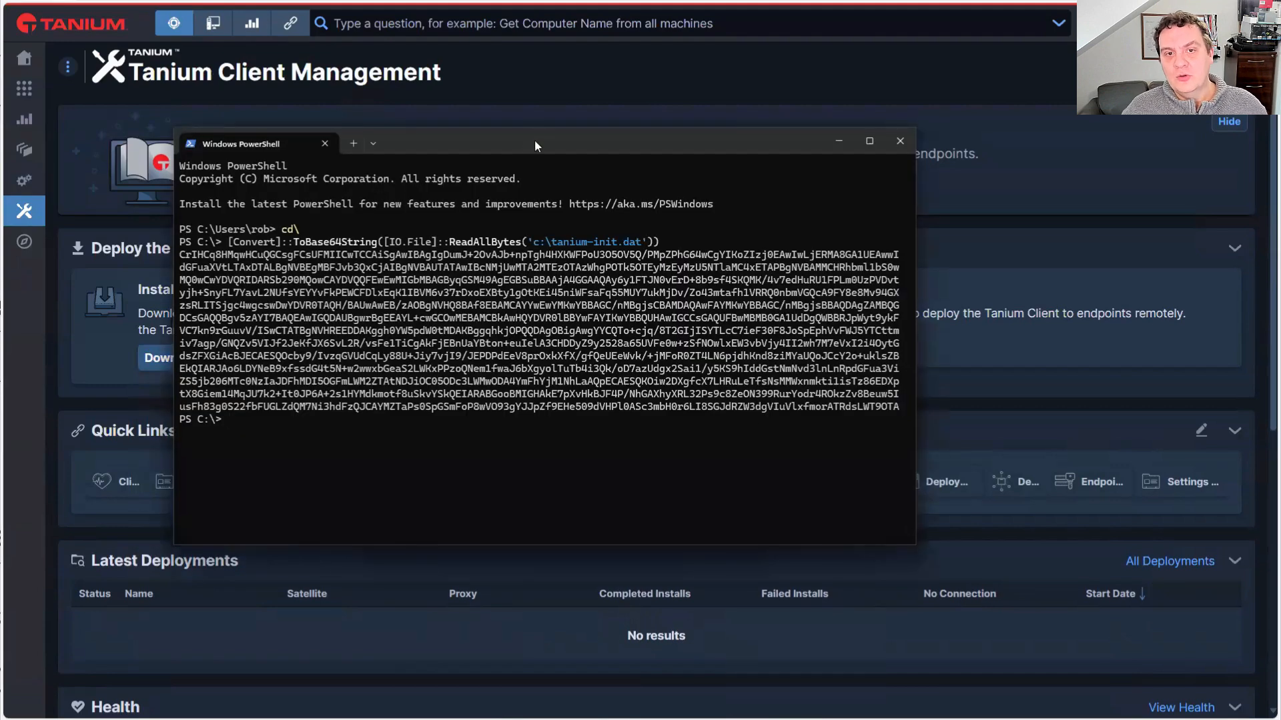
left_click_drag(535, 141, 683, 216)
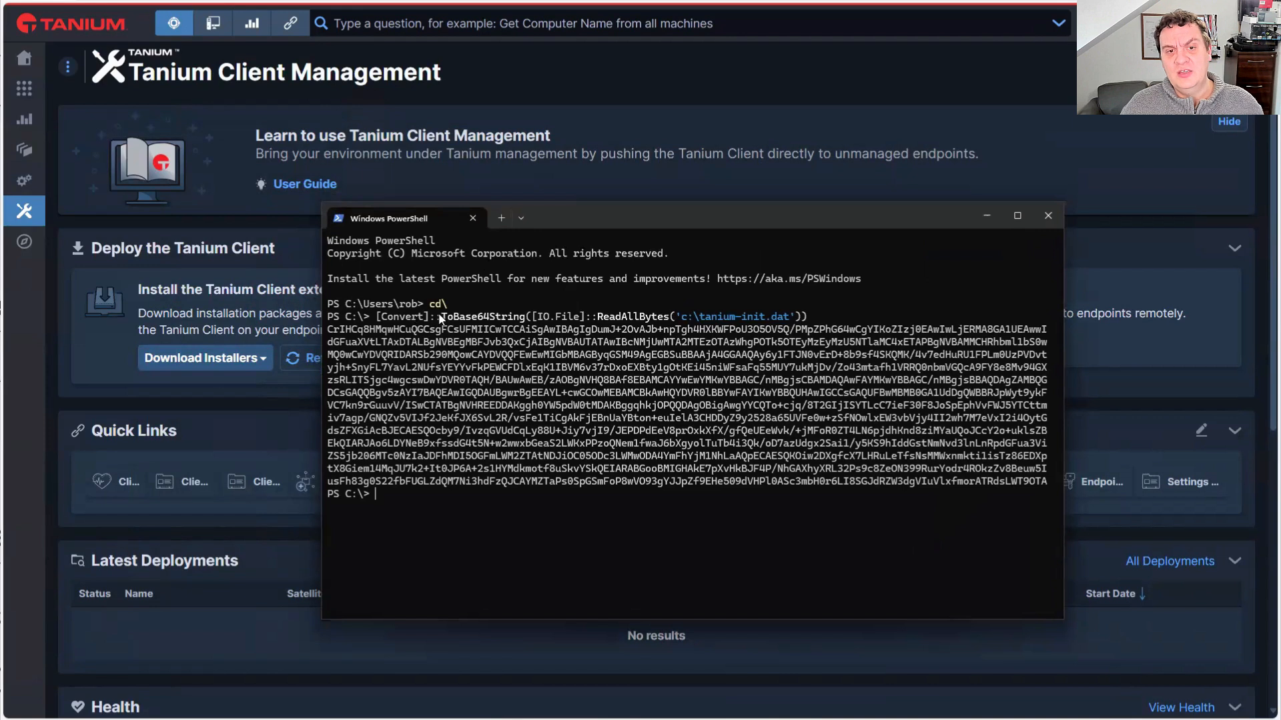
left_click_drag(377, 317, 682, 318)
left_click(787, 317)
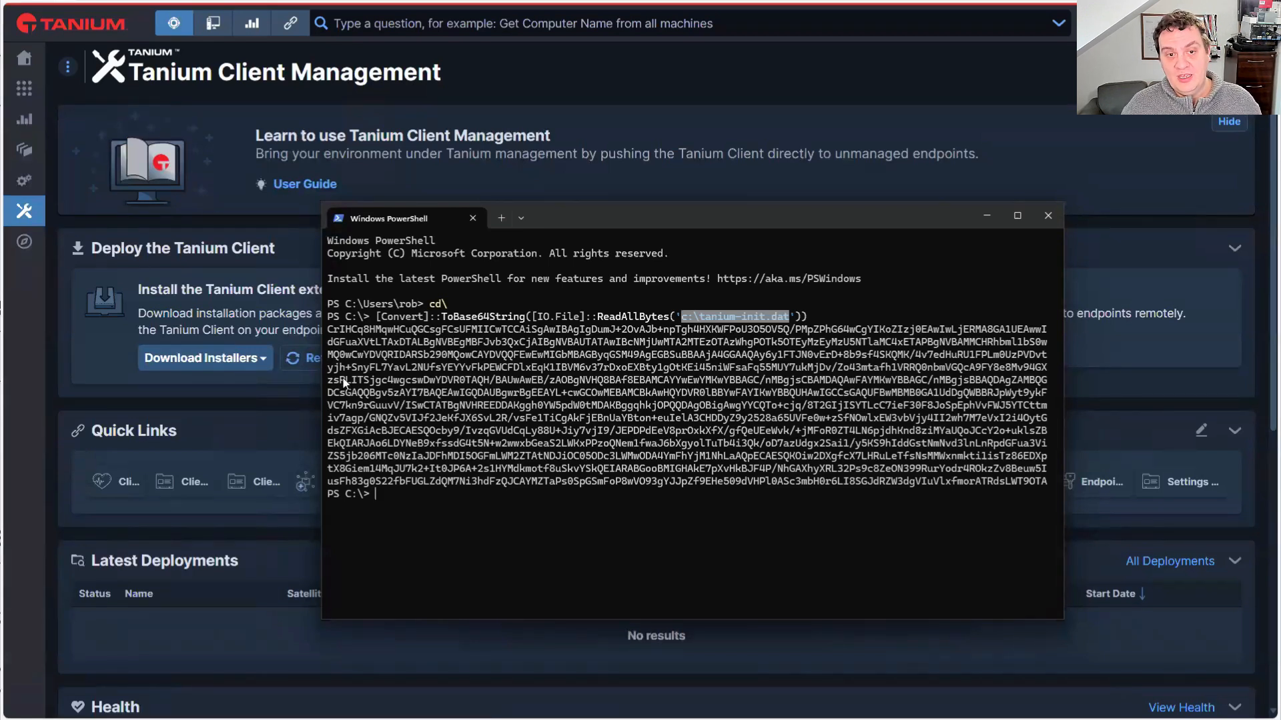
left_click_drag(329, 335, 1041, 487)
key("ctrl+c")
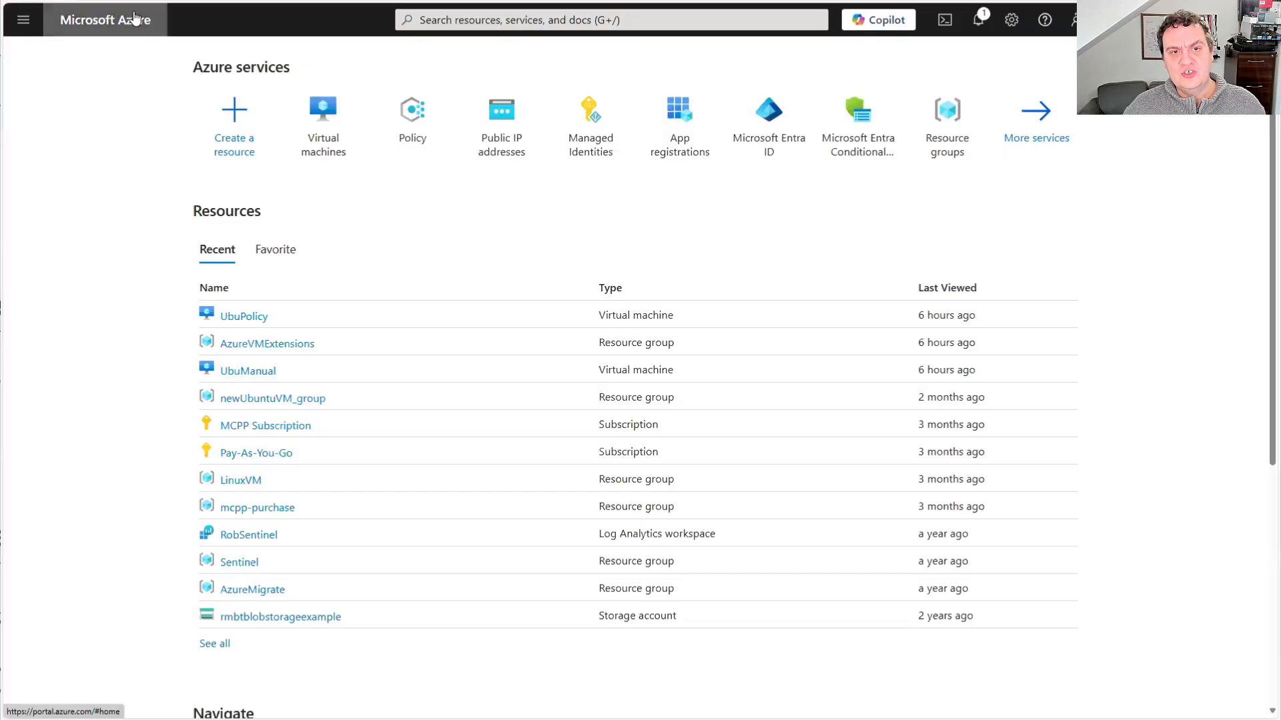
Switch to Microsoft Azure and start creating a new virtual machine in the AzureVMExtensions resource group
left_click(321, 117)
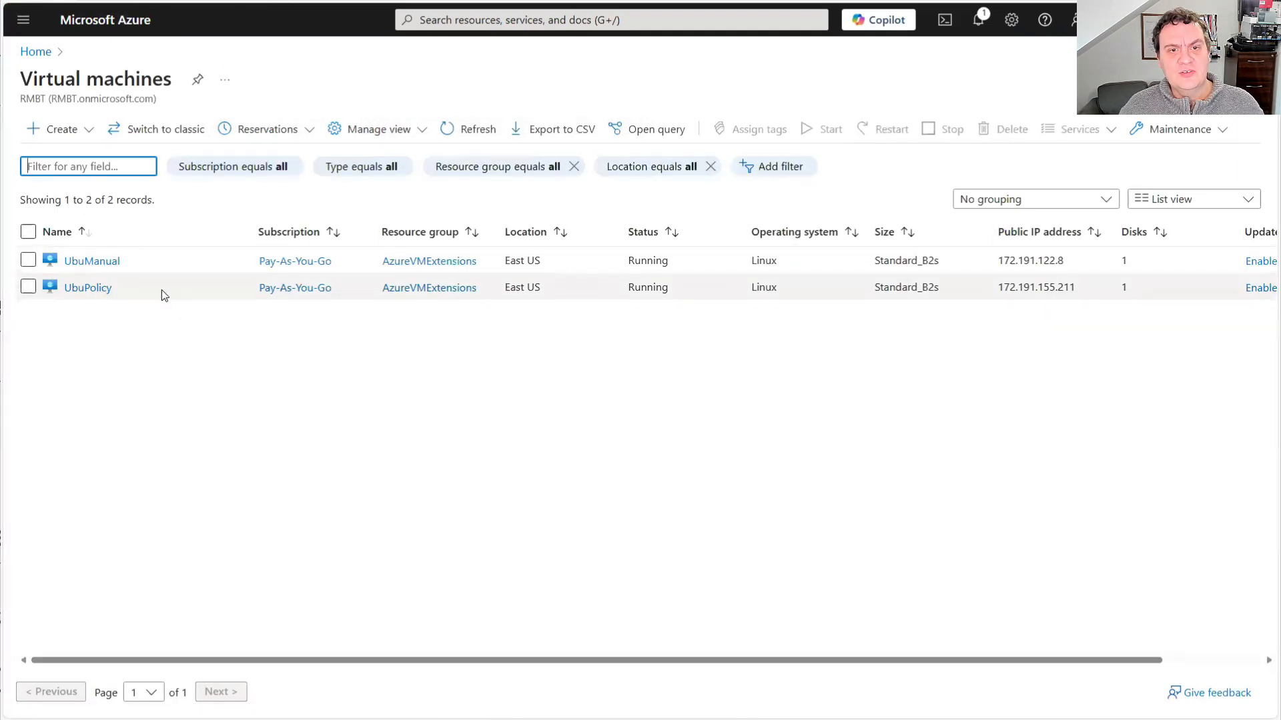
left_click(62, 132)
left_click(80, 168)
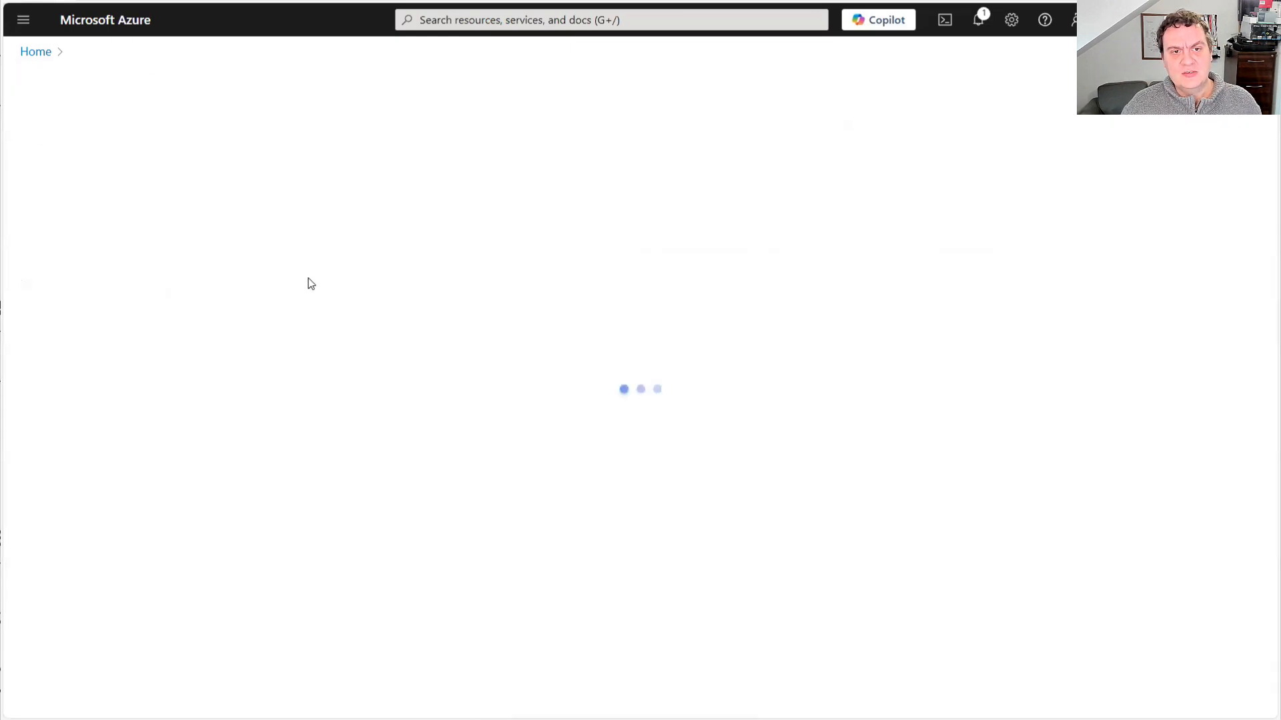
left_click(329, 368)
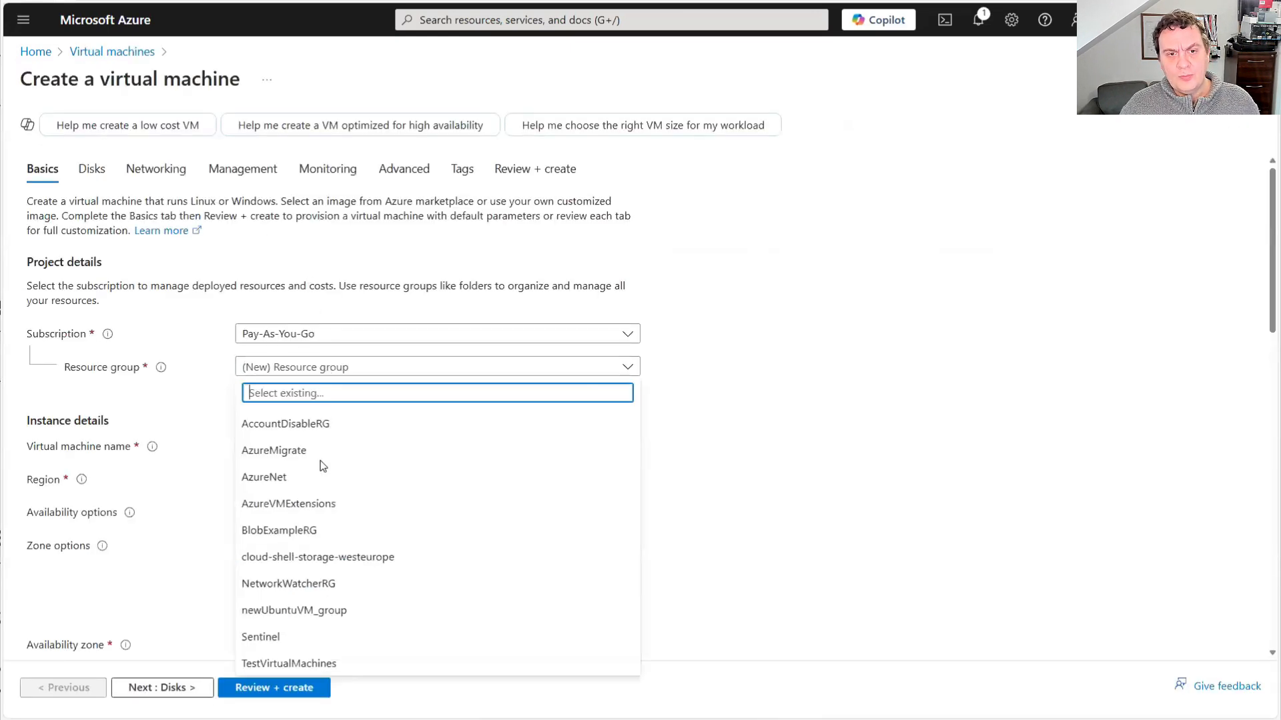
left_click(315, 504)
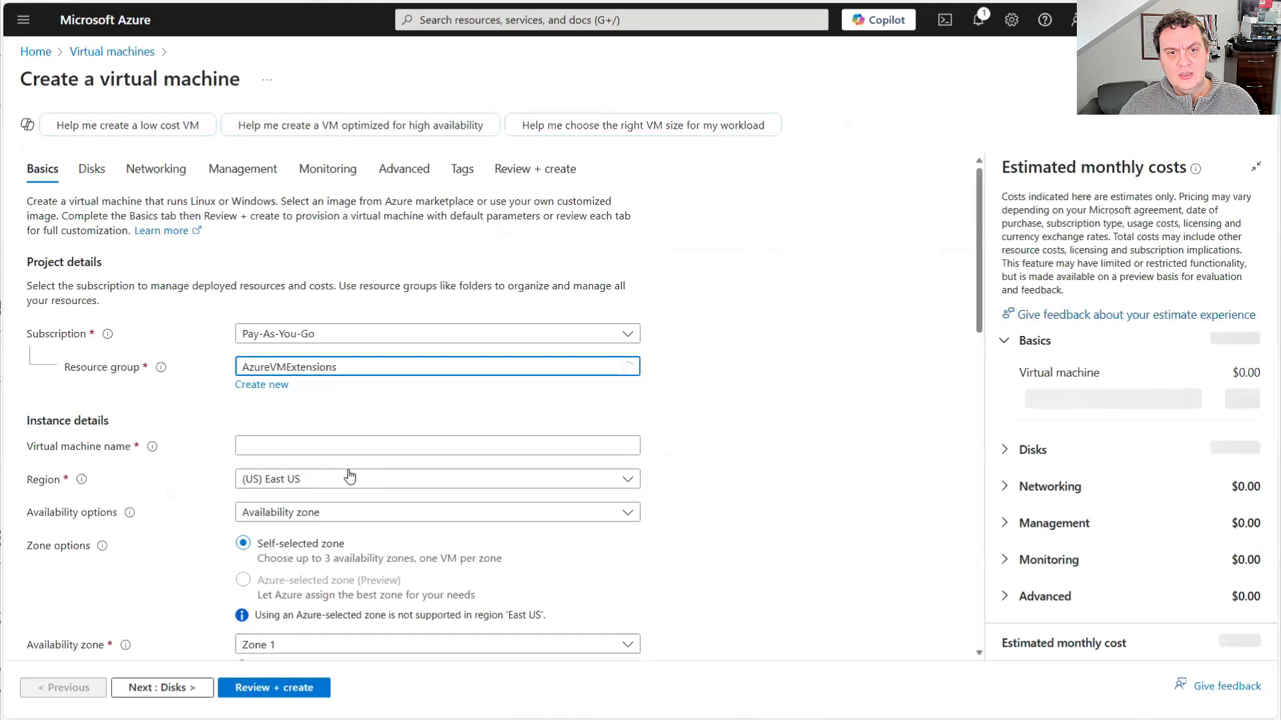
Name the virtual machine UbuntuNewTC and set its availability option to no infrastructure redundancy required
left_click(307, 445)
type("UbuntuNewTe")
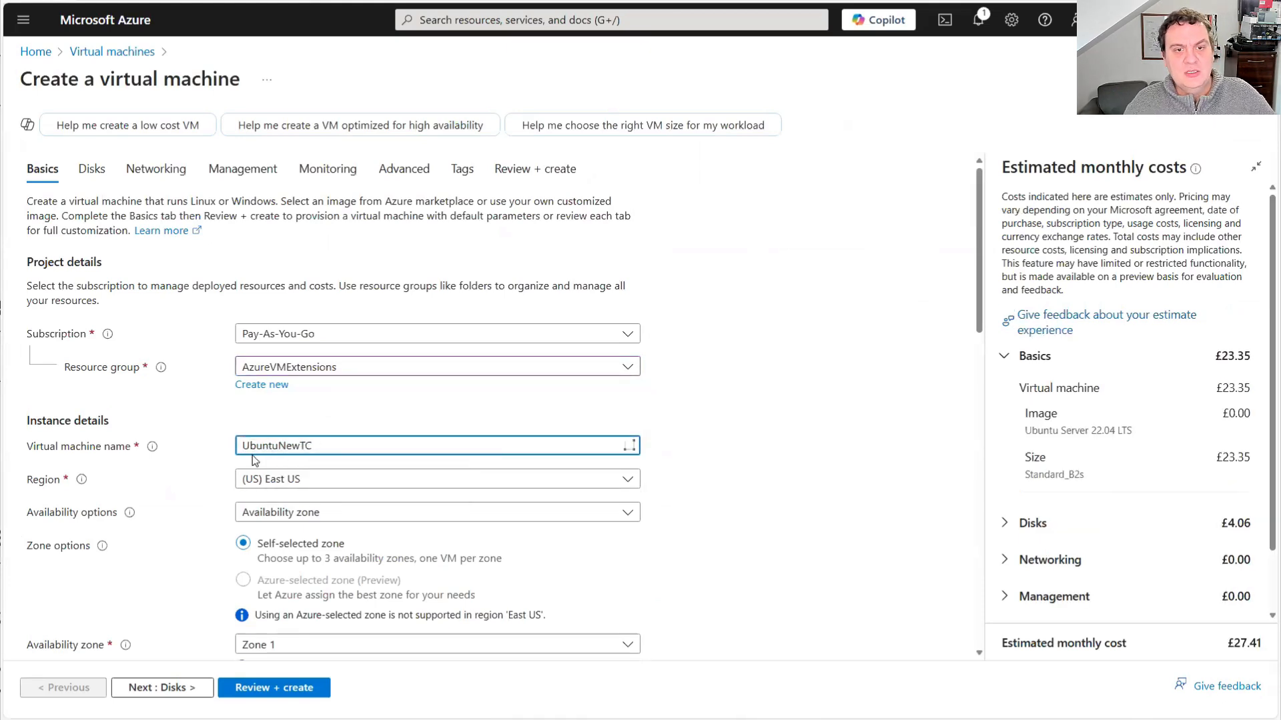
scroll(308, 445, "down", 2)
left_click(334, 378)
left_click(314, 409)
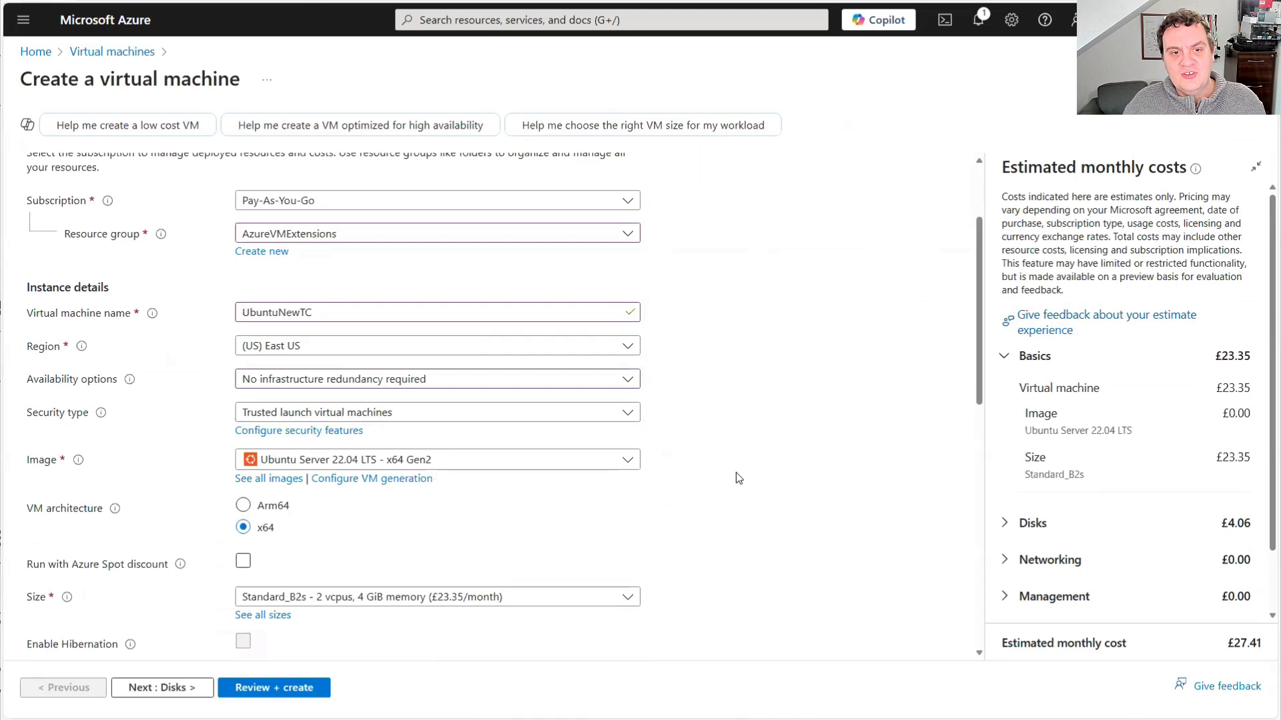
Choose password authentication for the administrator account and enter the username, the account password and its confirmation
scroll(734, 471, "down", 5)
left_click(276, 447)
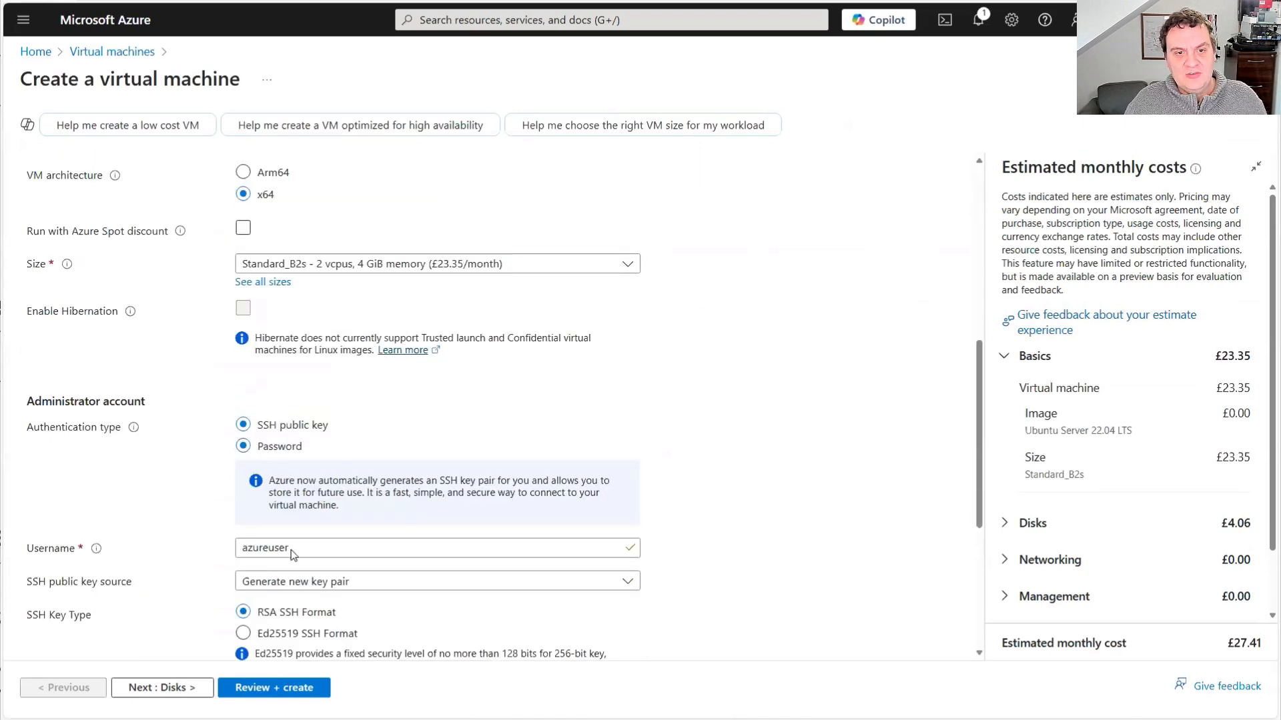
left_click(302, 483)
type("rob")
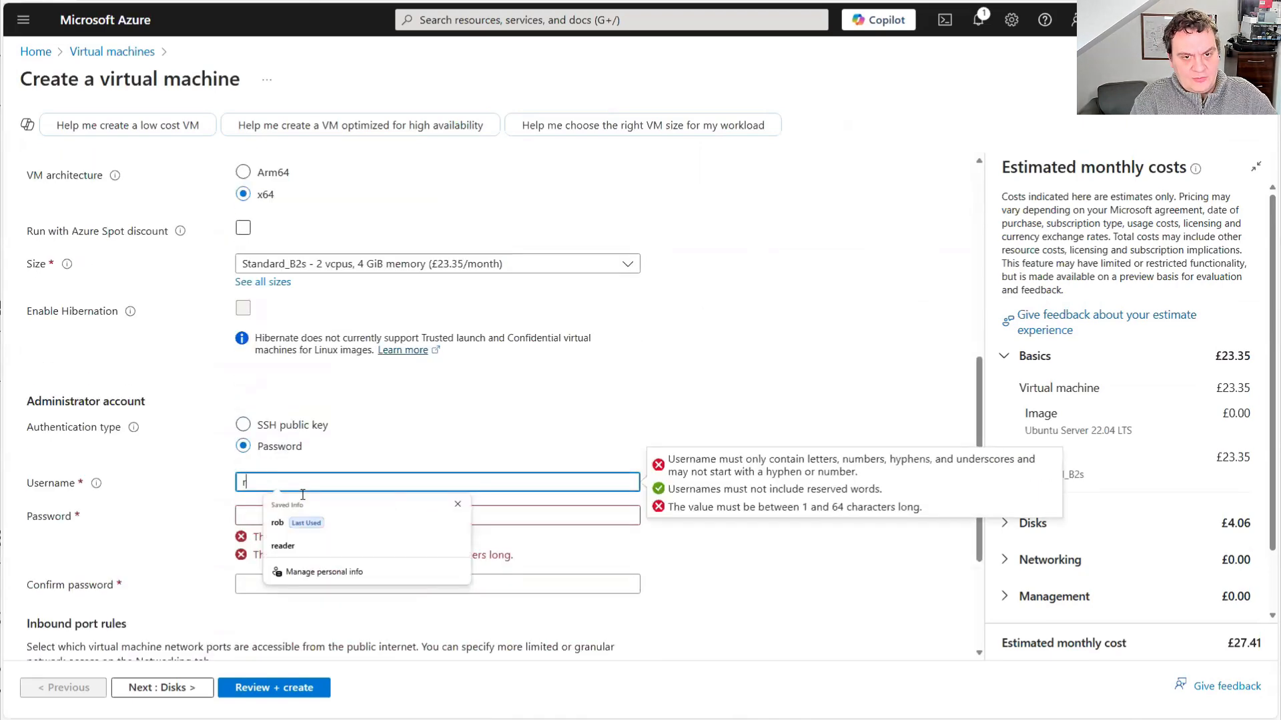
key("Tab")
type("••")
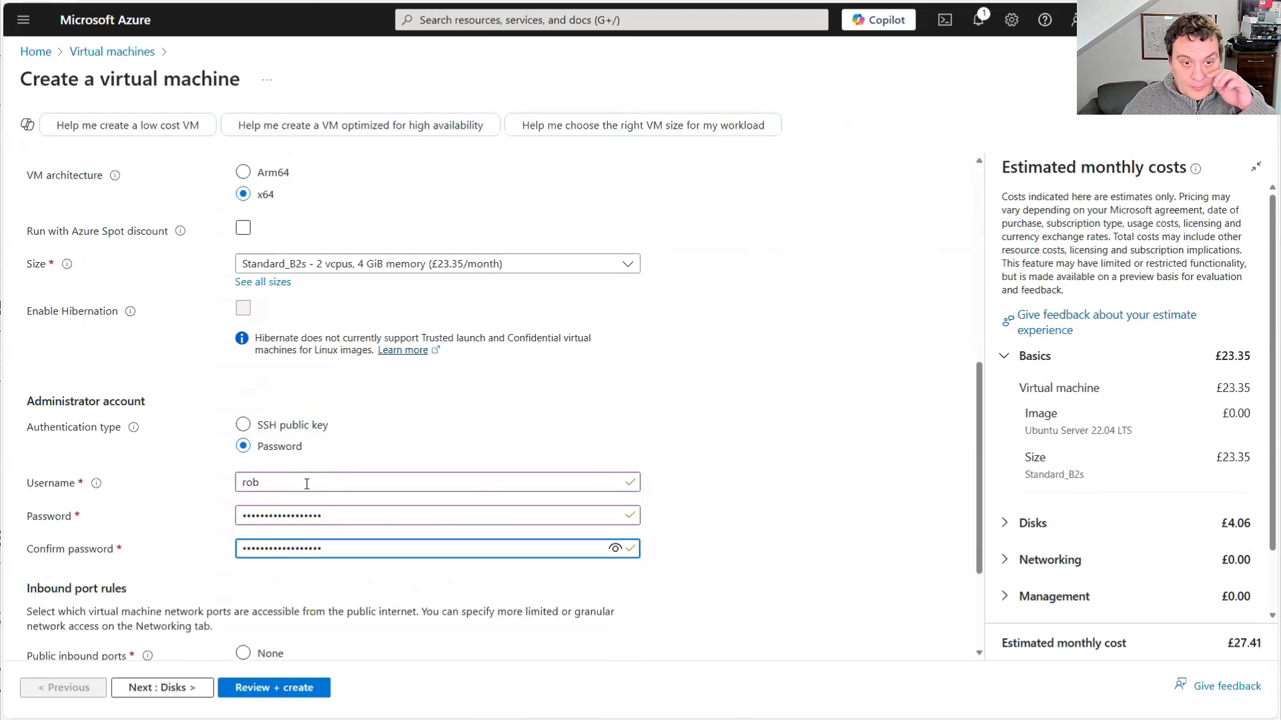
Set the virtual machine's OS disk type to Standard SSD (locally-redundant storage)
left_click(162, 688)
left_click(433, 440)
left_click(323, 221)
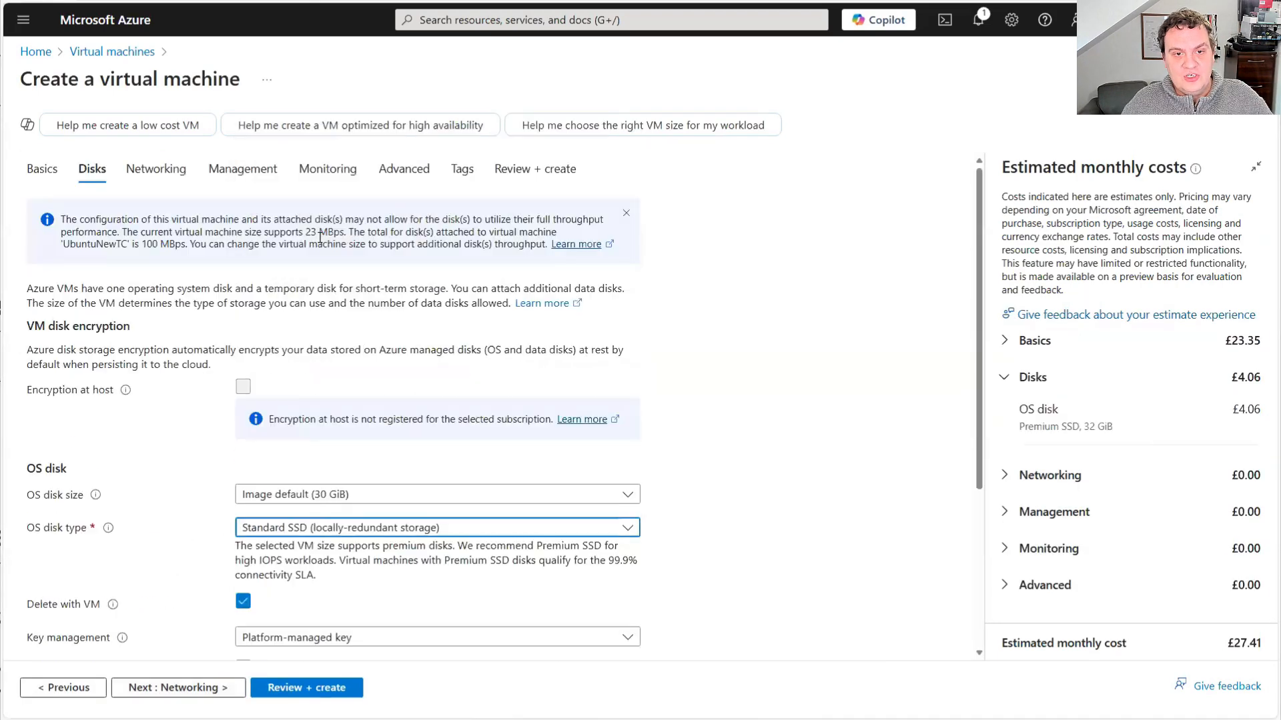
In the networking settings, enable deleting the public IP and NIC when the virtual machine is deleted
scroll(229, 648, "down", 2)
left_click(213, 687)
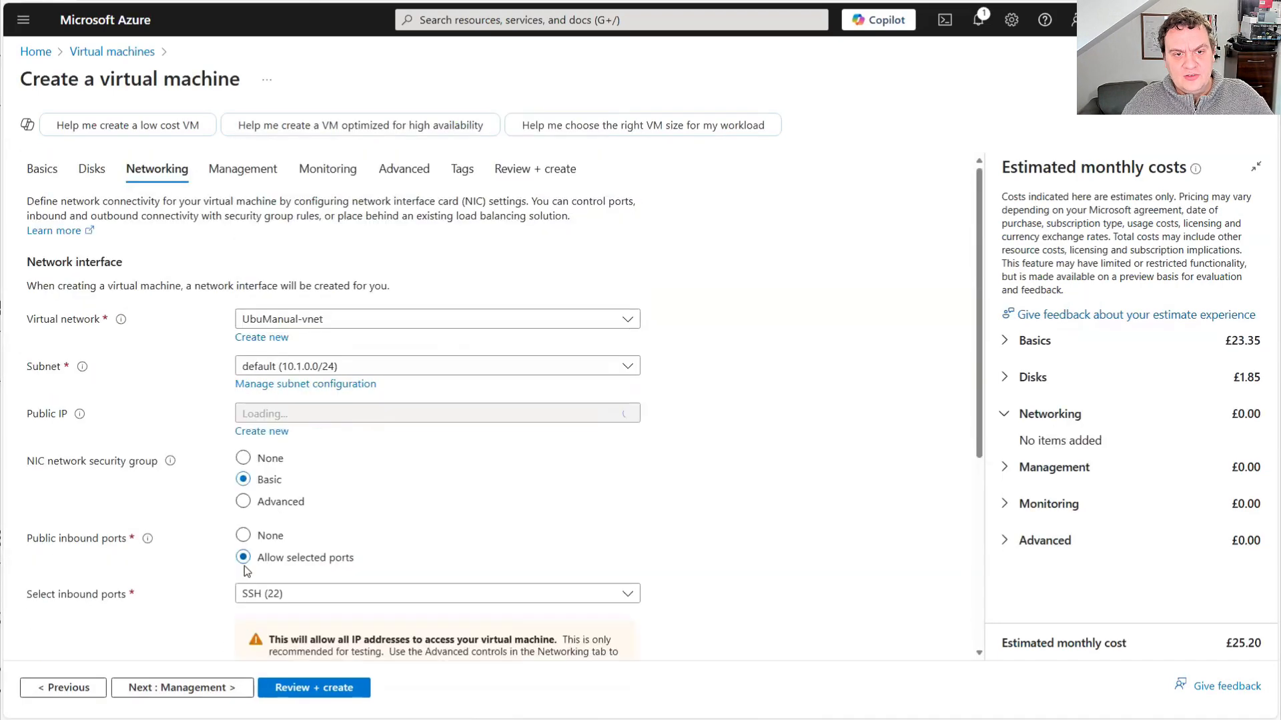
scroll(242, 534, "down", 3)
left_click(242, 522)
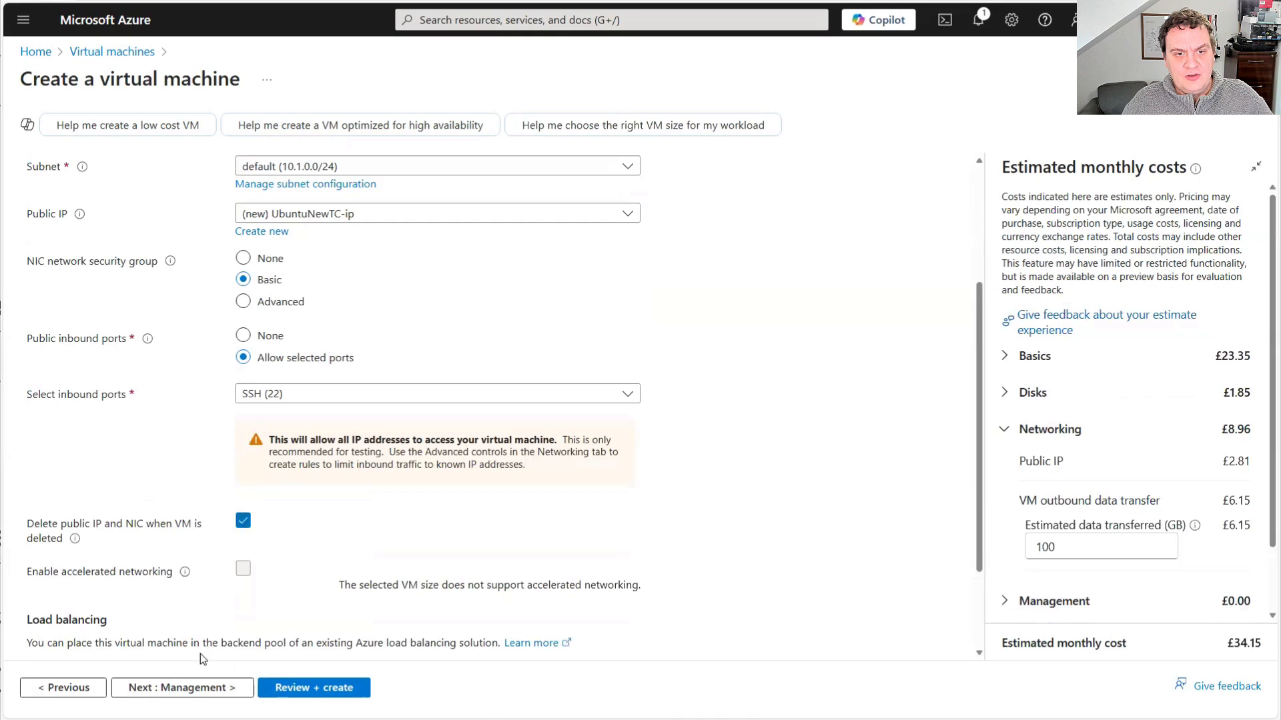
Keep the default management and monitoring options and proceed to the advanced settings
left_click(200, 687)
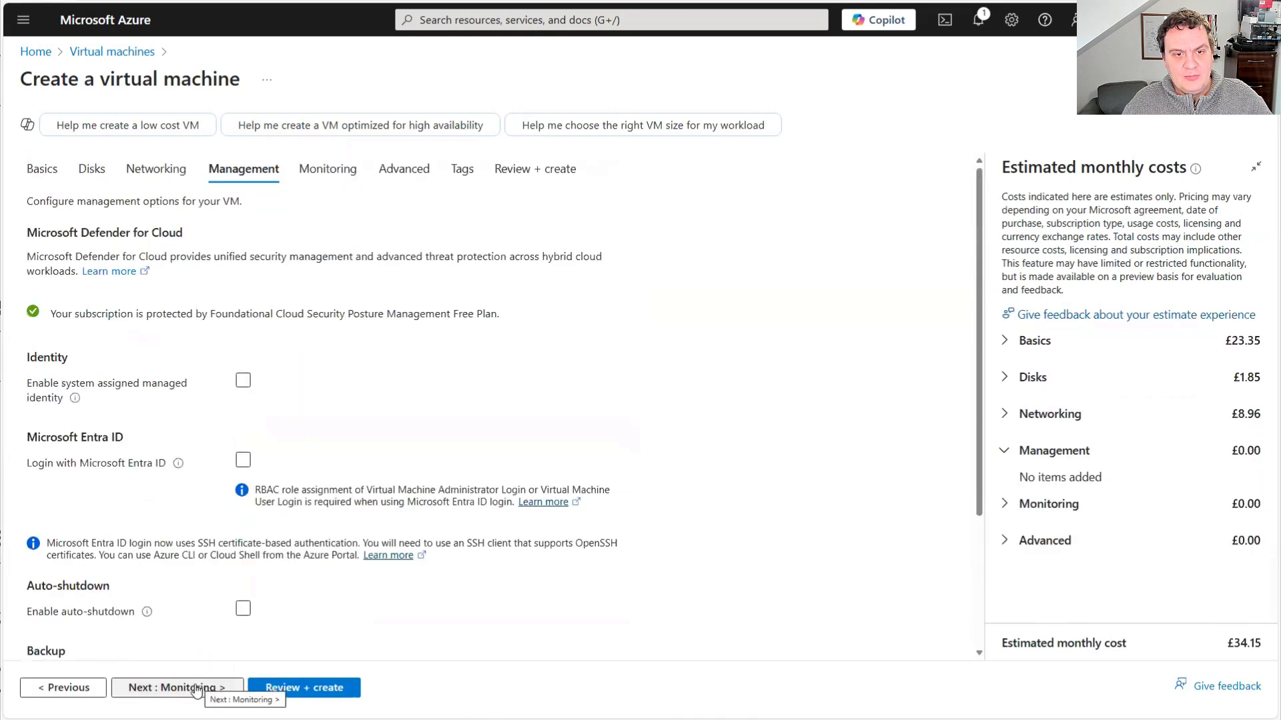
left_click(205, 687)
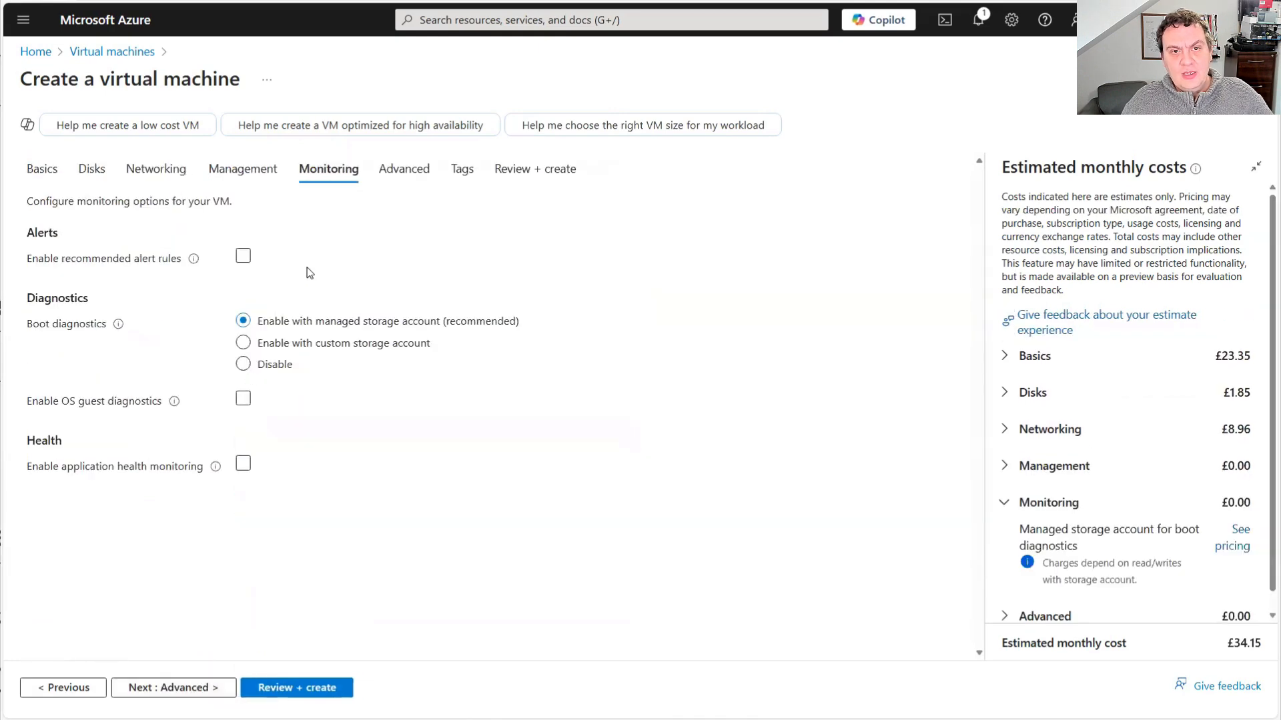
left_click(164, 688)
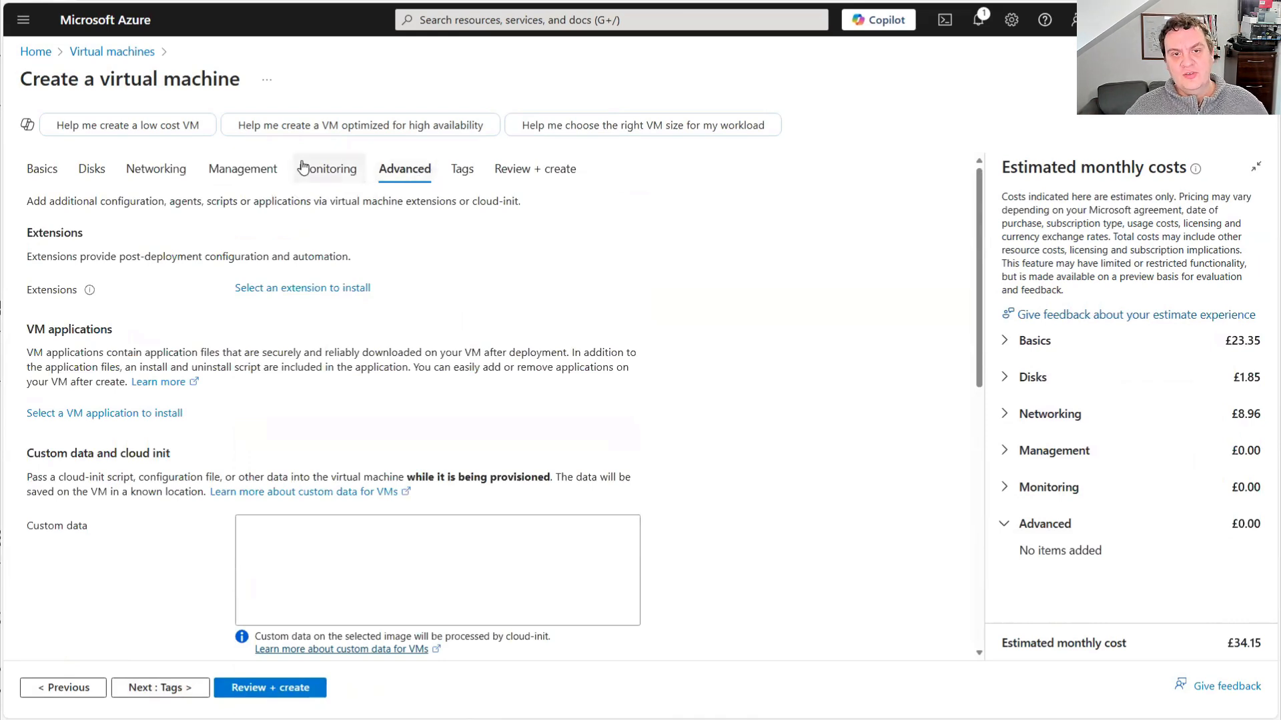
Search the virtual machine extensions for tanium and choose Tanium Client - Linux for configuration
left_click(274, 289)
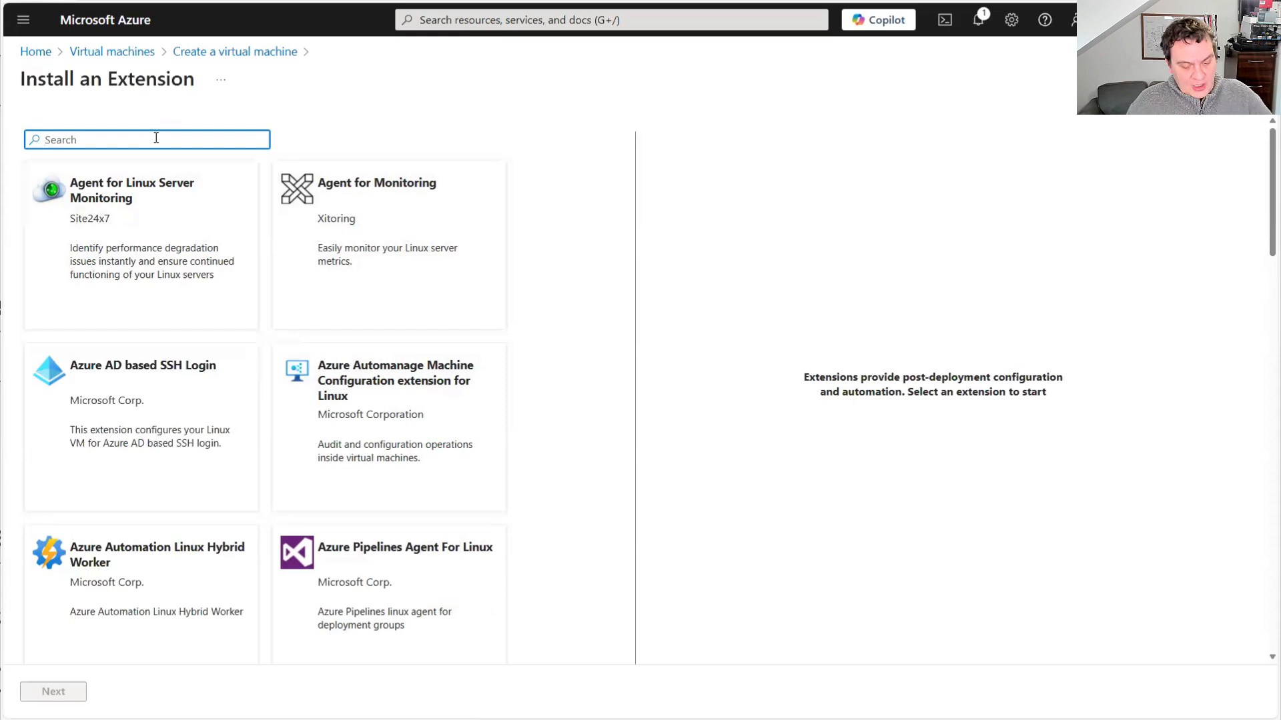
type("tanium")
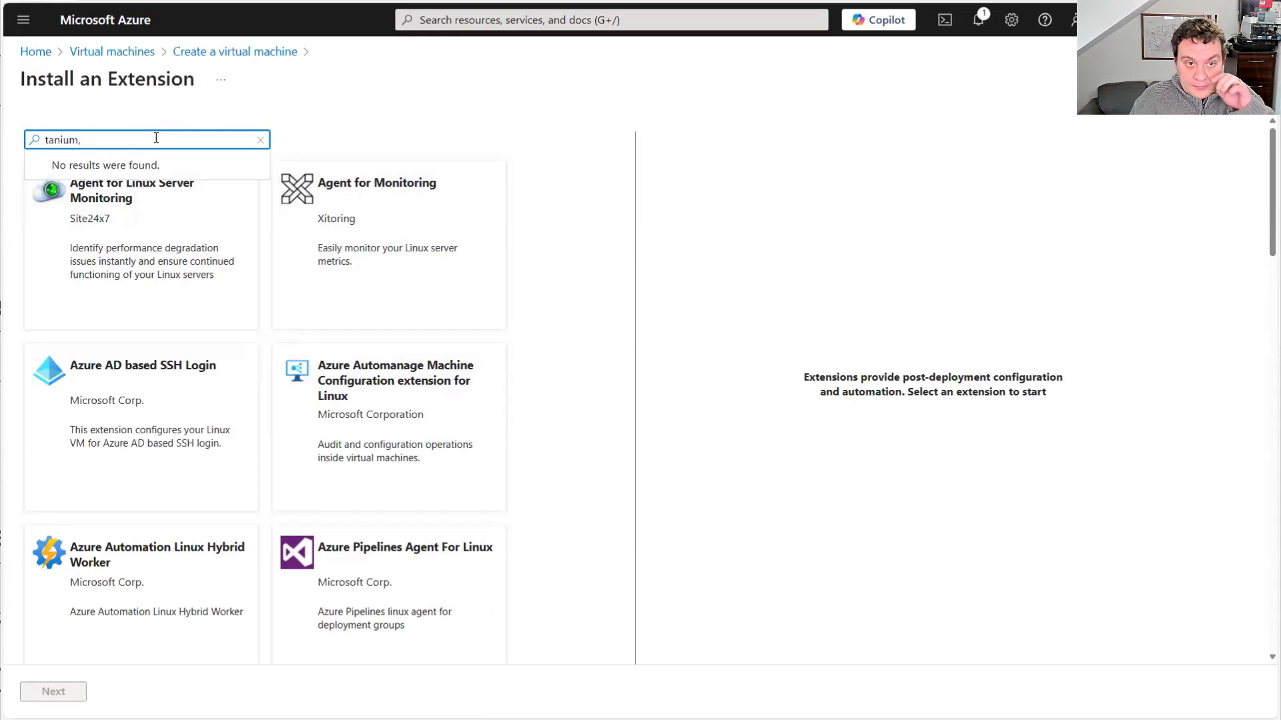
left_click(101, 168)
left_click(132, 227)
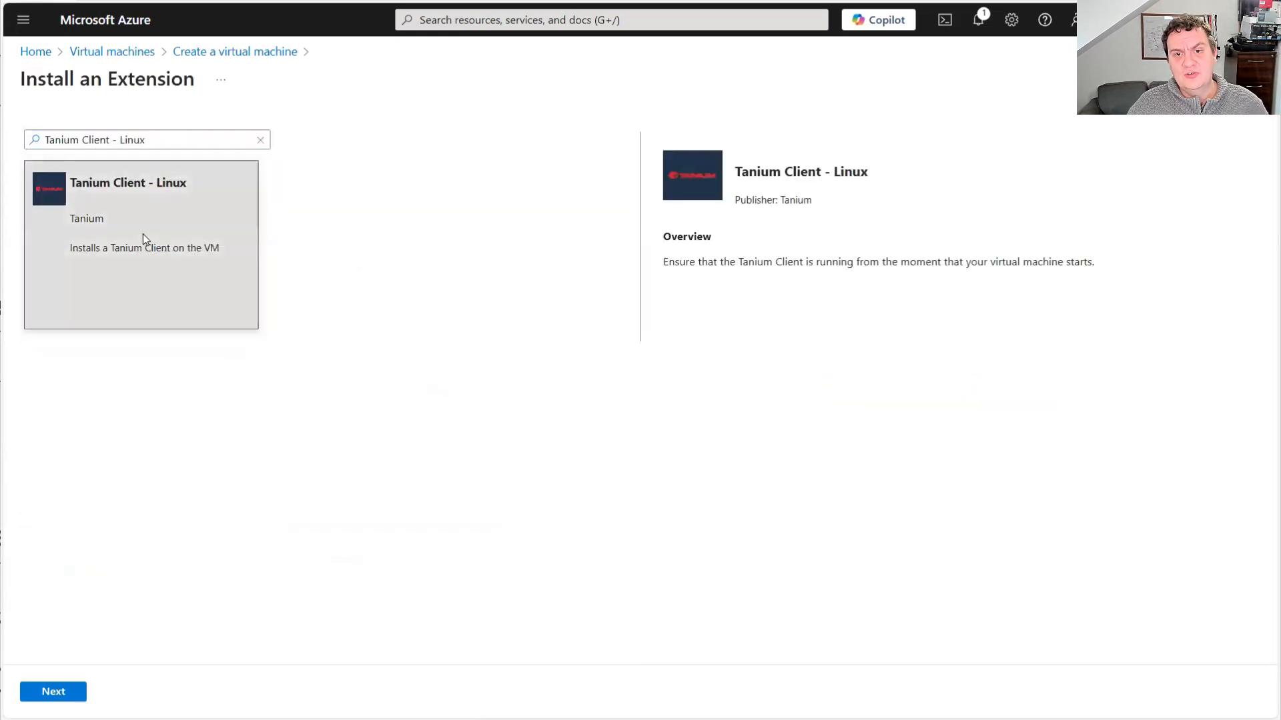
left_click(44, 698)
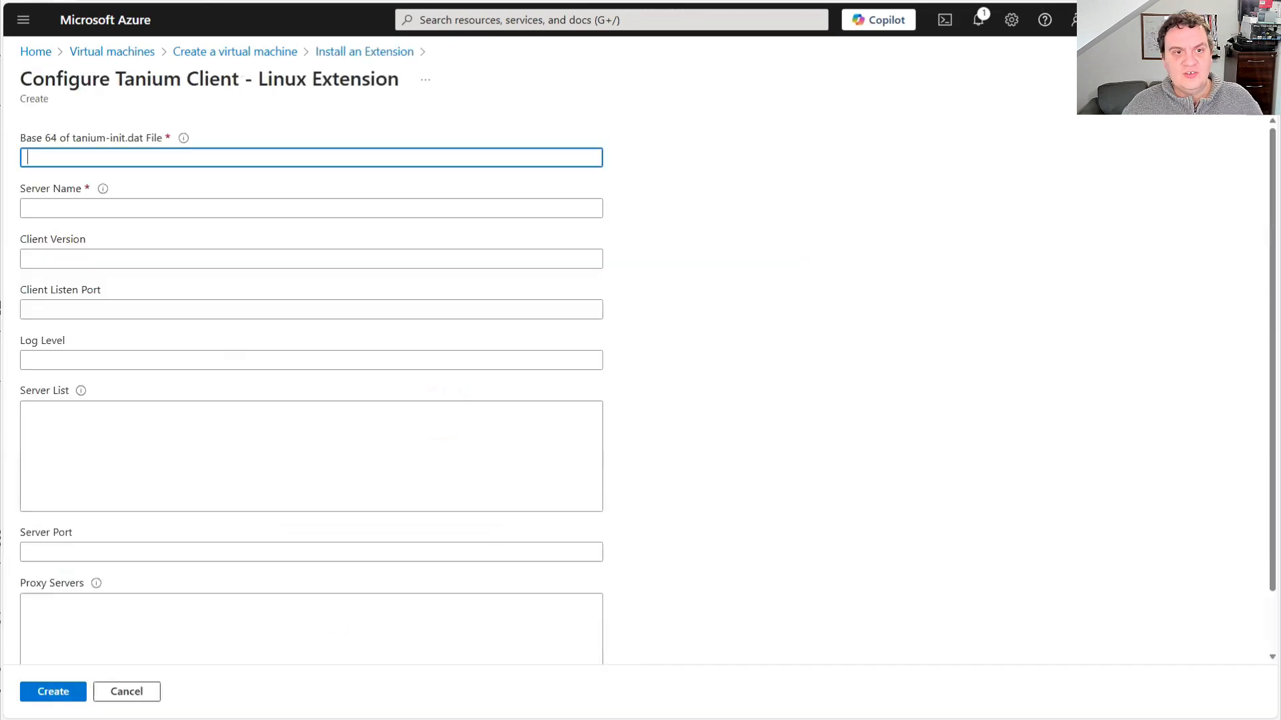
Paste the Base64 of the tanium-init.dat file, fill in the server name, and add the extension to the virtual machine
key("ctrl+v")
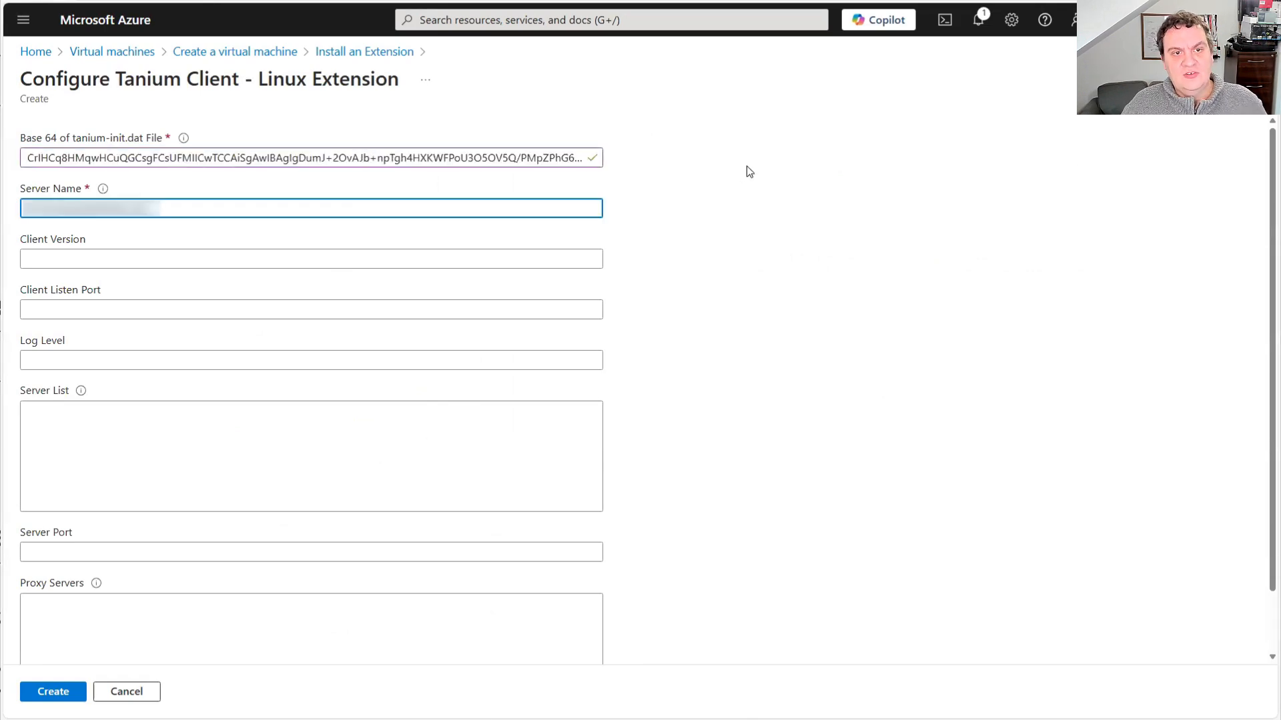
left_click(746, 166)
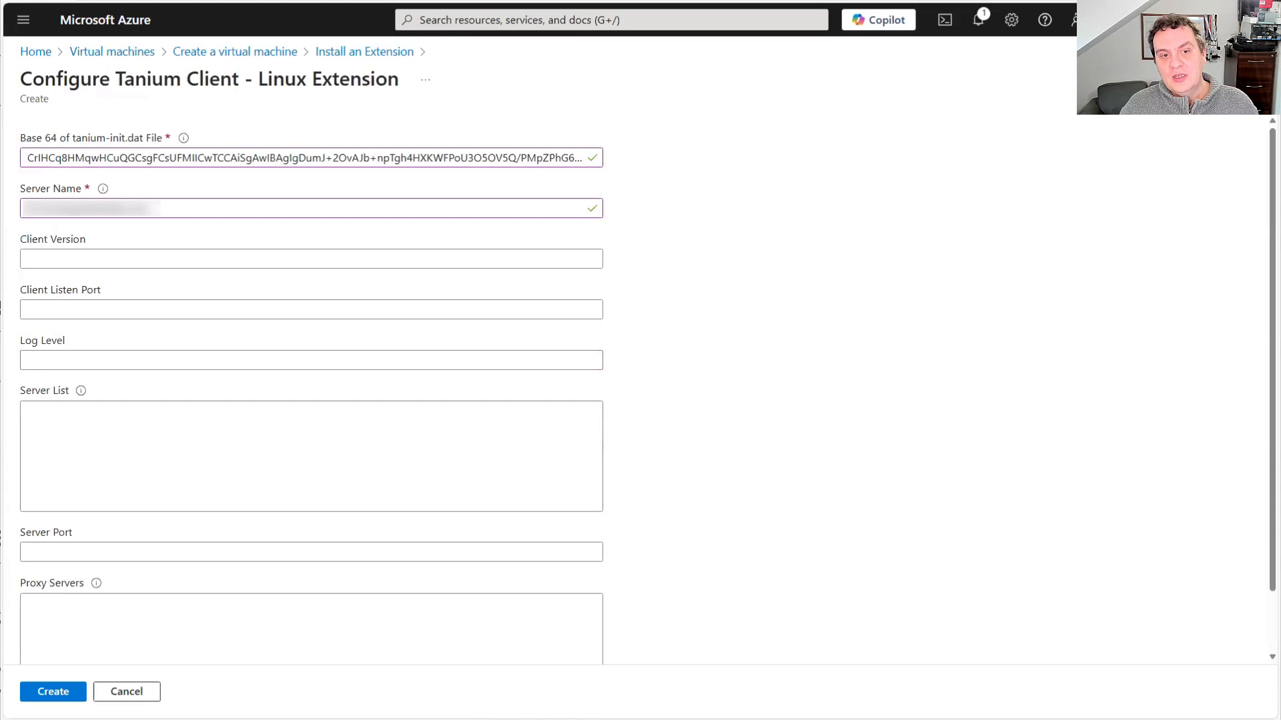
left_click(48, 695)
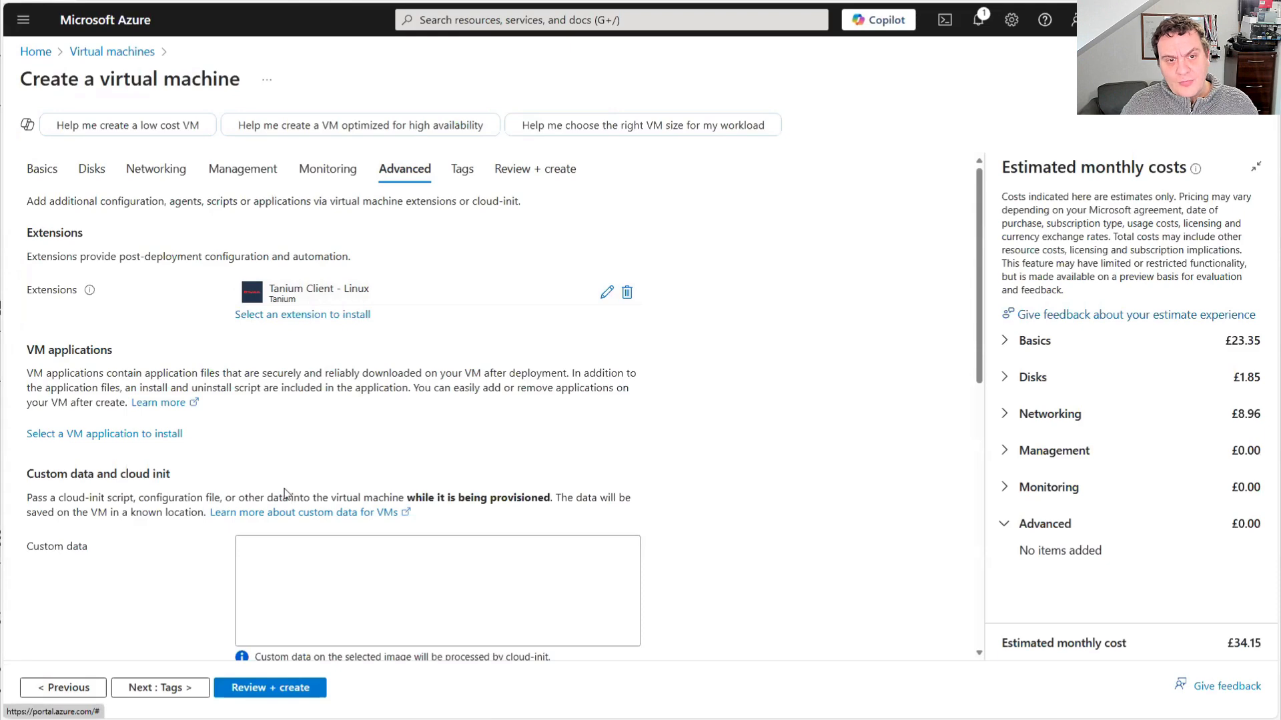
Submit the virtual machine configuration for review and validation without custom data or user data
scroll(394, 415, "down", 3)
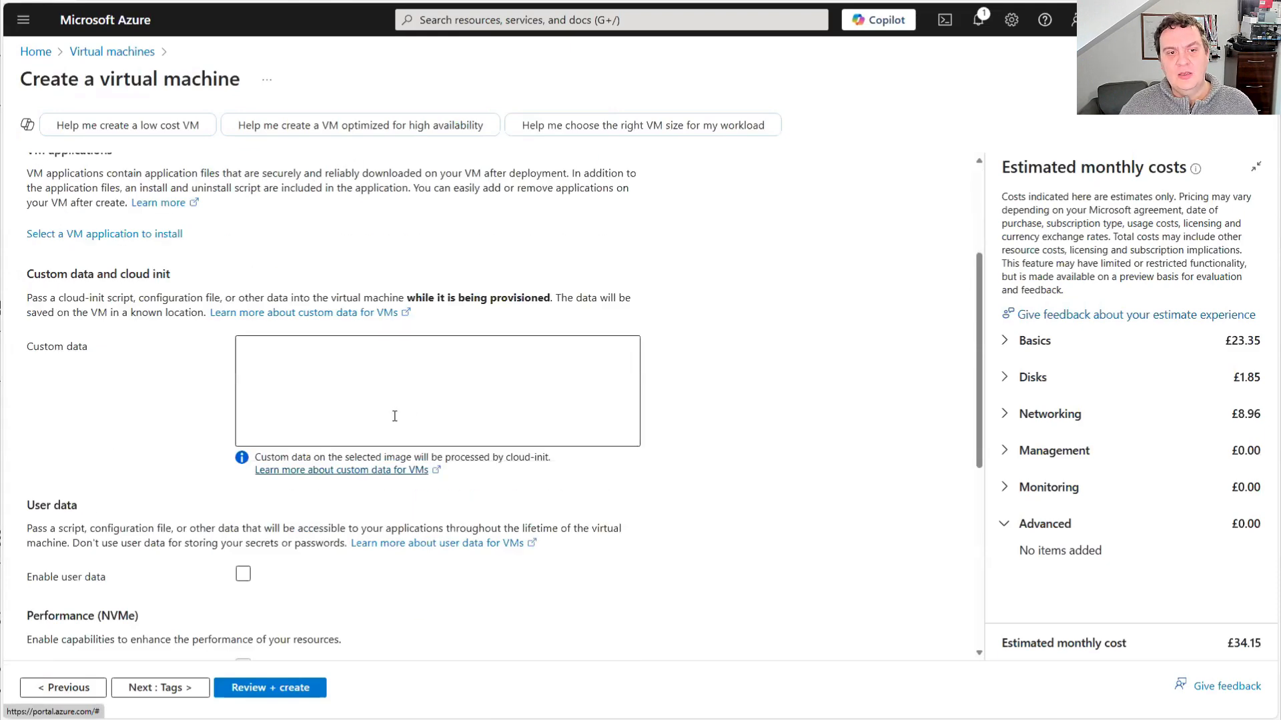
left_click(179, 696)
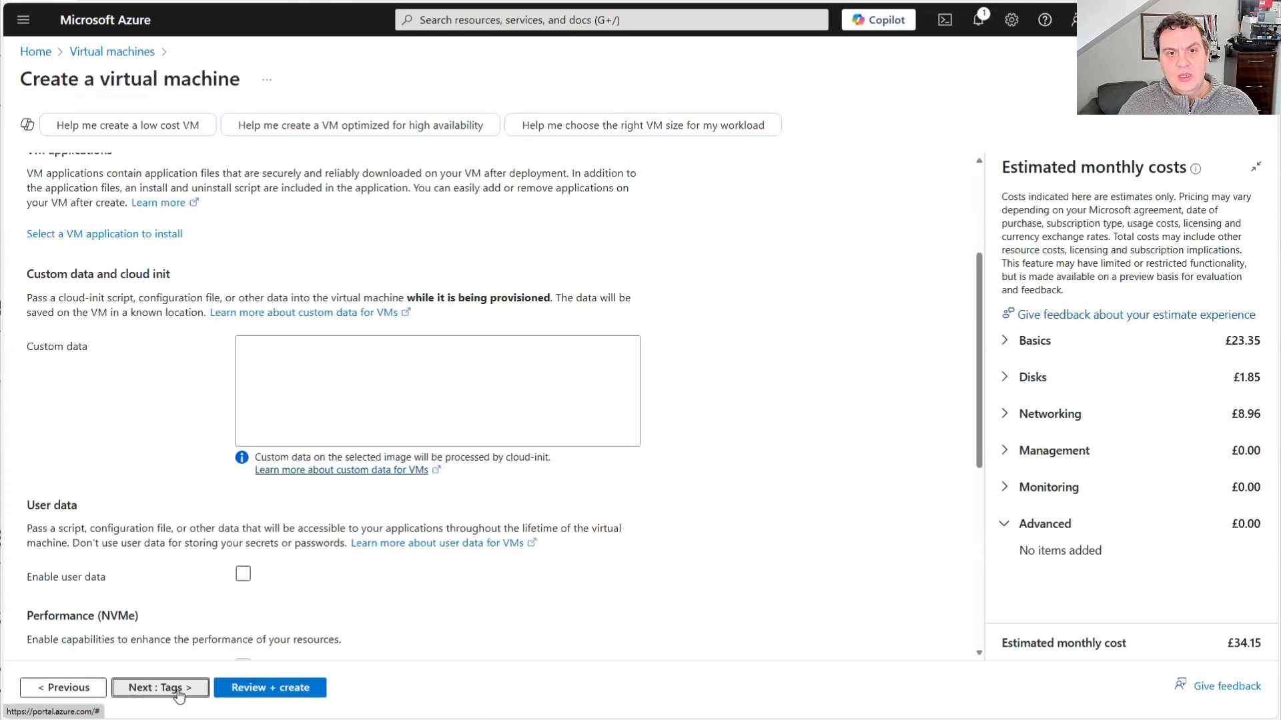
left_click(297, 690)
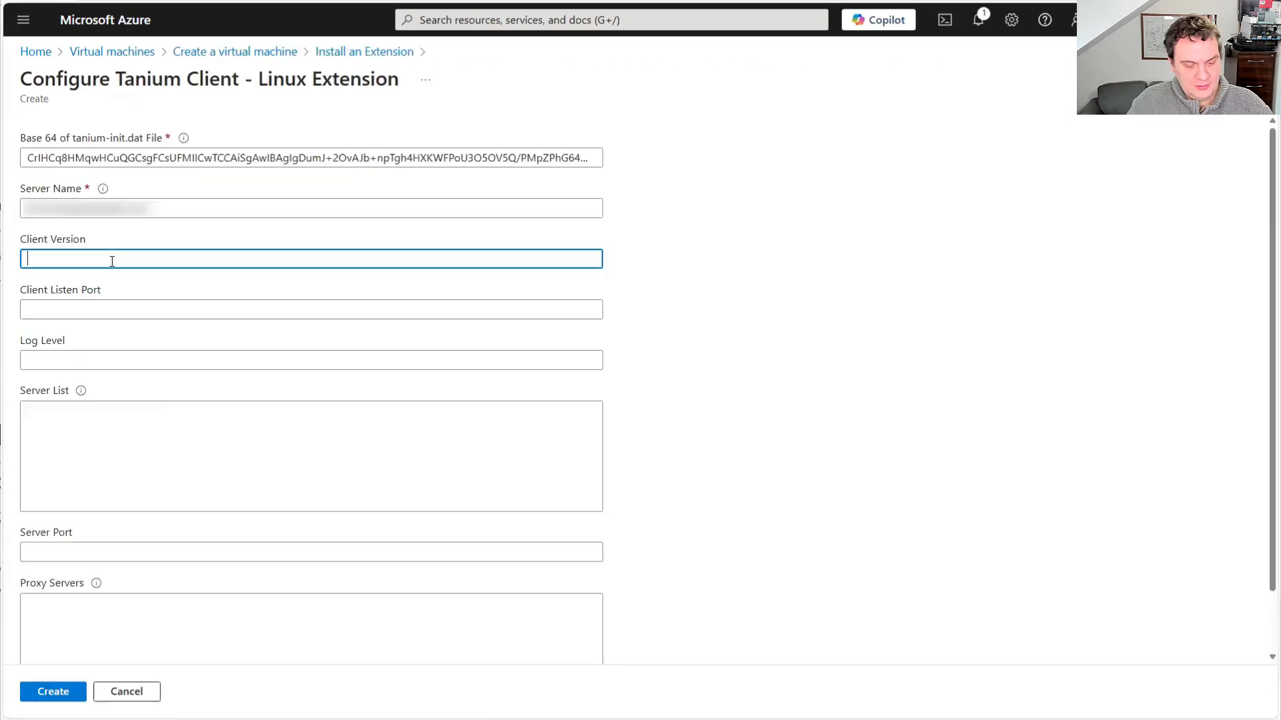
Set the Tanium extension's client version to latest, listen and server ports to 17472, log level to 1, fill in the server list, and create the virtual machine
type("latest")
key("Tab")
type("17472")
key("Tab")
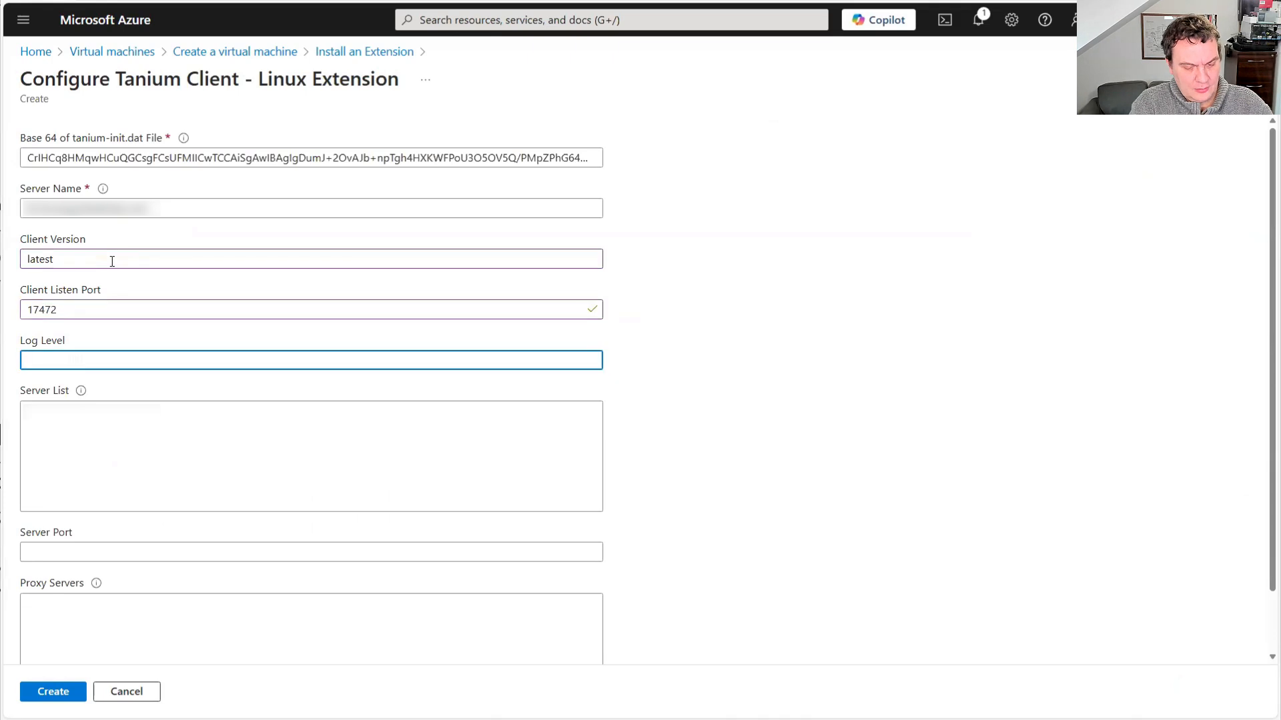
type("1")
key("Tab")
key("ctrl+v")
key("Tab")
type("17472")
key("Tab")
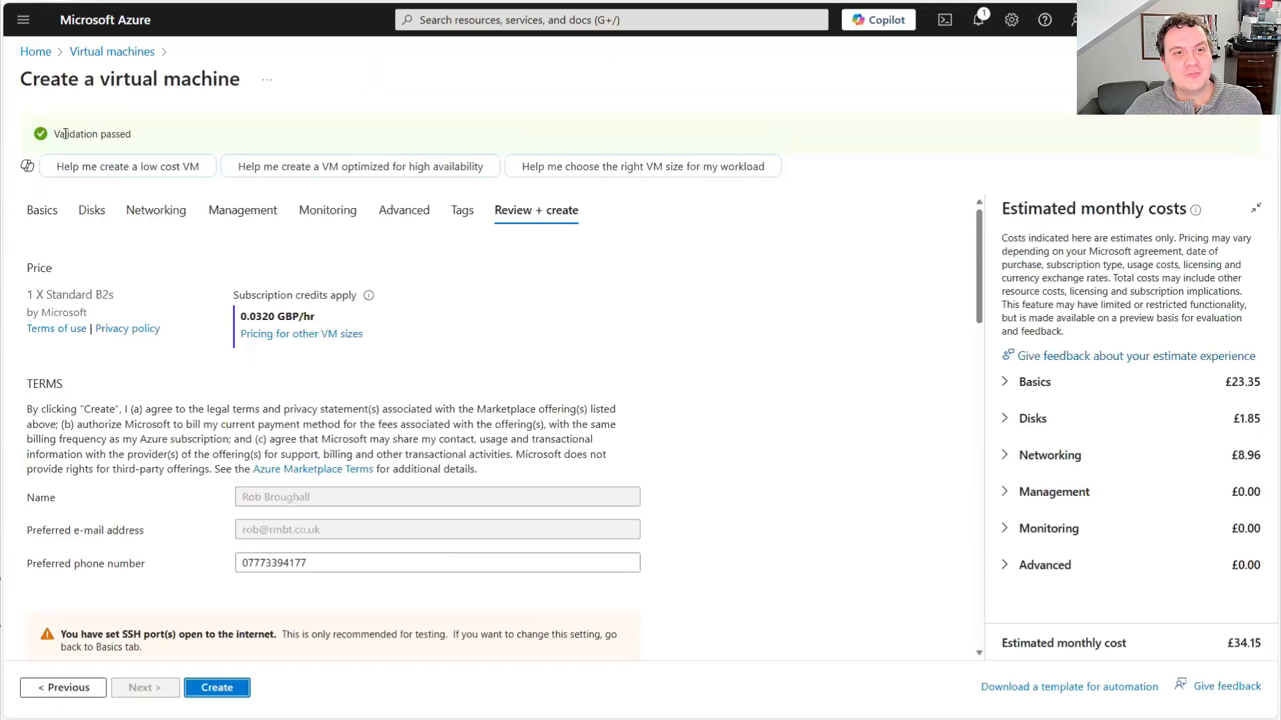
left_click(228, 690)
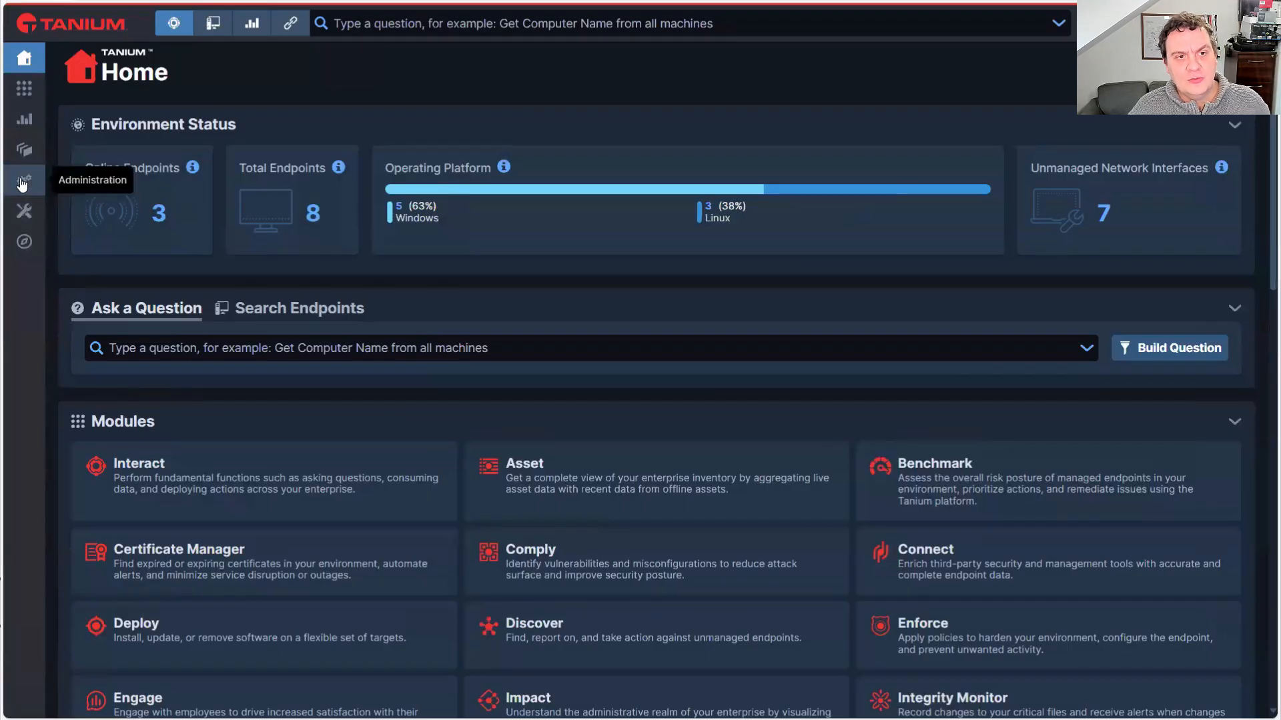
Switch to Tanium, open the Client Status page and check the host list for the ubuntunewtc machine
left_click(22, 182)
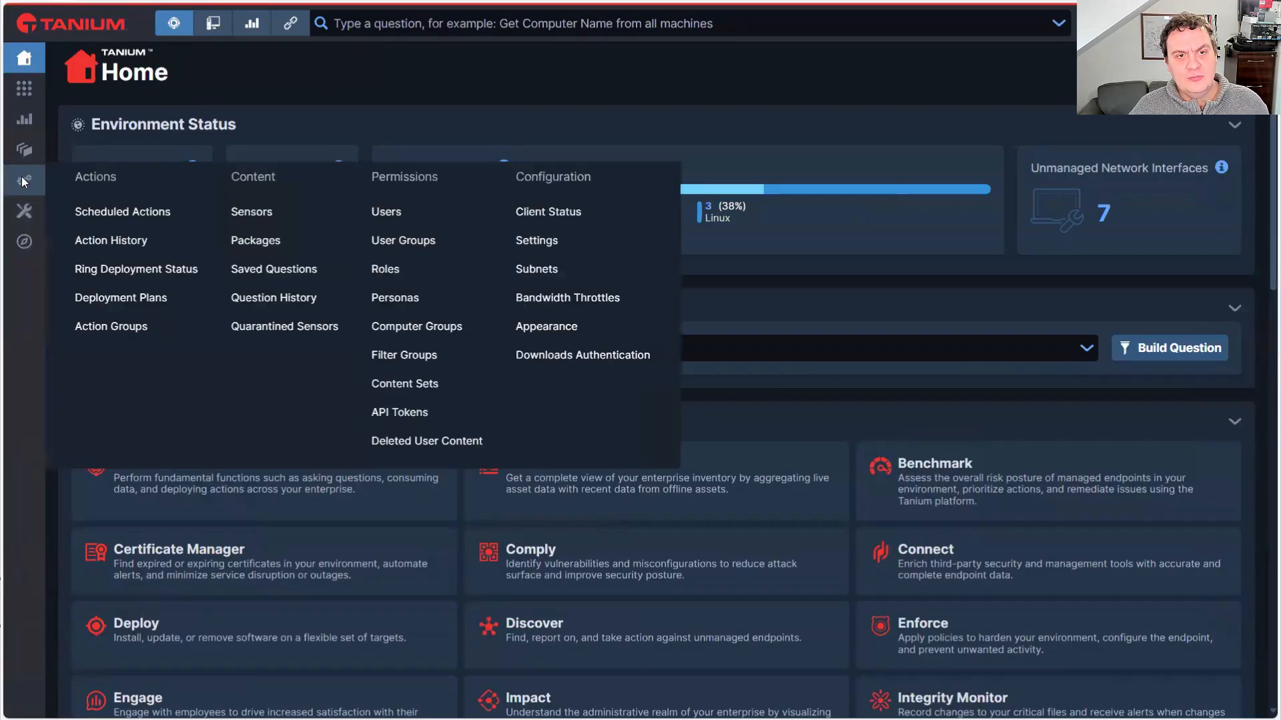
left_click(571, 211)
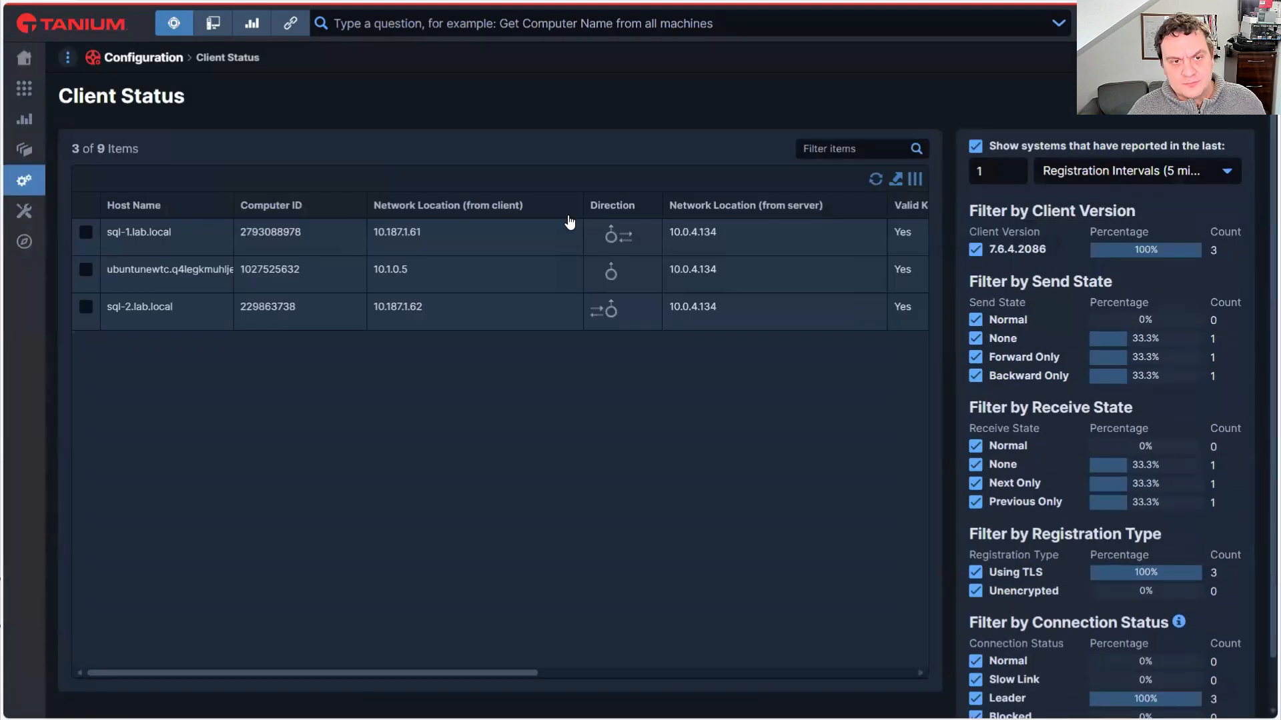
left_click_drag(106, 271, 135, 270)
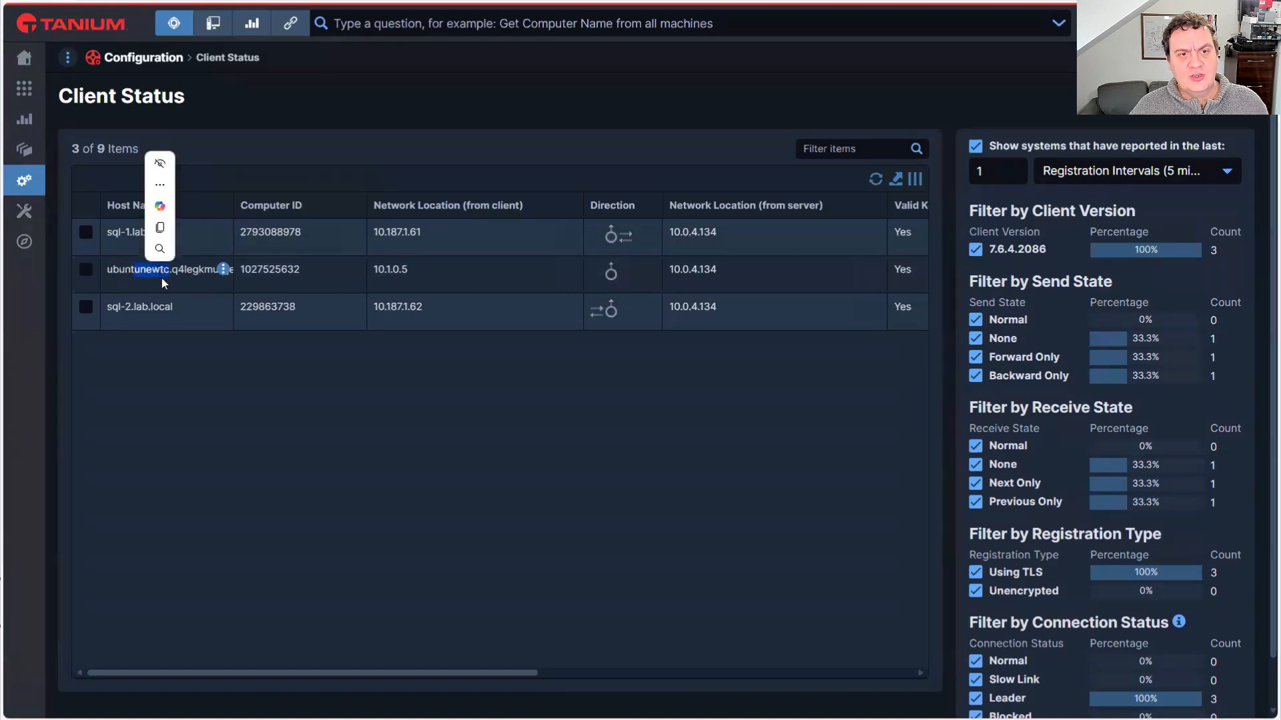
Return to the Tanium home page, open the list of online endpoints and look for the UbuntuNewTC machine
left_click(162, 279)
left_click(88, 30)
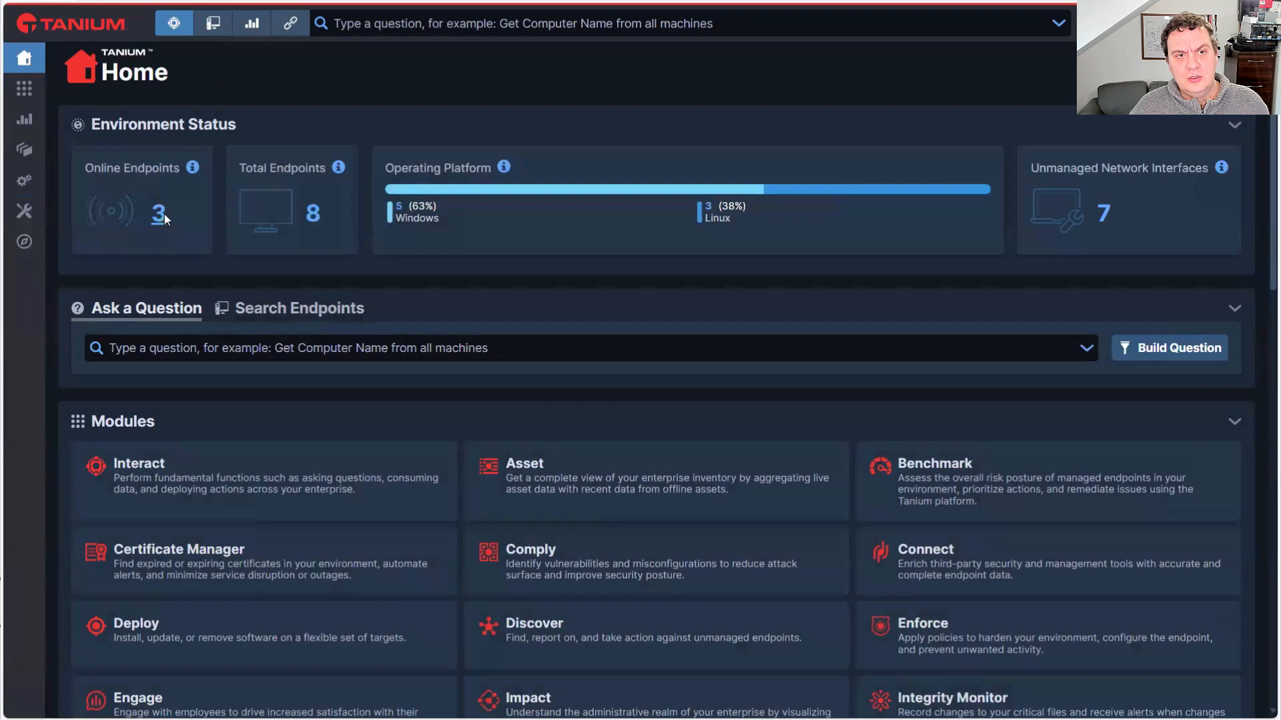
left_click(160, 214)
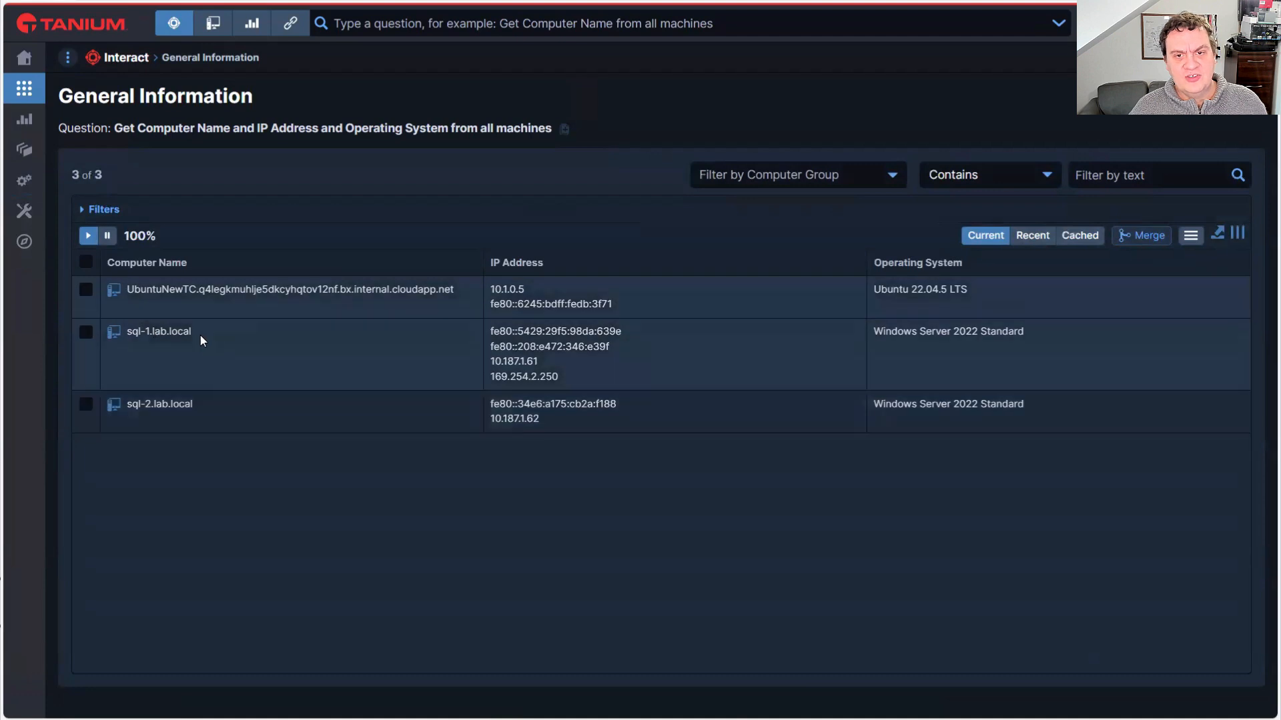
left_click_drag(128, 294, 196, 295)
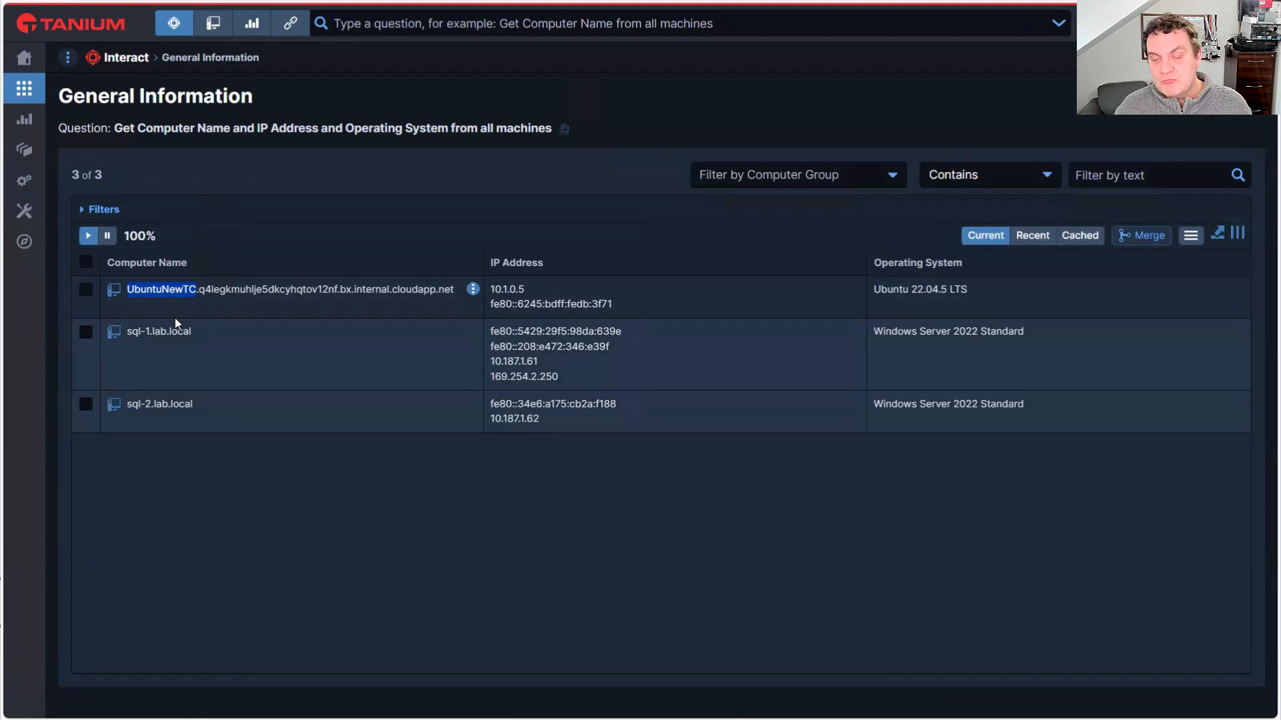
left_click(493, 420)
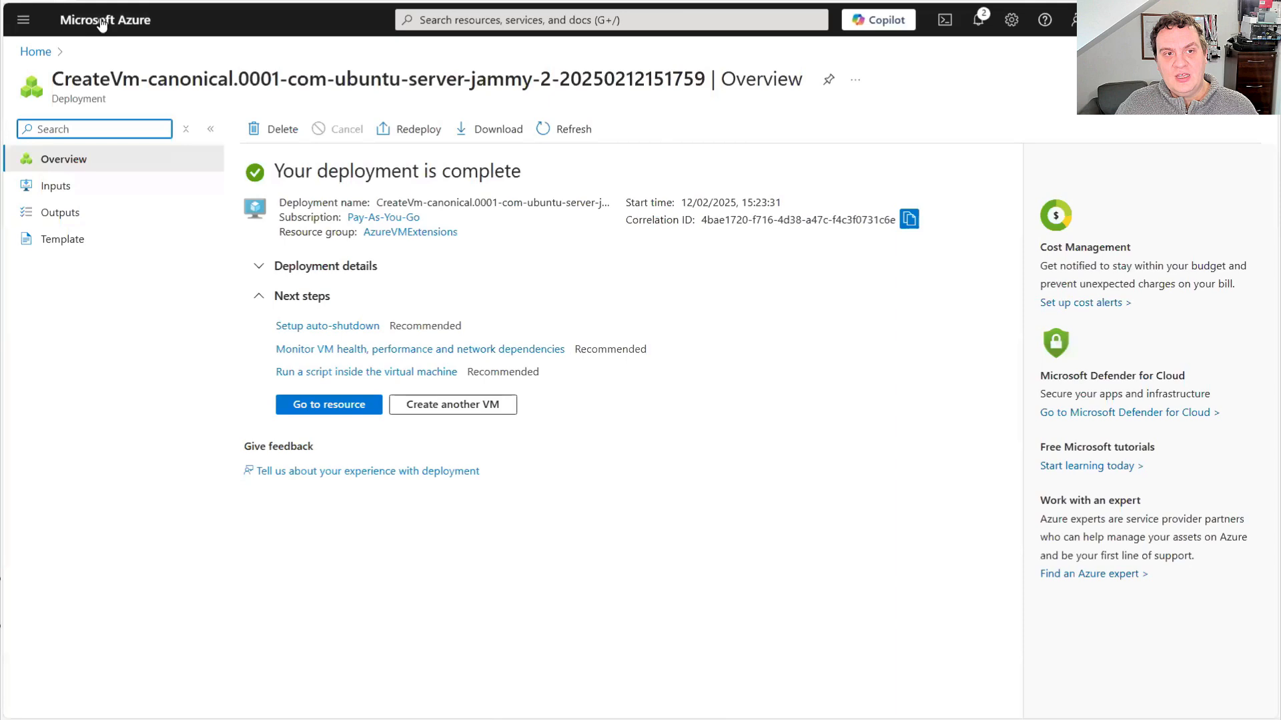
Switch to the Azure portal and open the extensions and applications settings of the UbuManual virtual machine
left_click(101, 24)
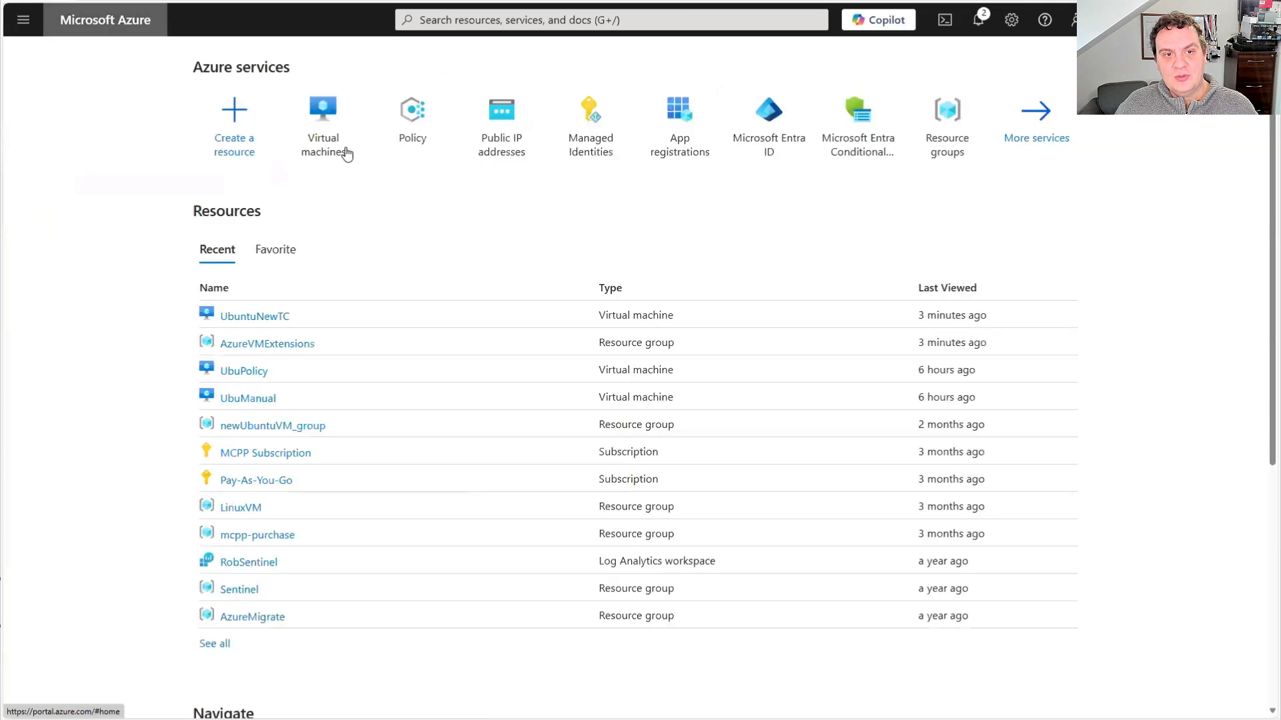
left_click(314, 150)
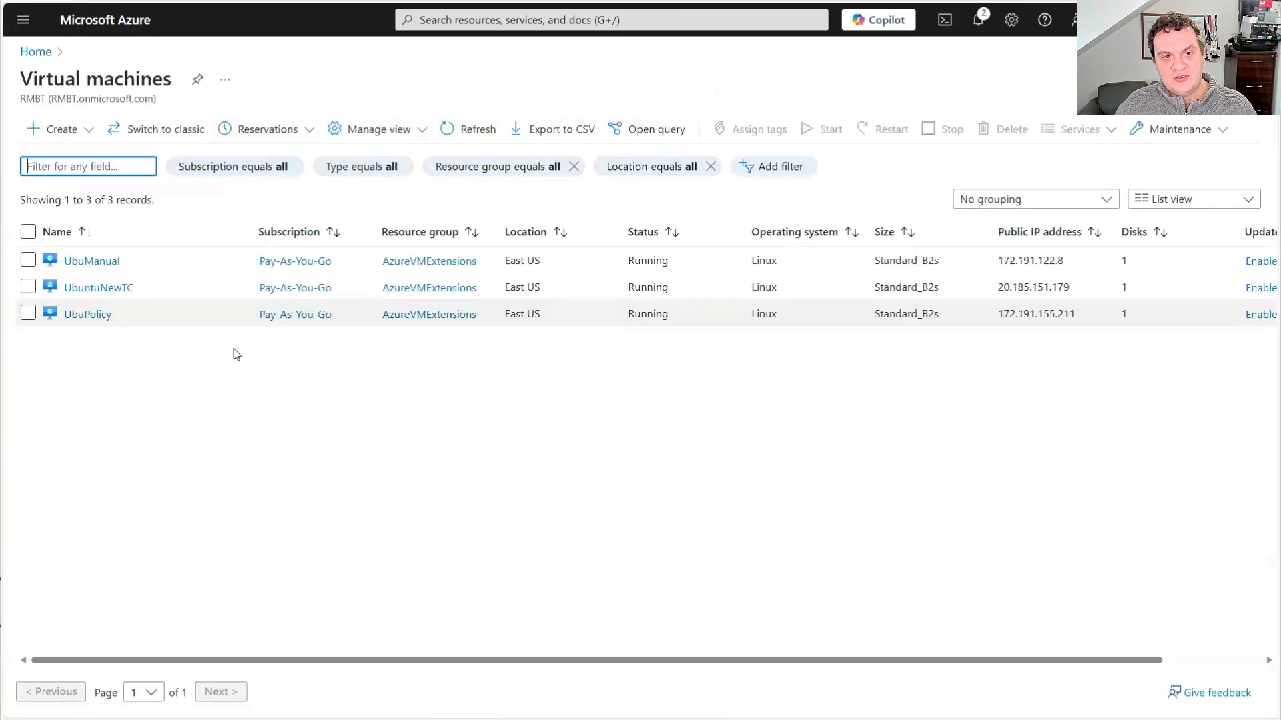
left_click(91, 261)
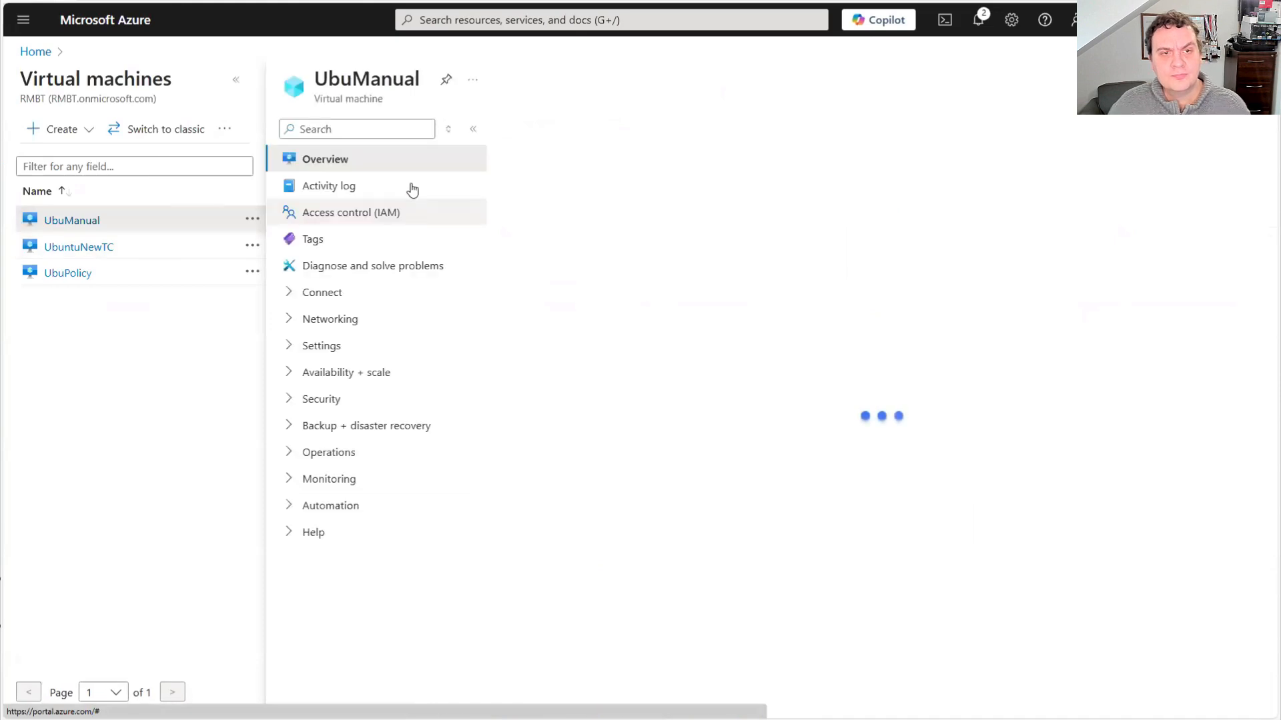
left_click(323, 345)
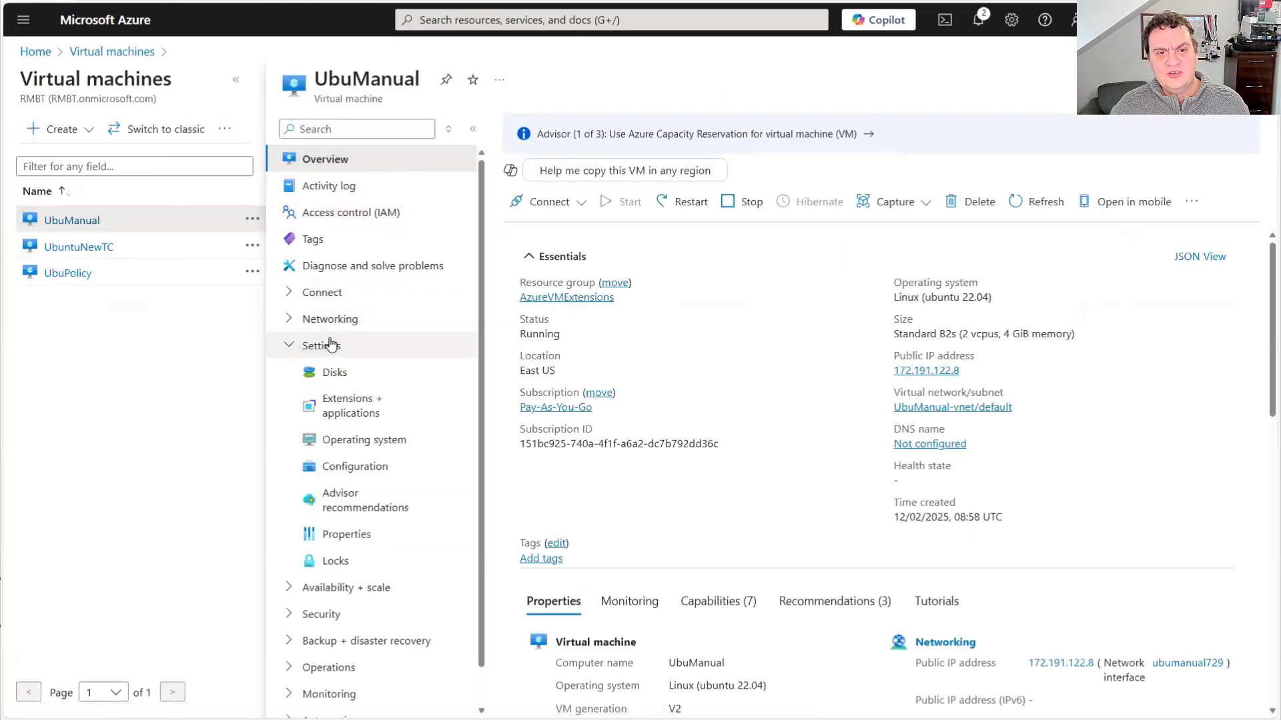
left_click(363, 408)
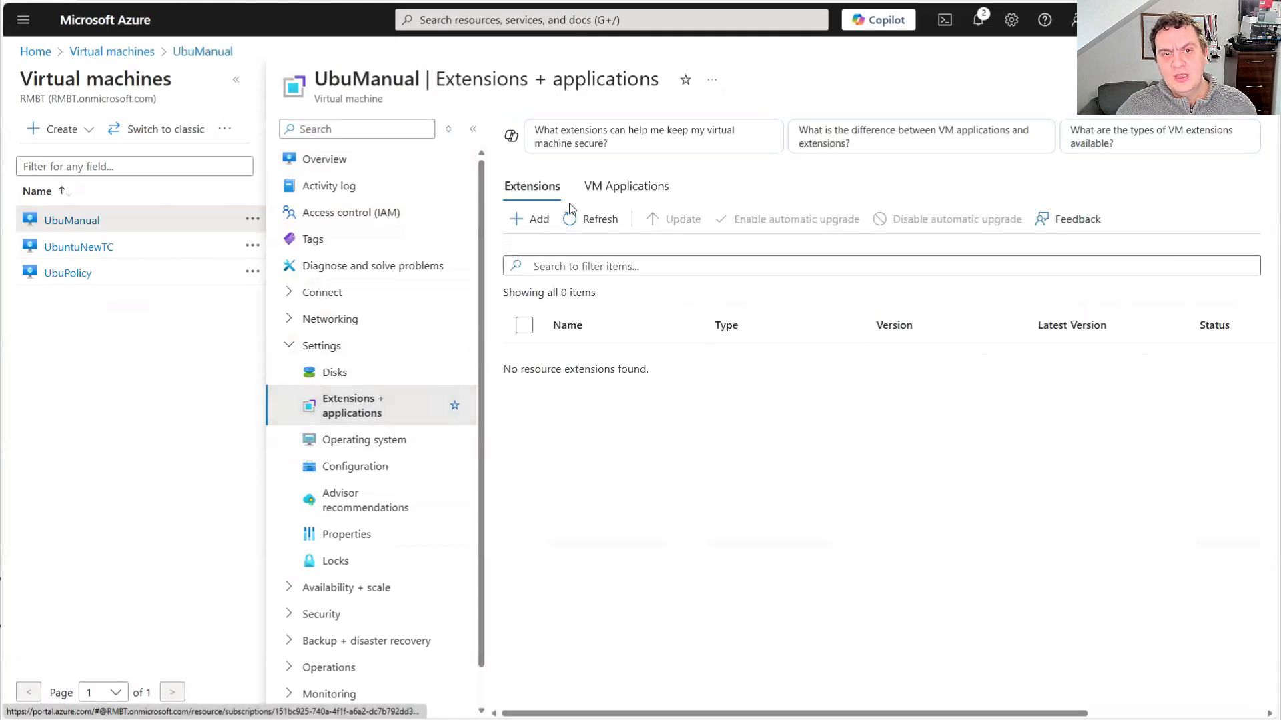
Search the available extensions for "tani", select Tanium Client - Linux and open its configuration form for UbuManual
left_click(528, 221)
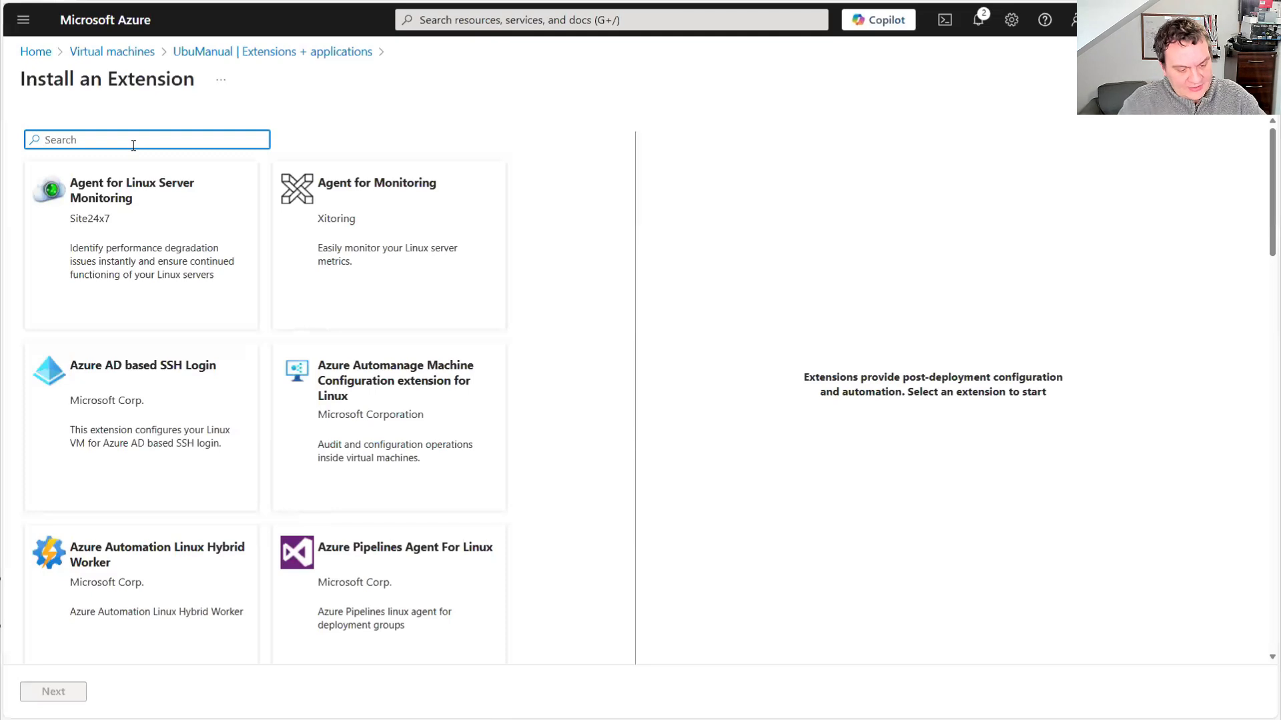
type("tani")
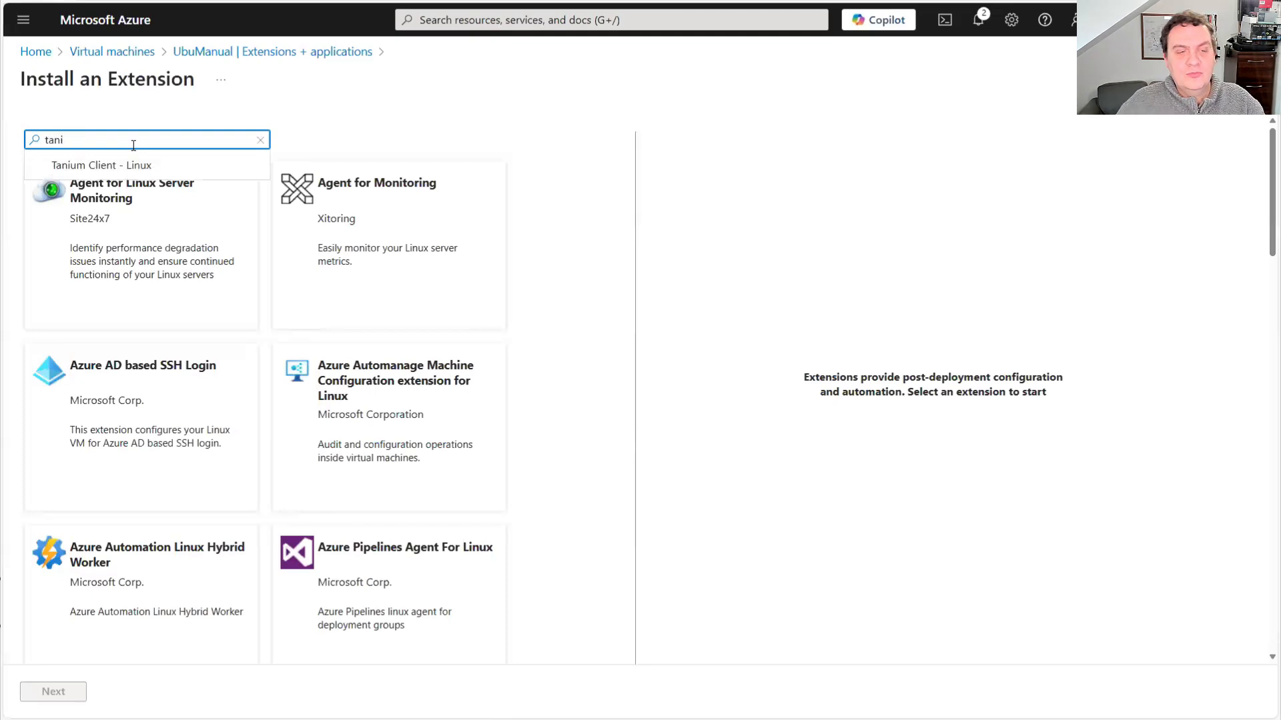
left_click(130, 166)
left_click(116, 269)
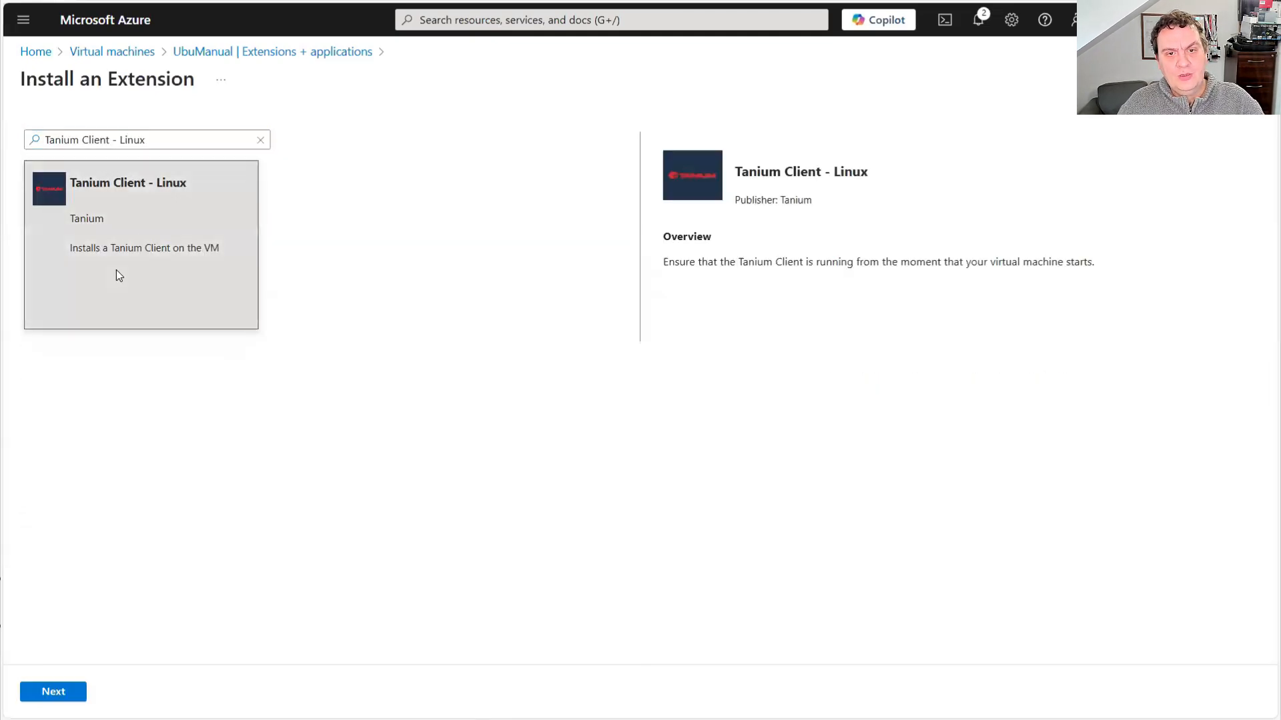
left_click(68, 694)
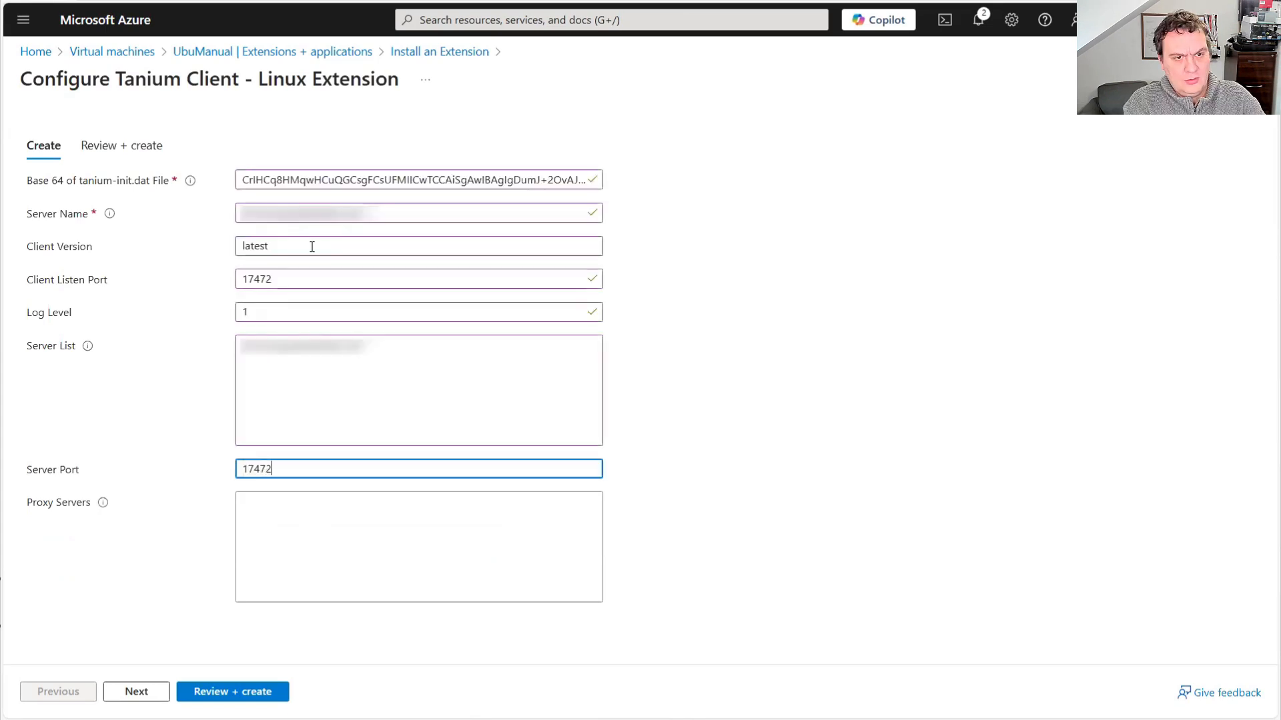
Set the Tanium extension's proxy servers to none, review the configuration and create the extension on UbuManual
key("Tab")
type("none")
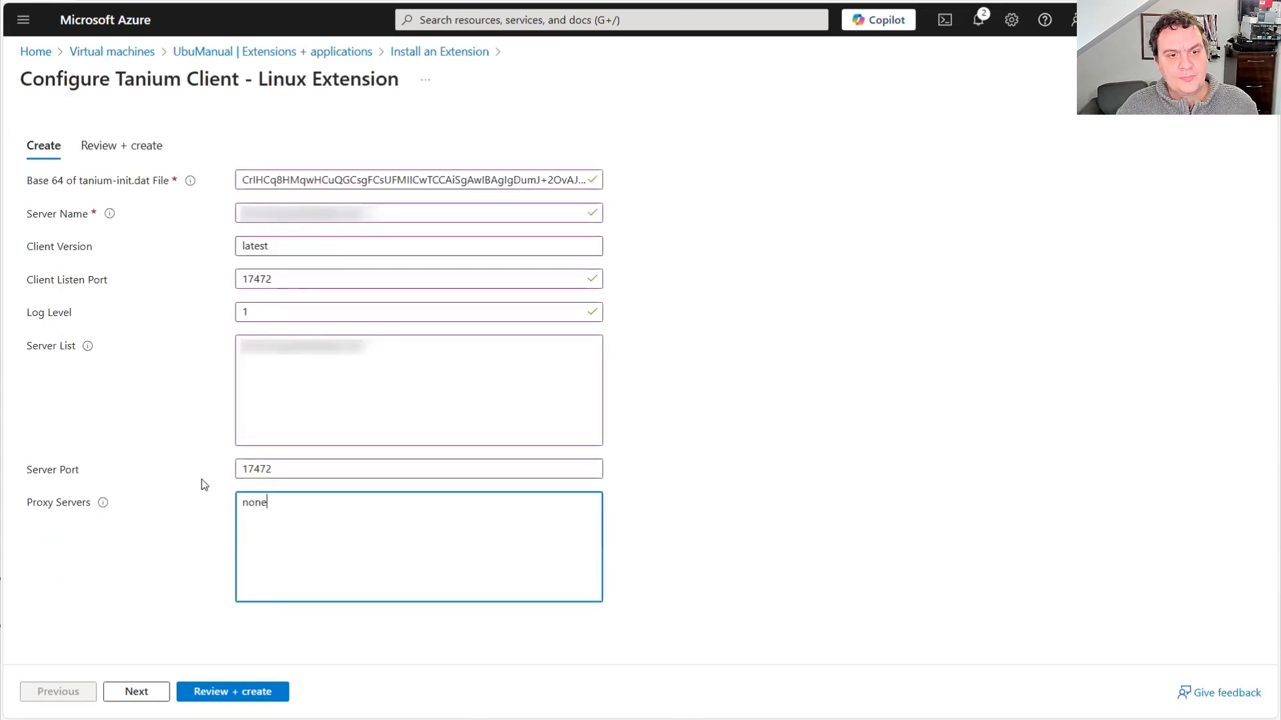
left_click(137, 694)
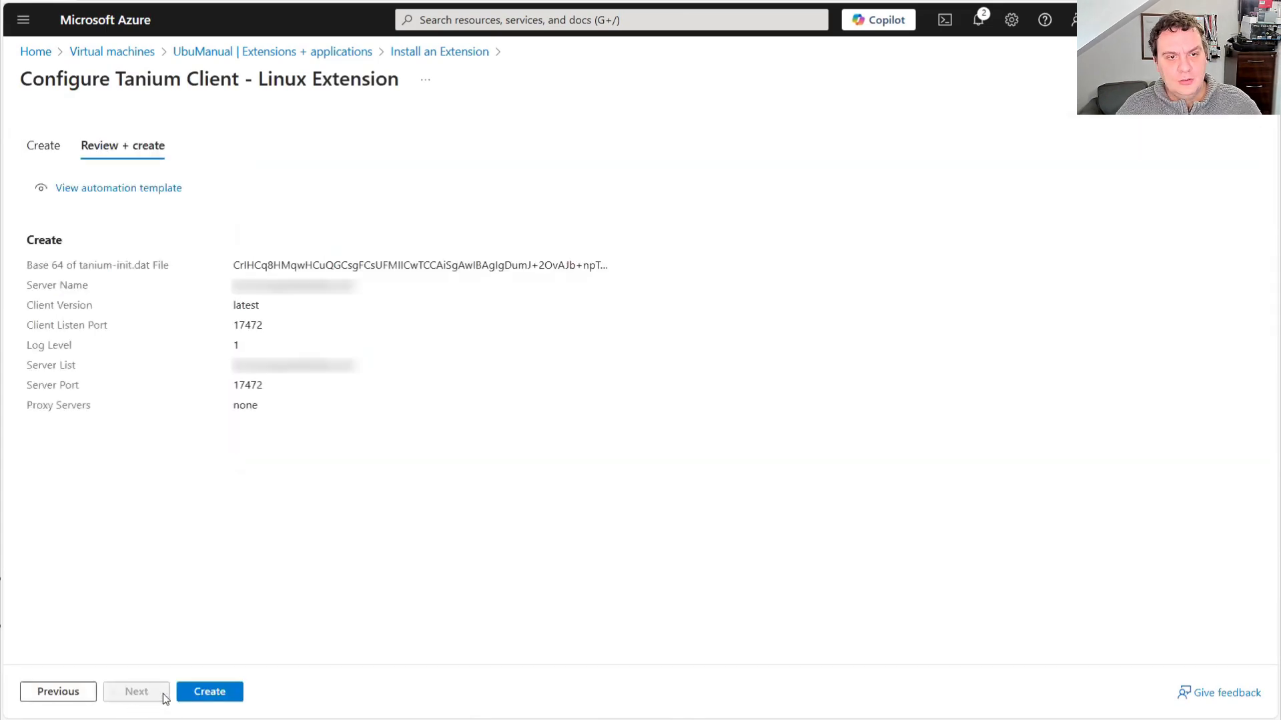
left_click(208, 693)
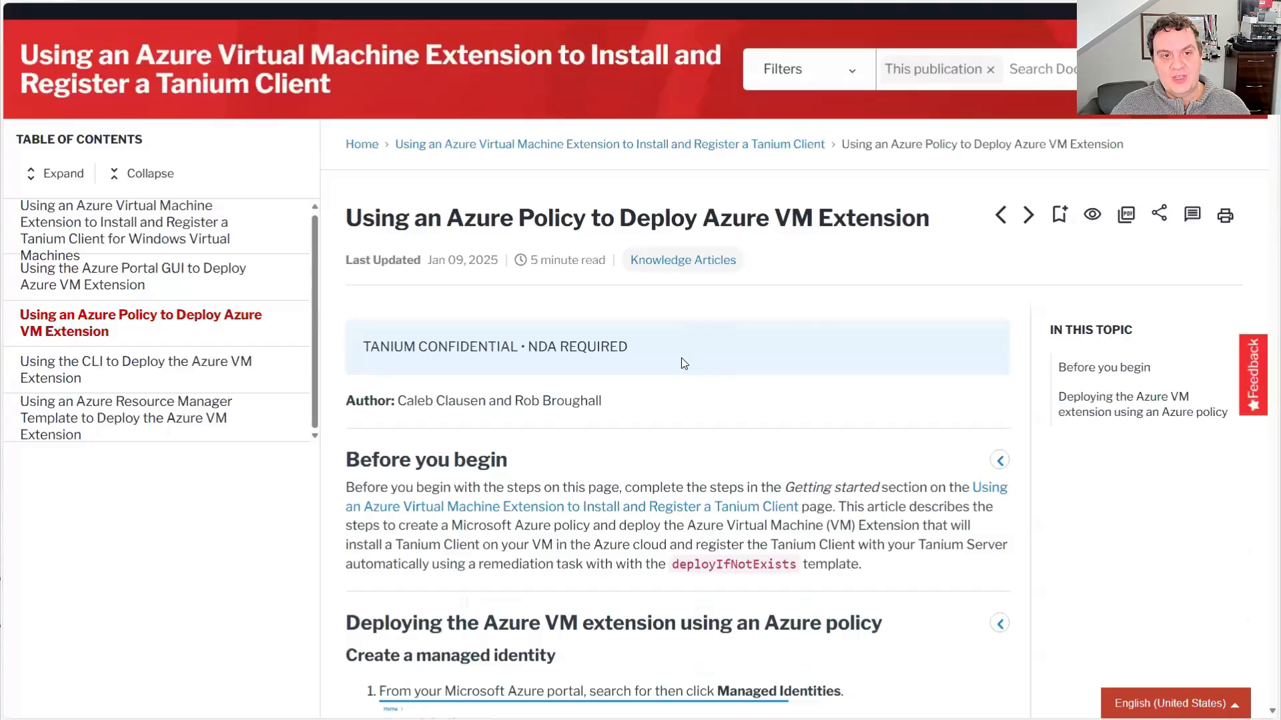
Open the Tanium documentation page on deploying the extension with an Azure Resource Manager template and examine the template's parameters and allowed OS versions
left_click(200, 419)
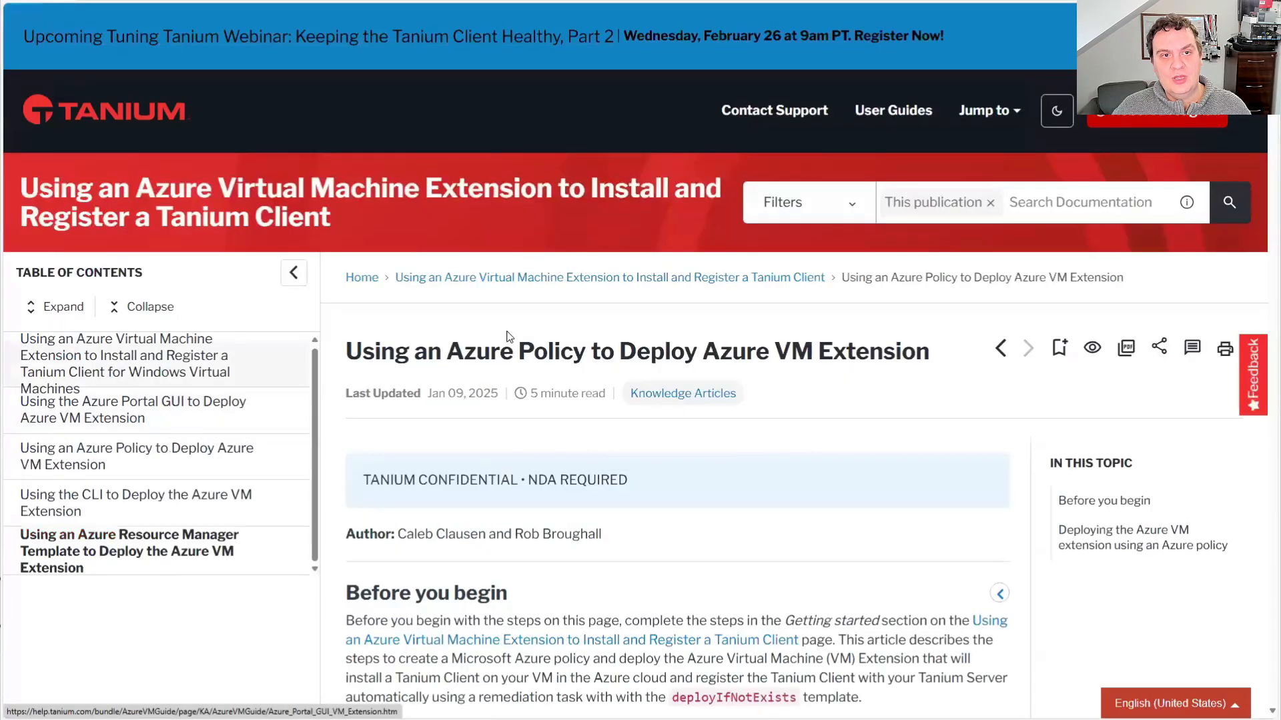
scroll(768, 443, "down", 15)
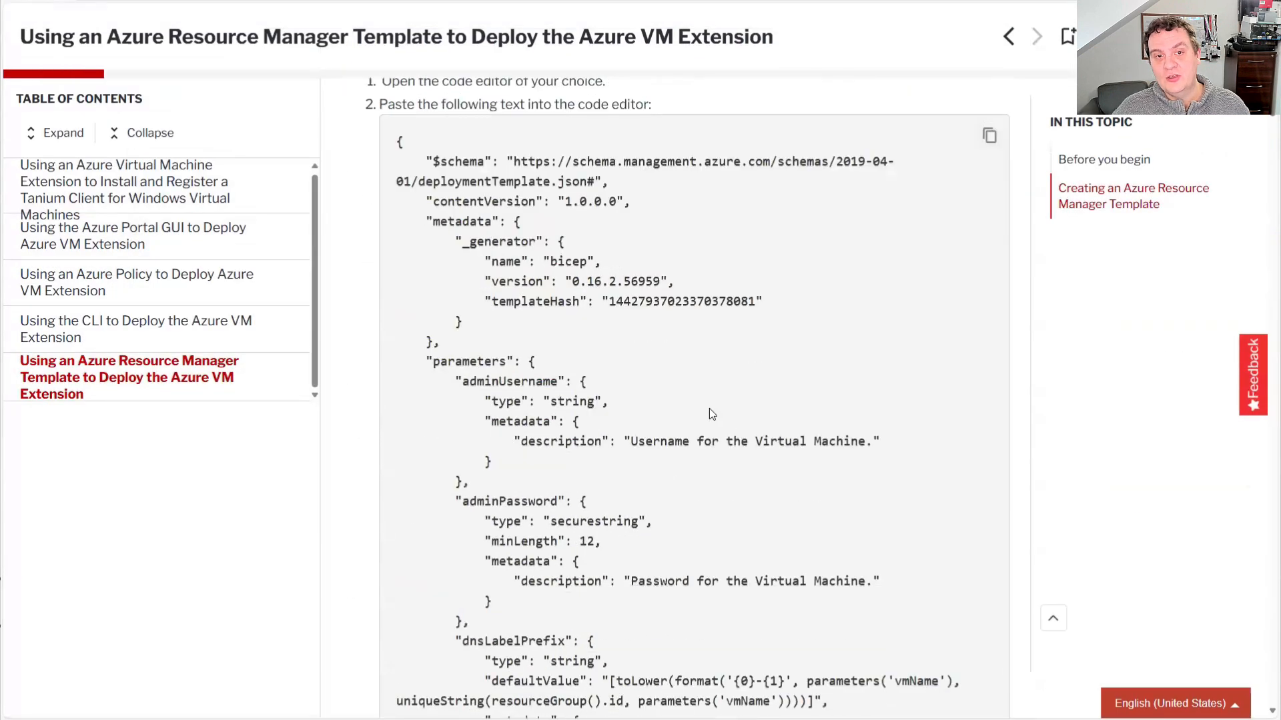
scroll(670, 270, "down", 4)
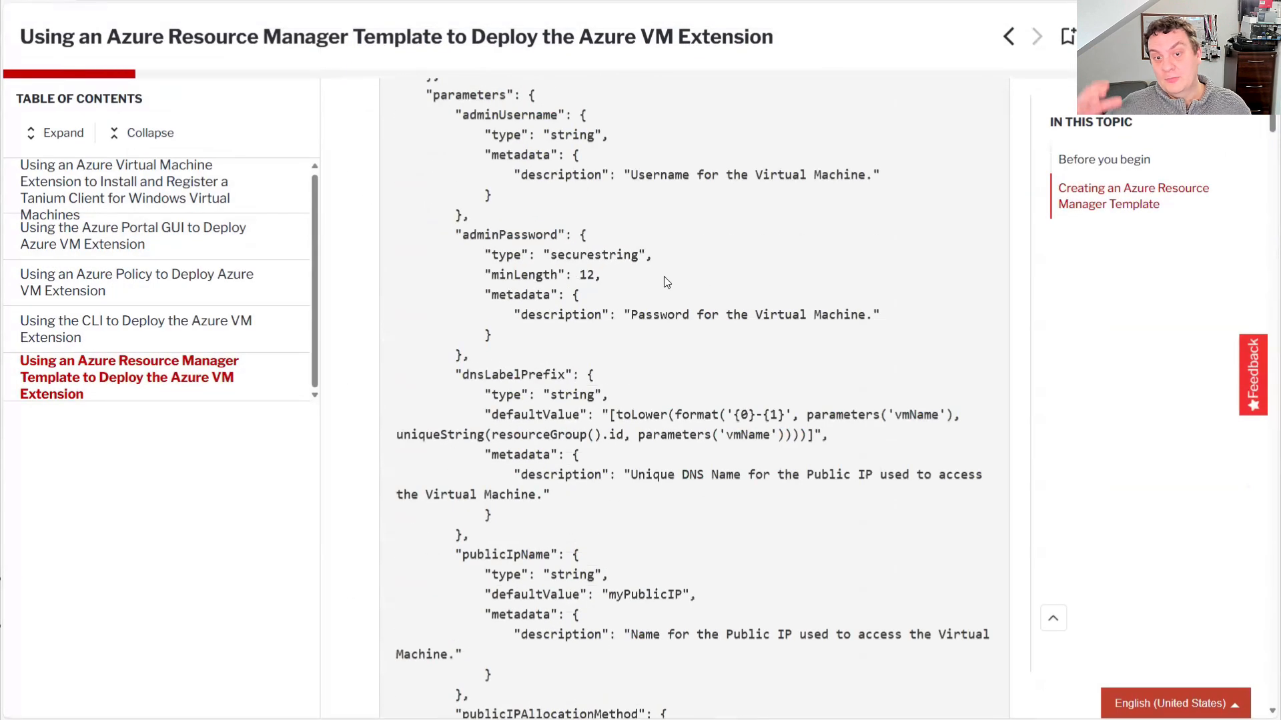
scroll(664, 280, "down", 8)
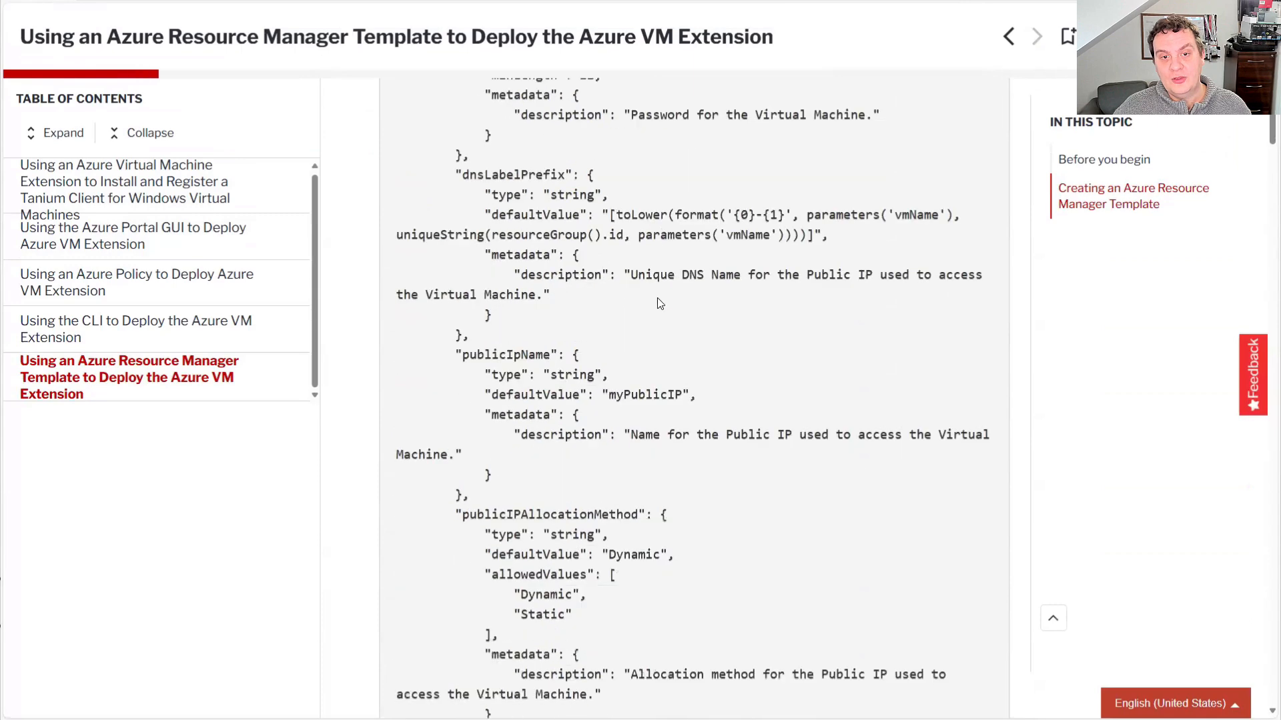
scroll(664, 324, "down", 2)
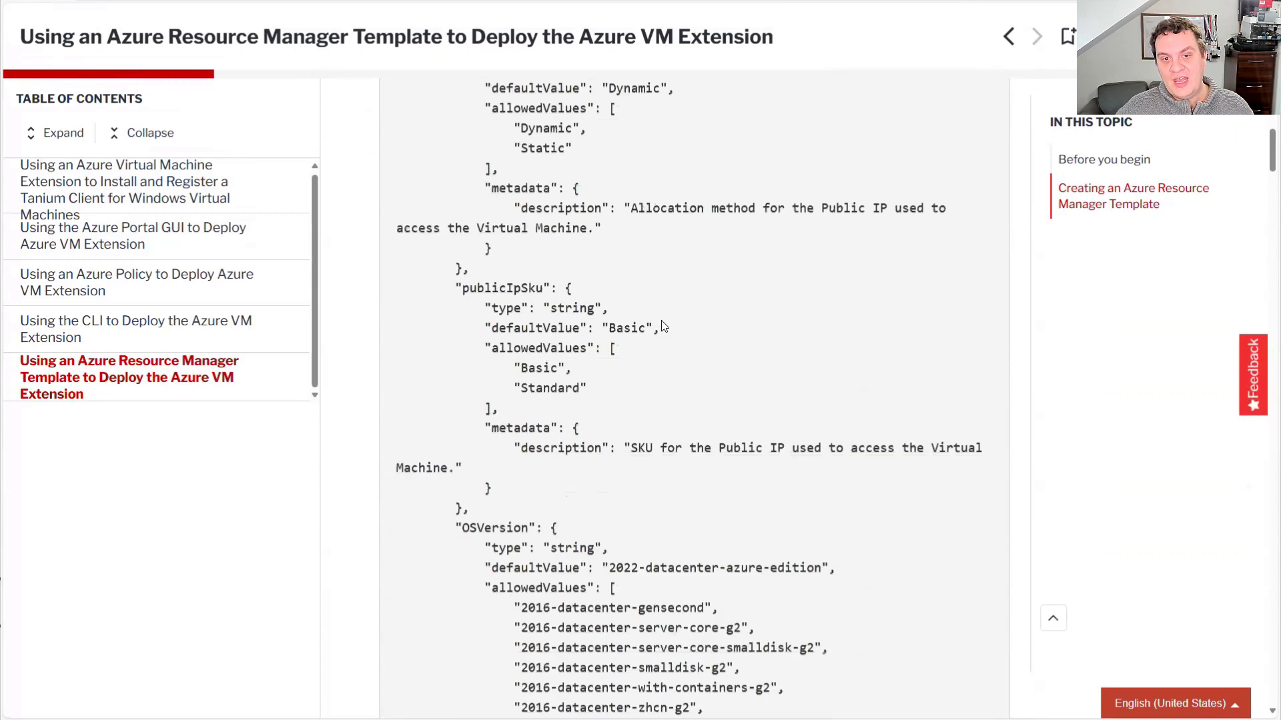
scroll(606, 558, "down", 1)
left_click_drag(614, 501, 822, 502)
left_click(703, 527)
scroll(651, 527, "down", 6)
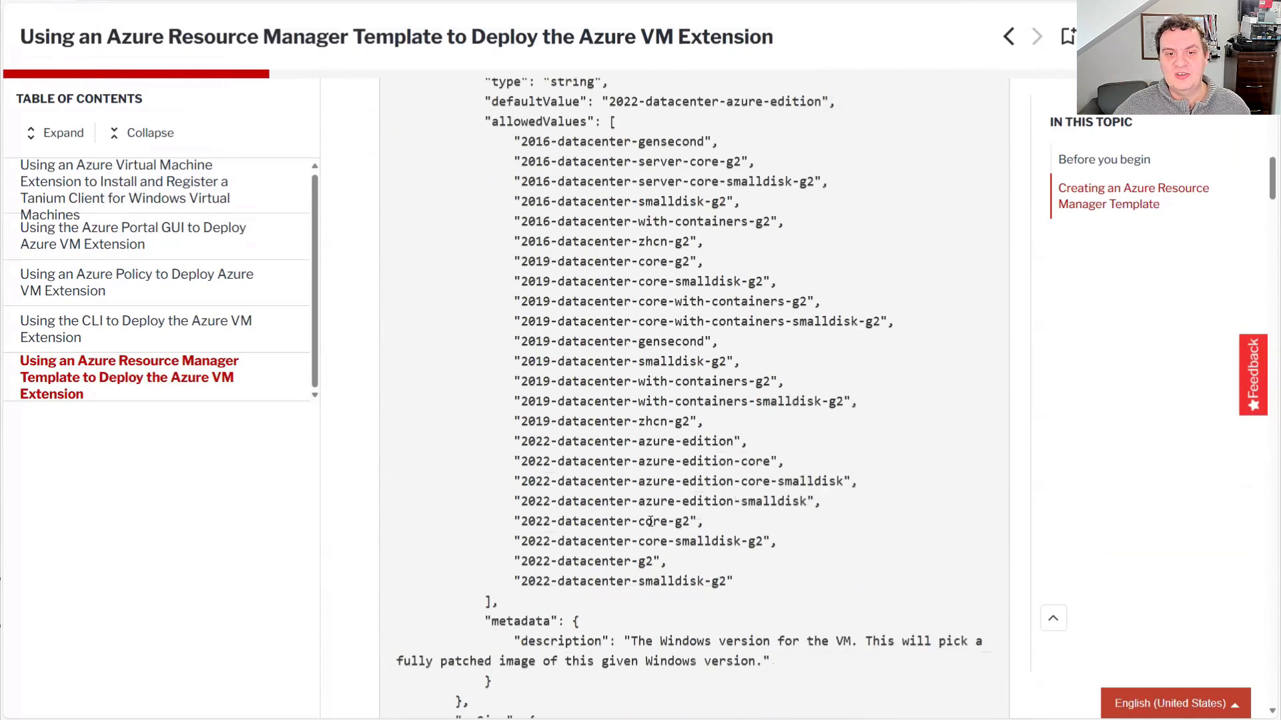
Examine the template's variables and resources down to the TaniumClientWindows extension resource, and highlight that block
scroll(726, 580, "down", 16)
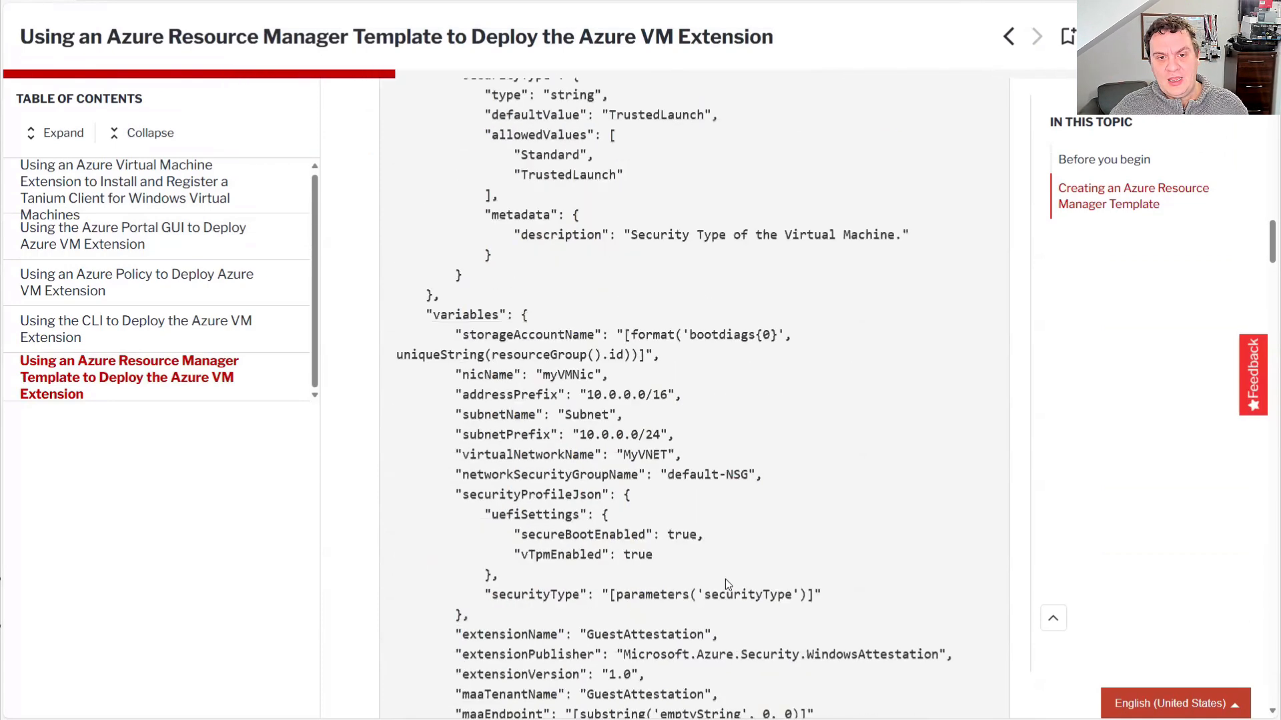
scroll(726, 581, "down", 20)
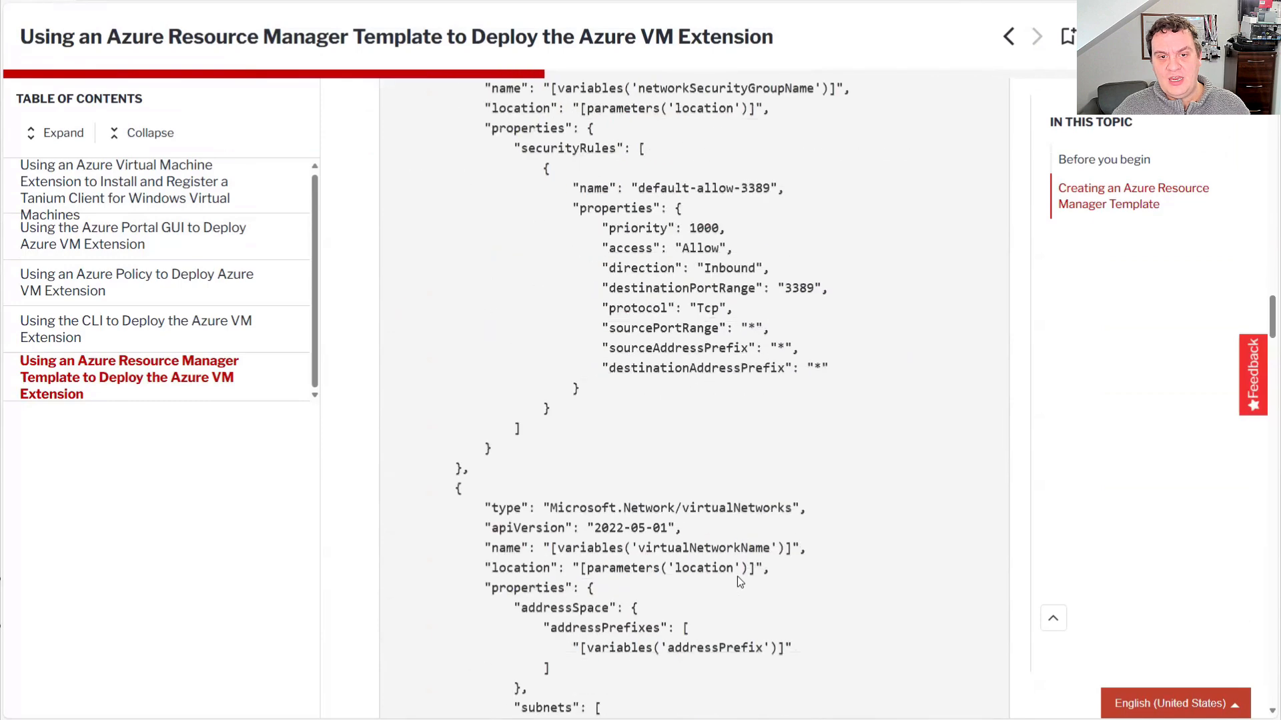
scroll(738, 582, "down", 20)
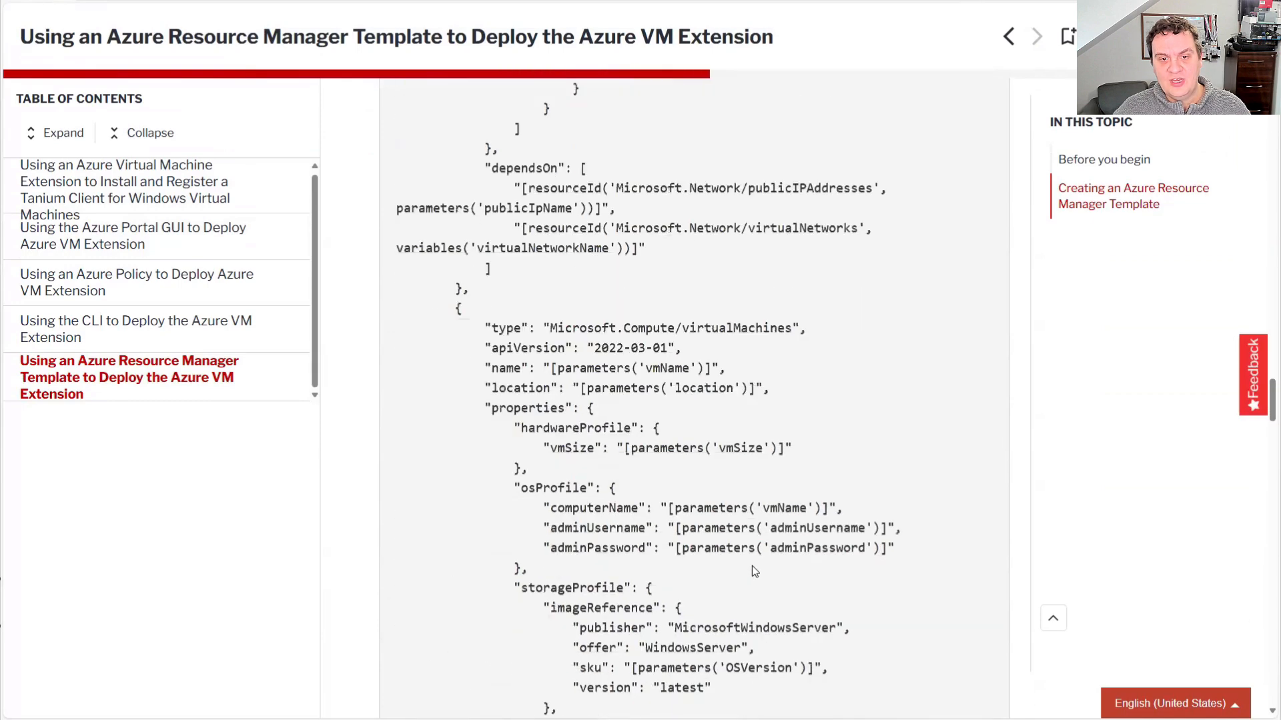
scroll(751, 571, "down", 16)
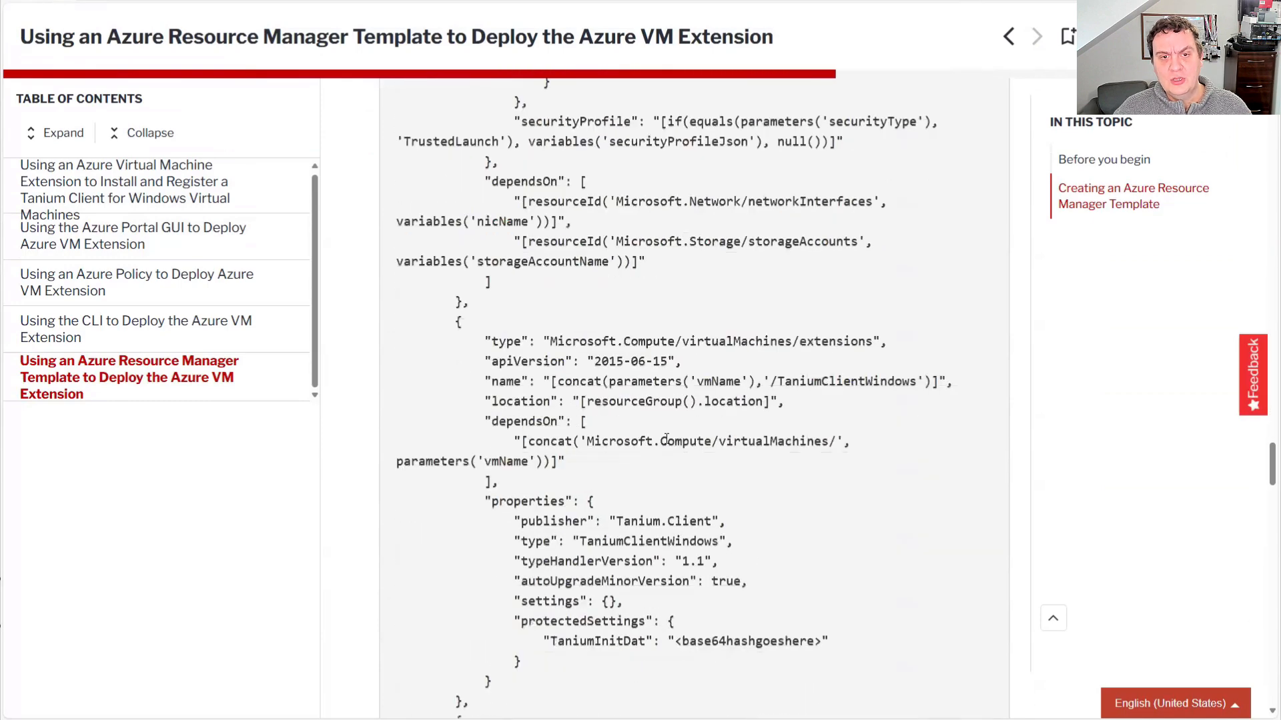
left_click_drag(449, 321, 509, 698)
left_click(665, 566)
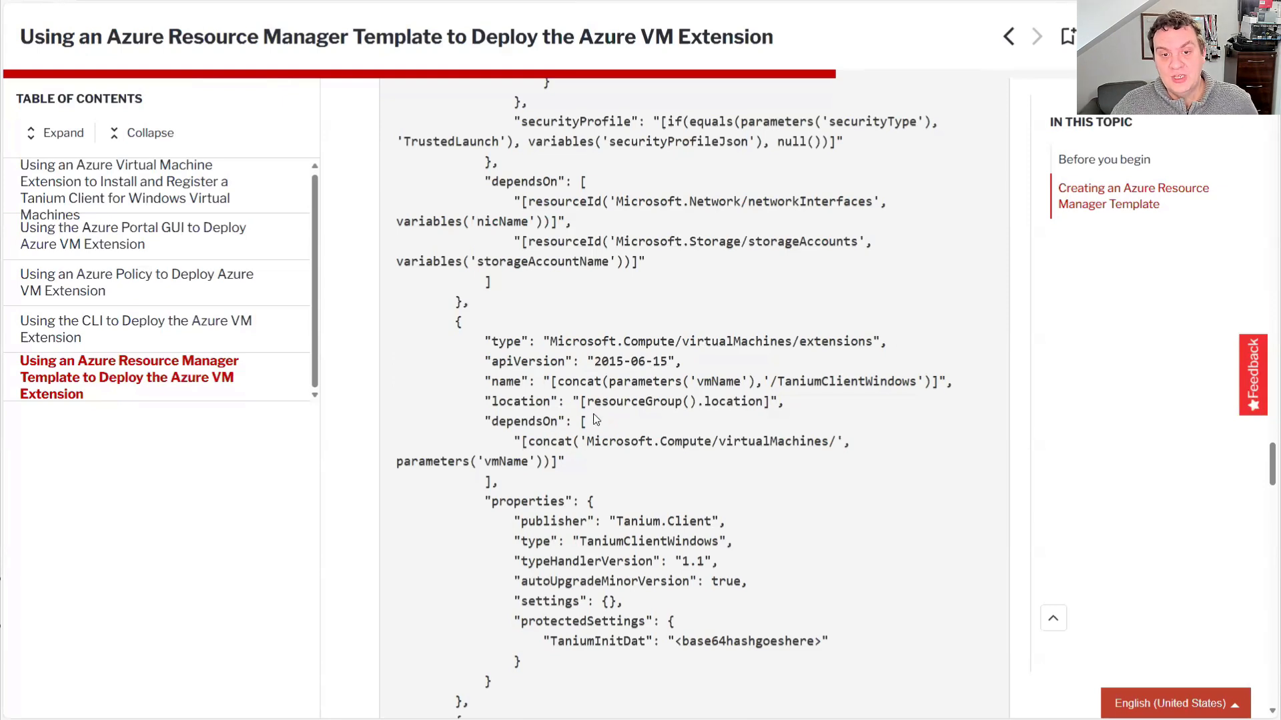
Highlight the TaniumInitDat placeholder in the protected settings, and select the whole Tanium extension resource block for reading
double_click(759, 642)
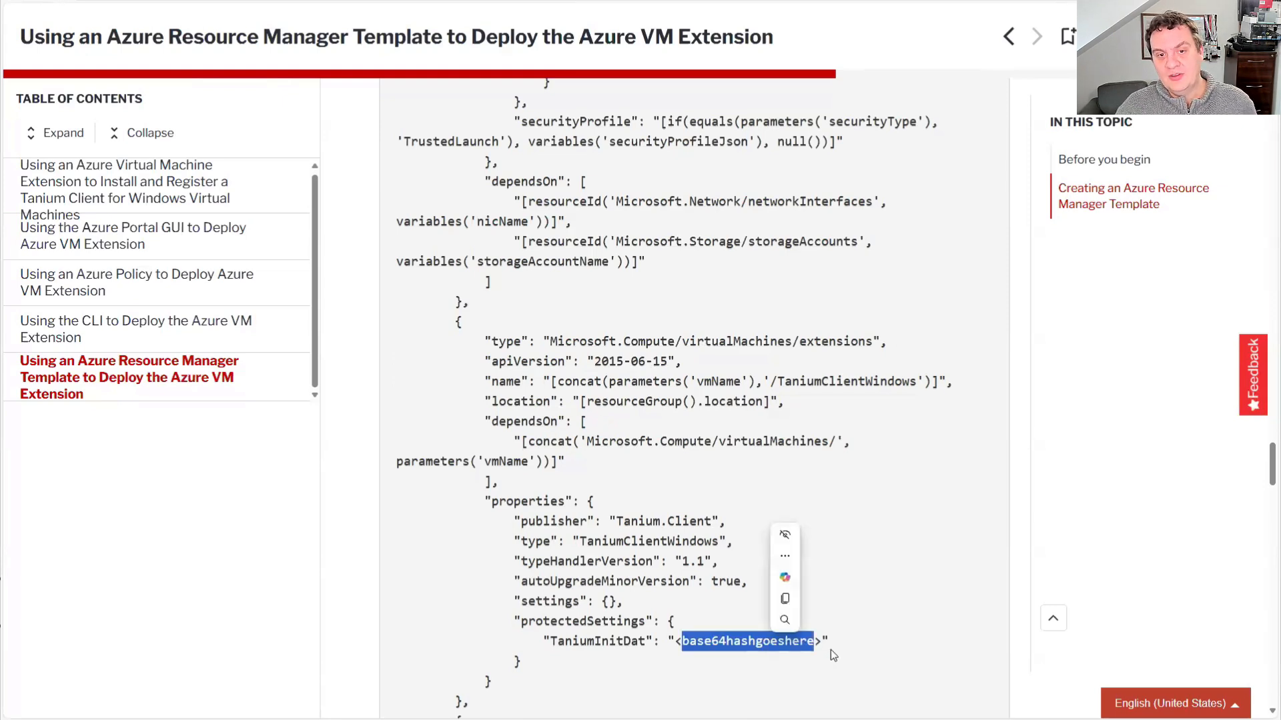
left_click(676, 644)
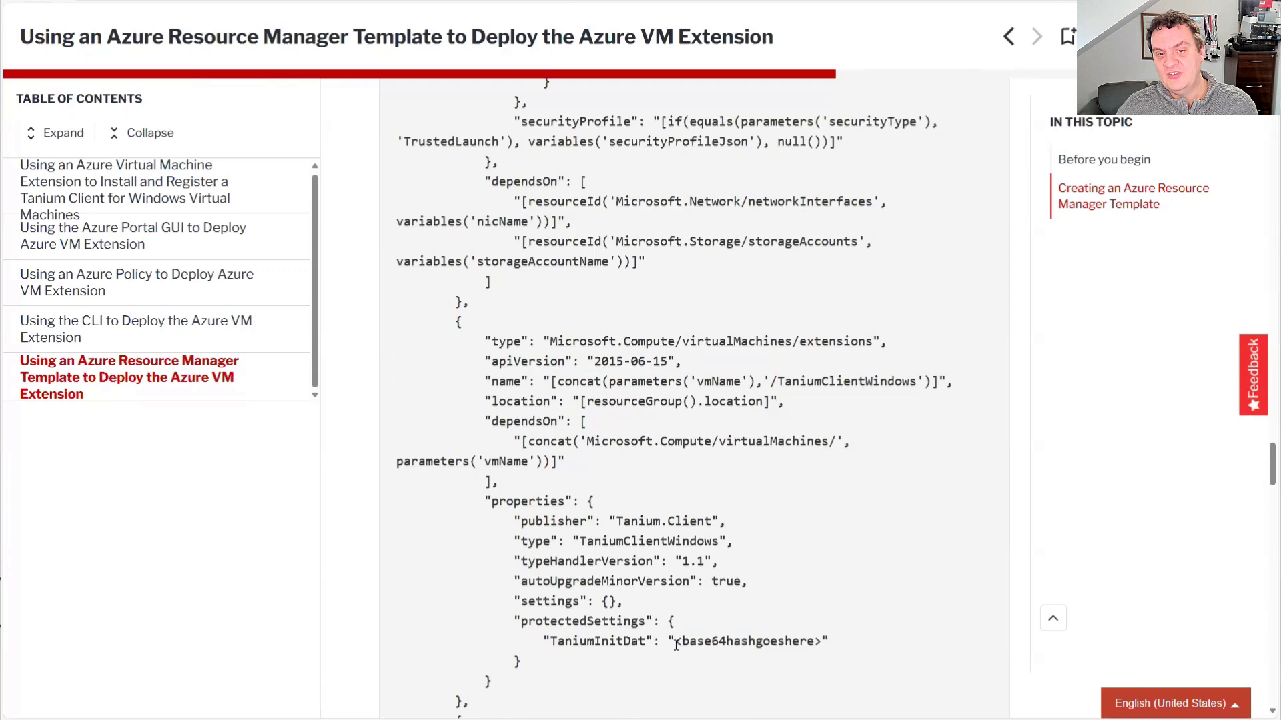
left_click_drag(676, 645, 829, 645)
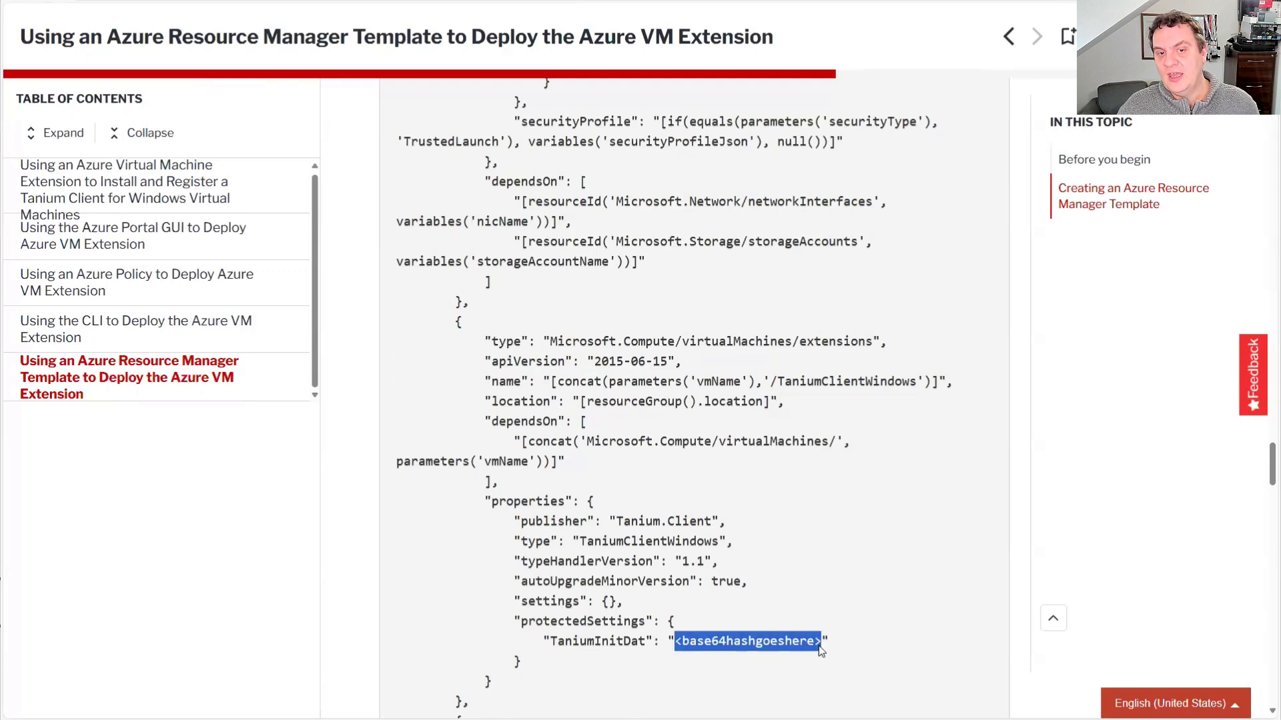
left_click(556, 669)
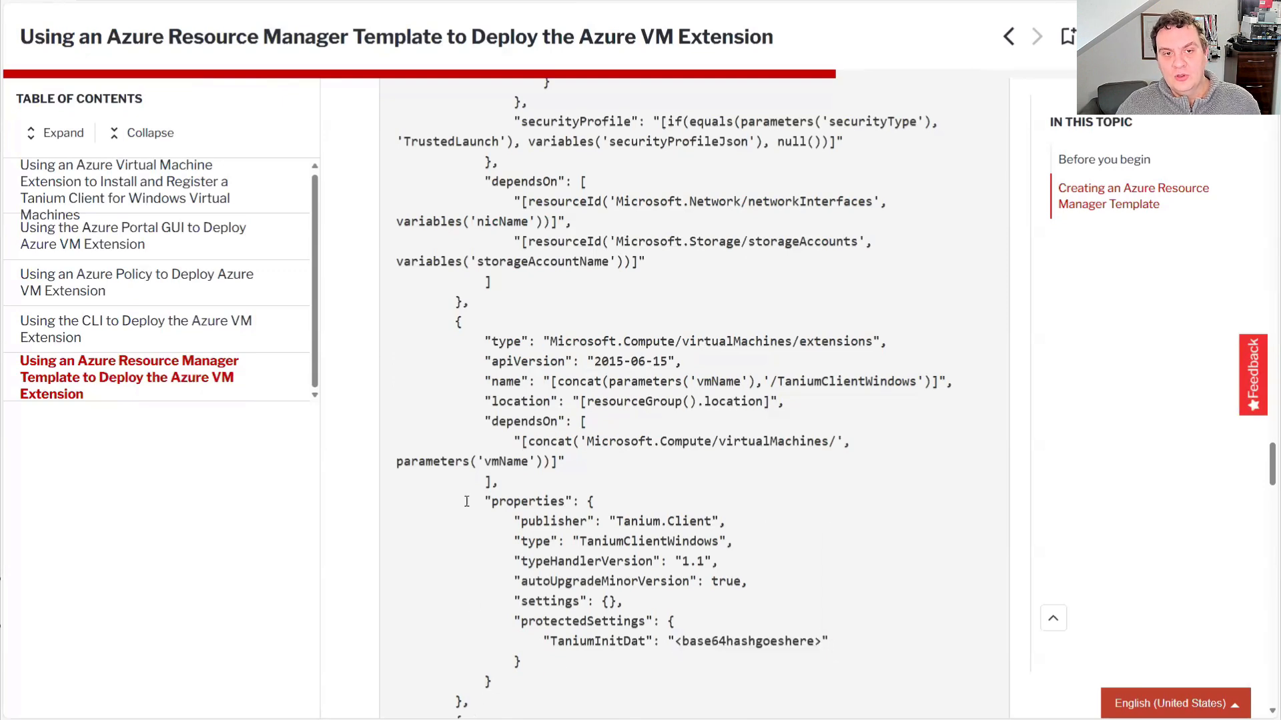
left_click_drag(470, 704, 377, 319)
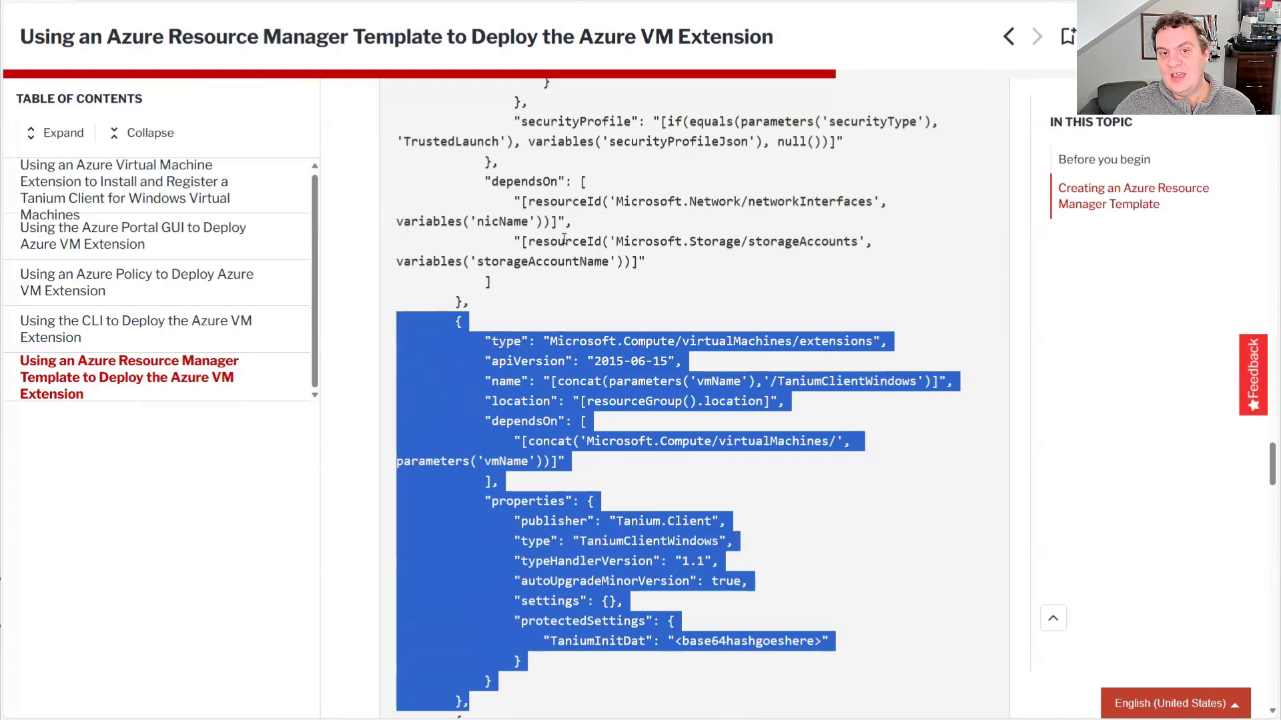
scroll(551, 418, "down", 3)
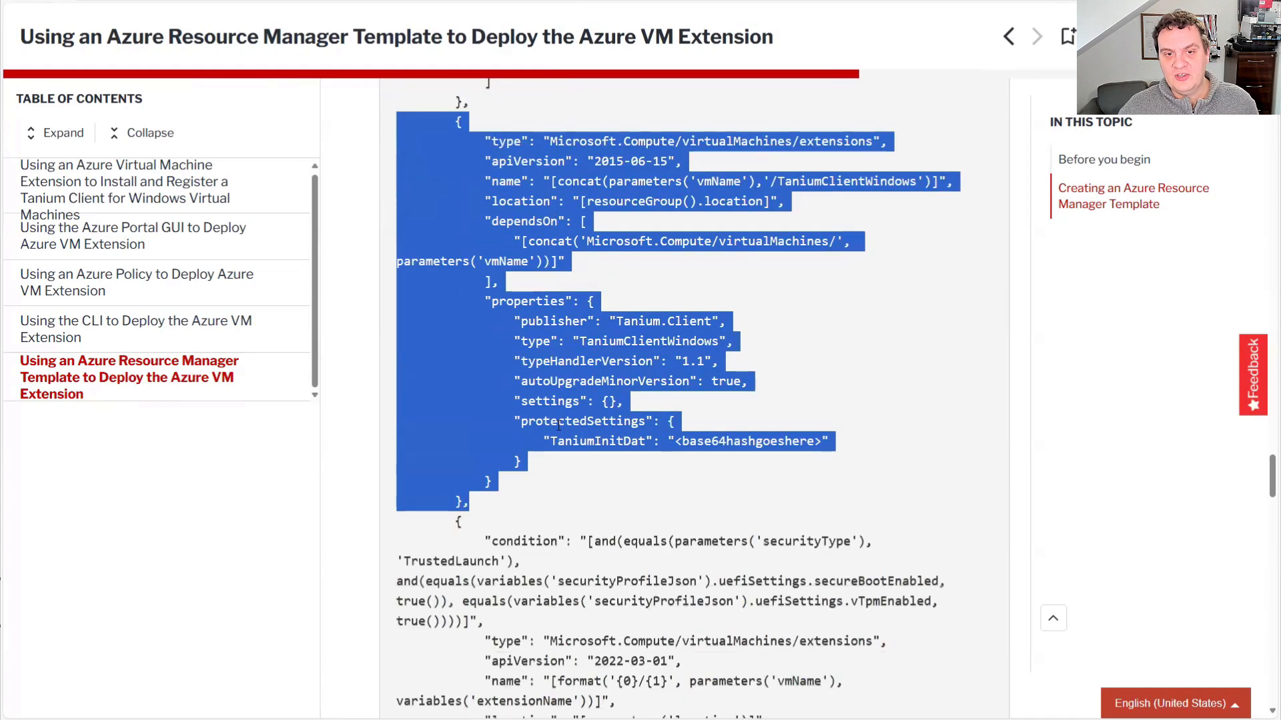
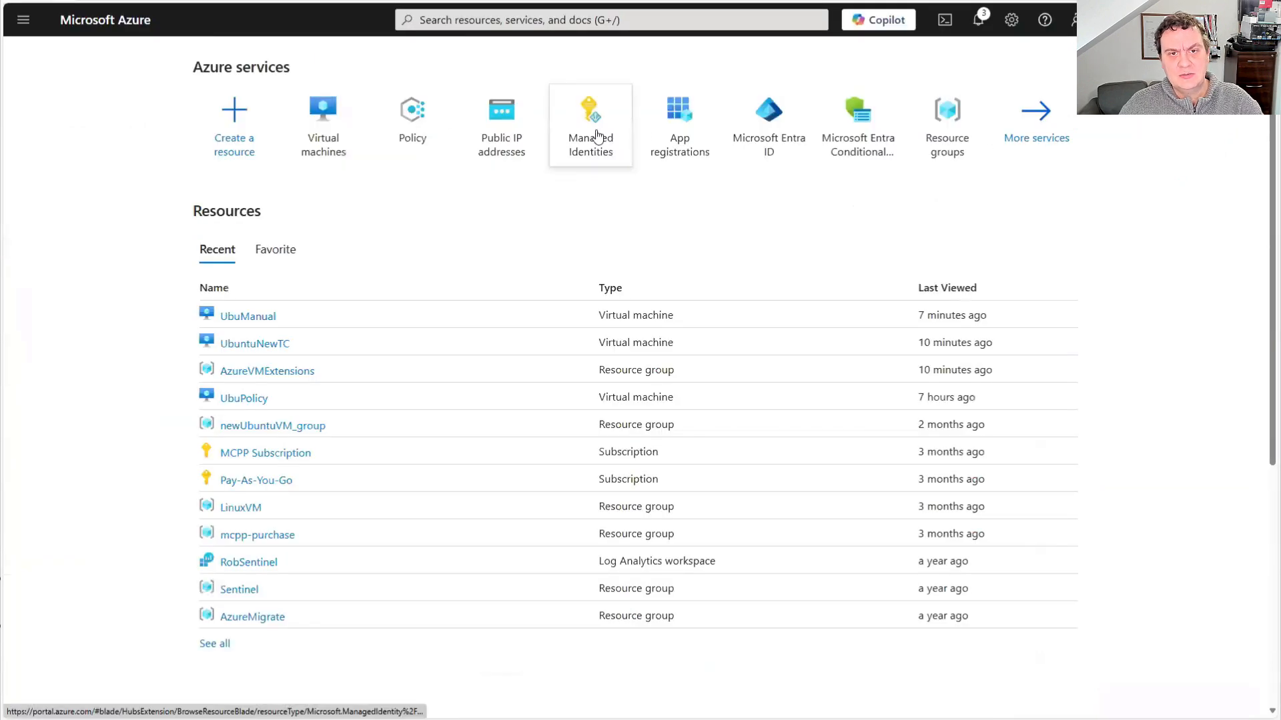
Start a new user-assigned managed identity in the AzureVMExtensions resource group and name it TaniumManagedIdentity
left_click(589, 123)
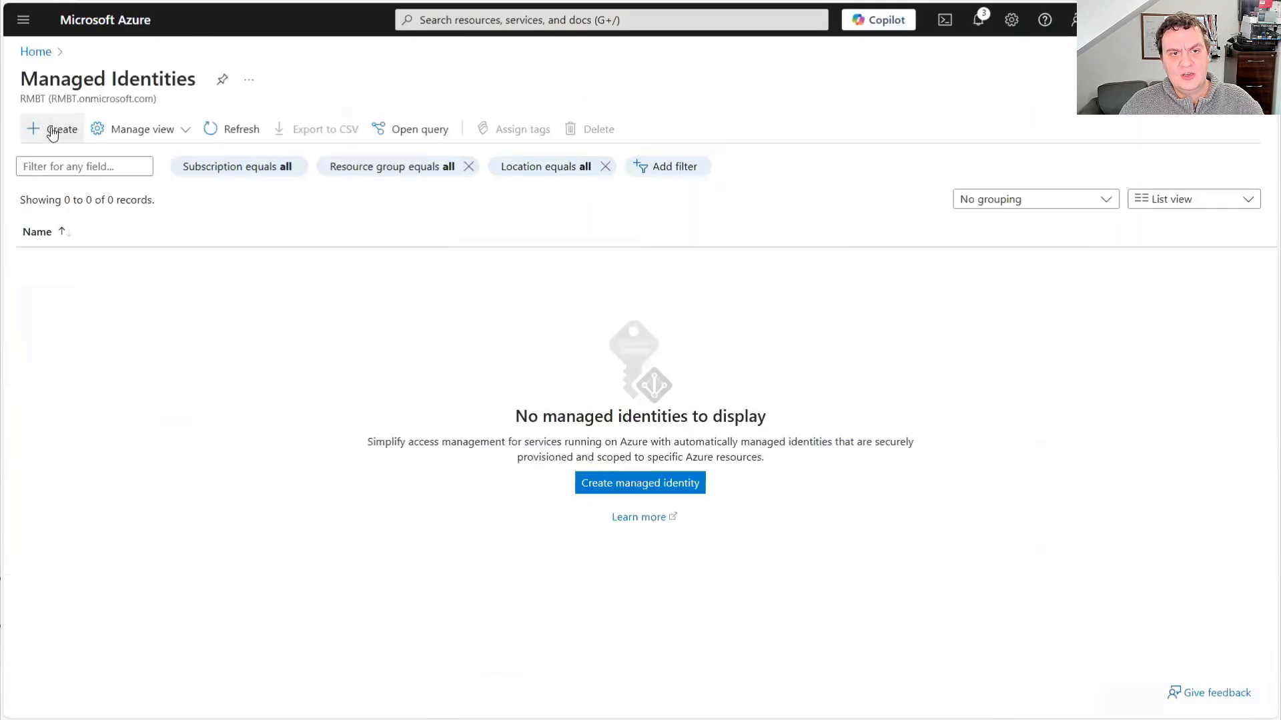
left_click(644, 485)
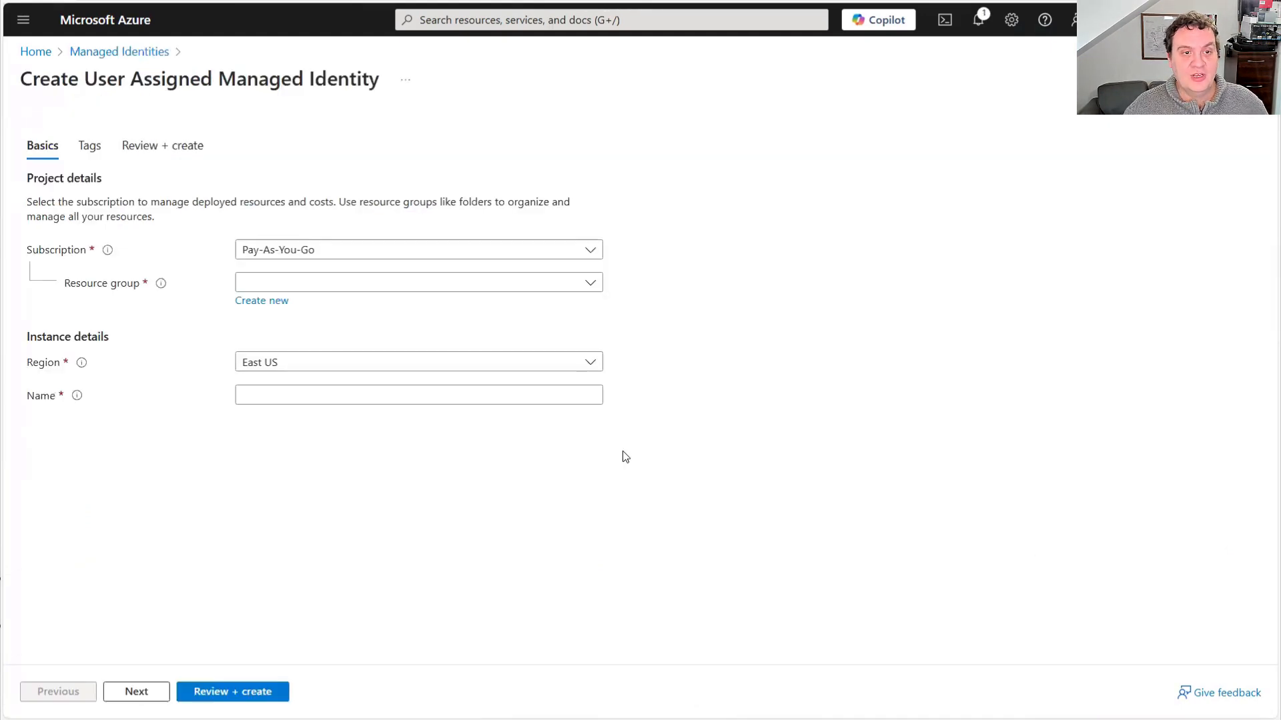
left_click(365, 291)
left_click(344, 427)
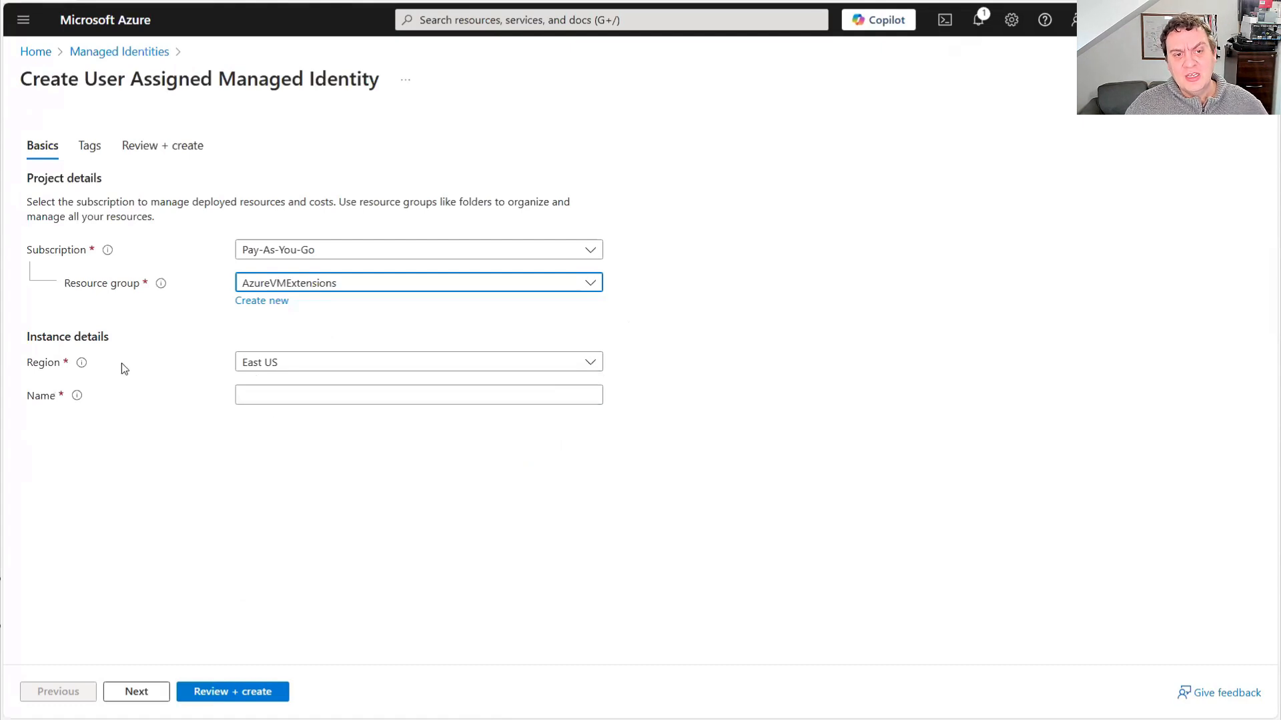
left_click(299, 376)
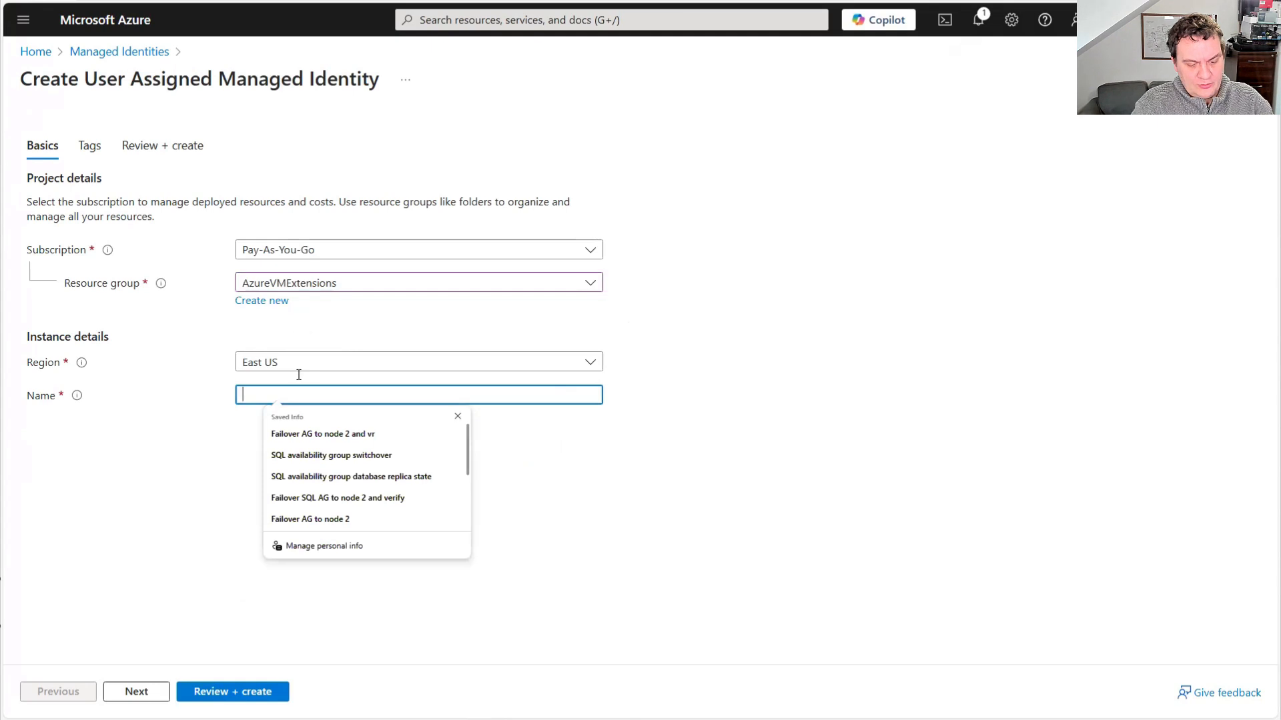
type("Tanium")
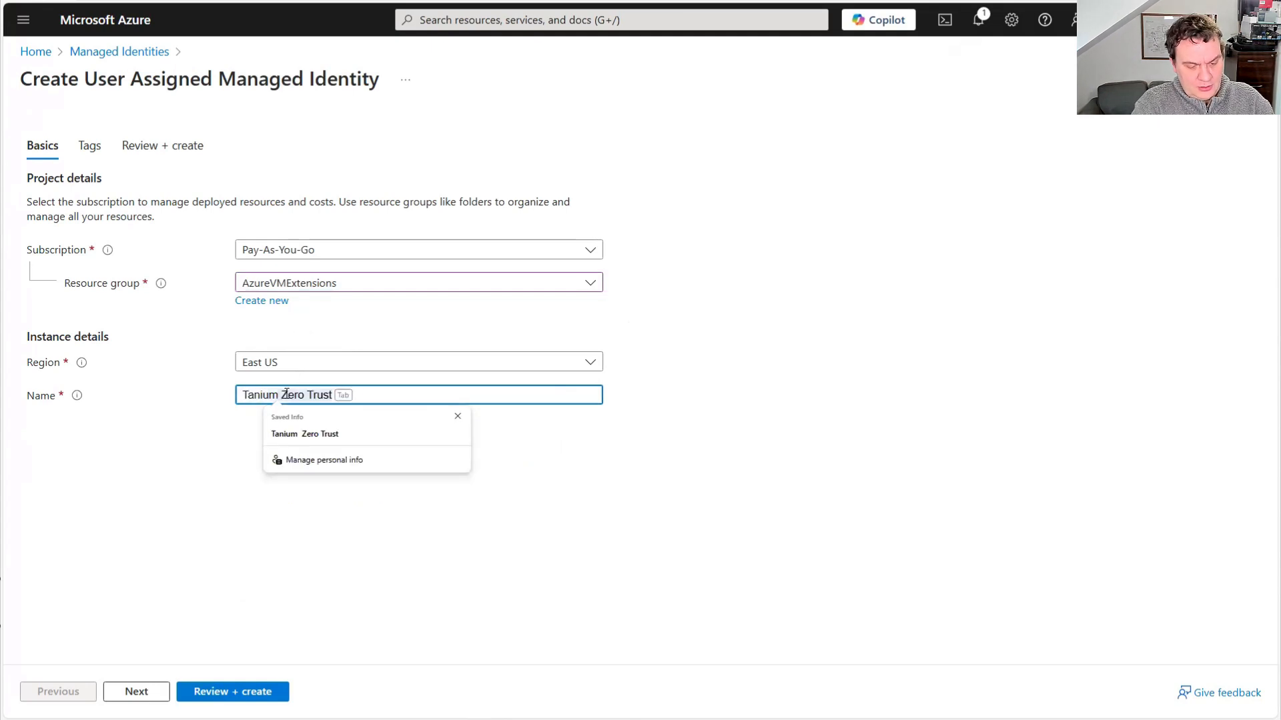
type("ManagedIdentity")
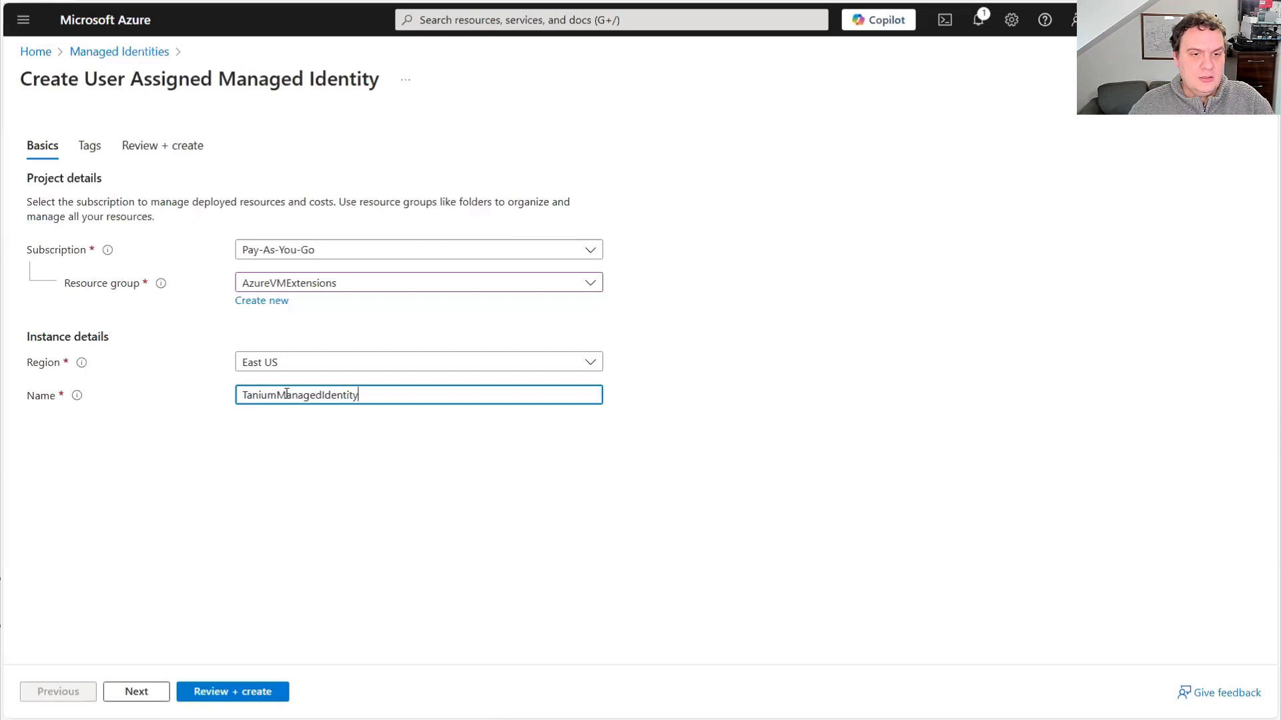
Leave the identity's tags empty, review the settings and create the managed identity
left_click(139, 693)
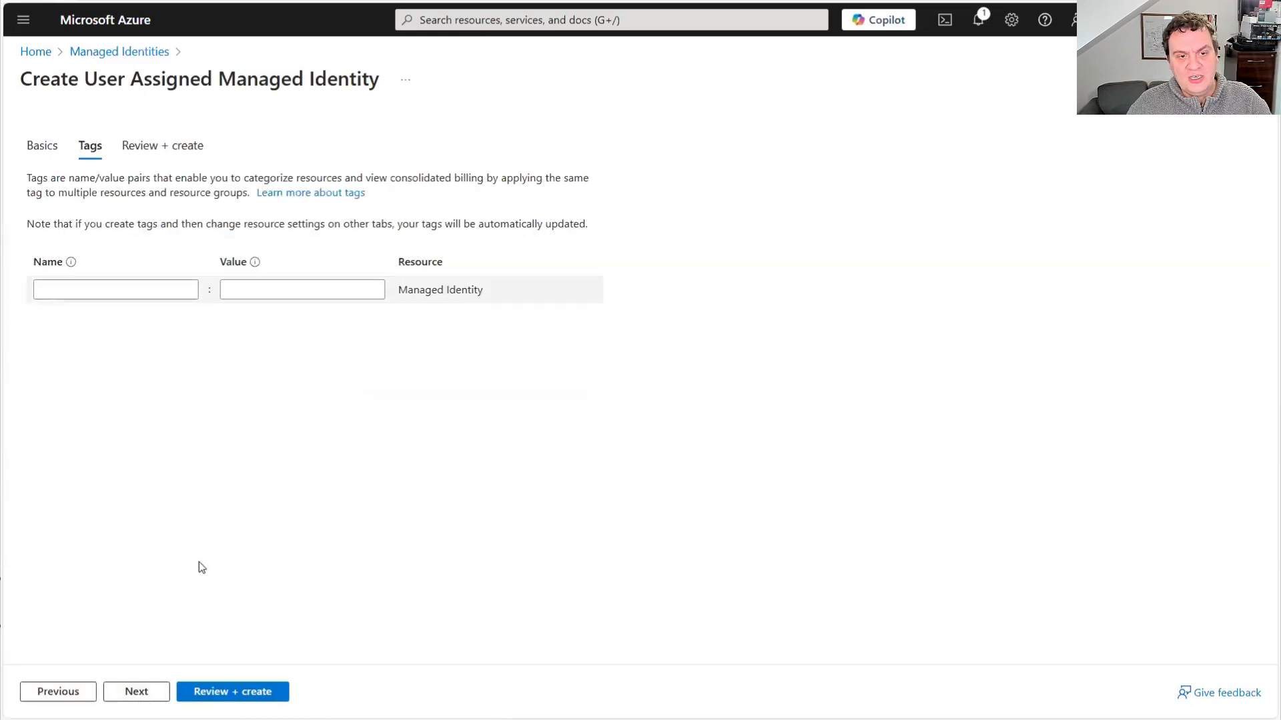
left_click(136, 692)
left_click(210, 688)
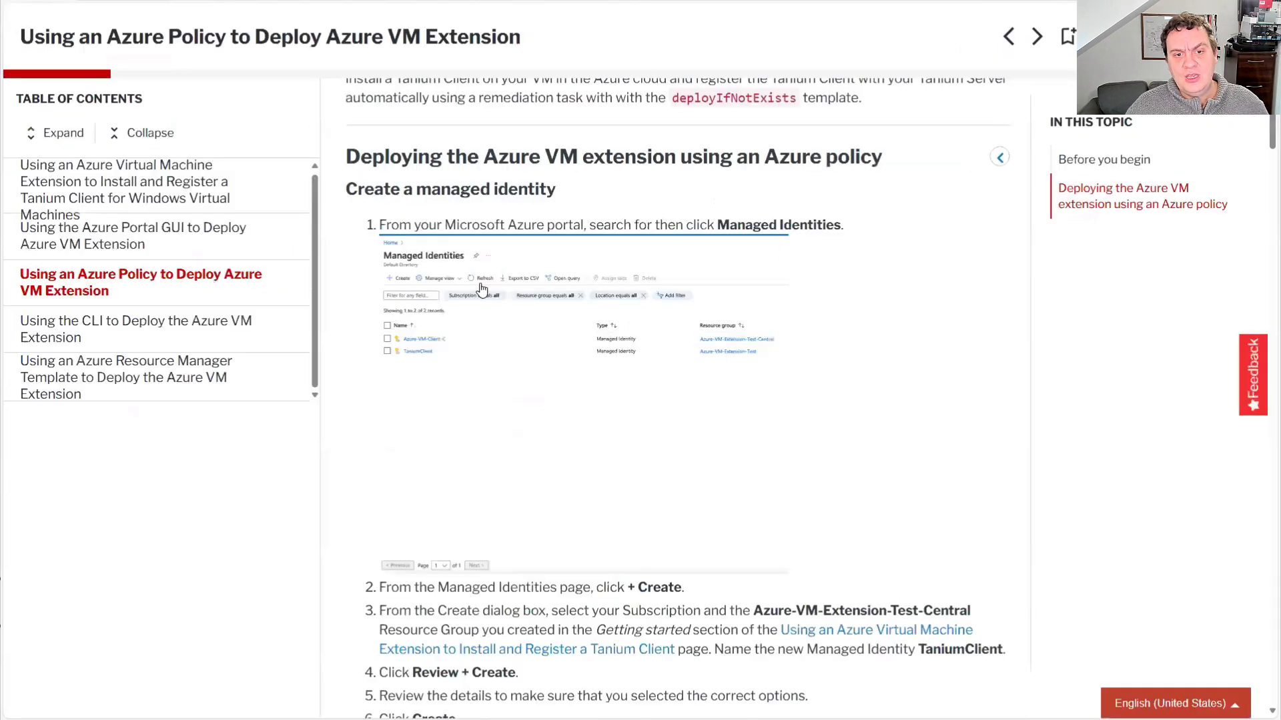
Check the Tanium documentation on delegating permissions, and open the access control page of the AzureVMExtensions resource group
scroll(477, 520, "down", 6)
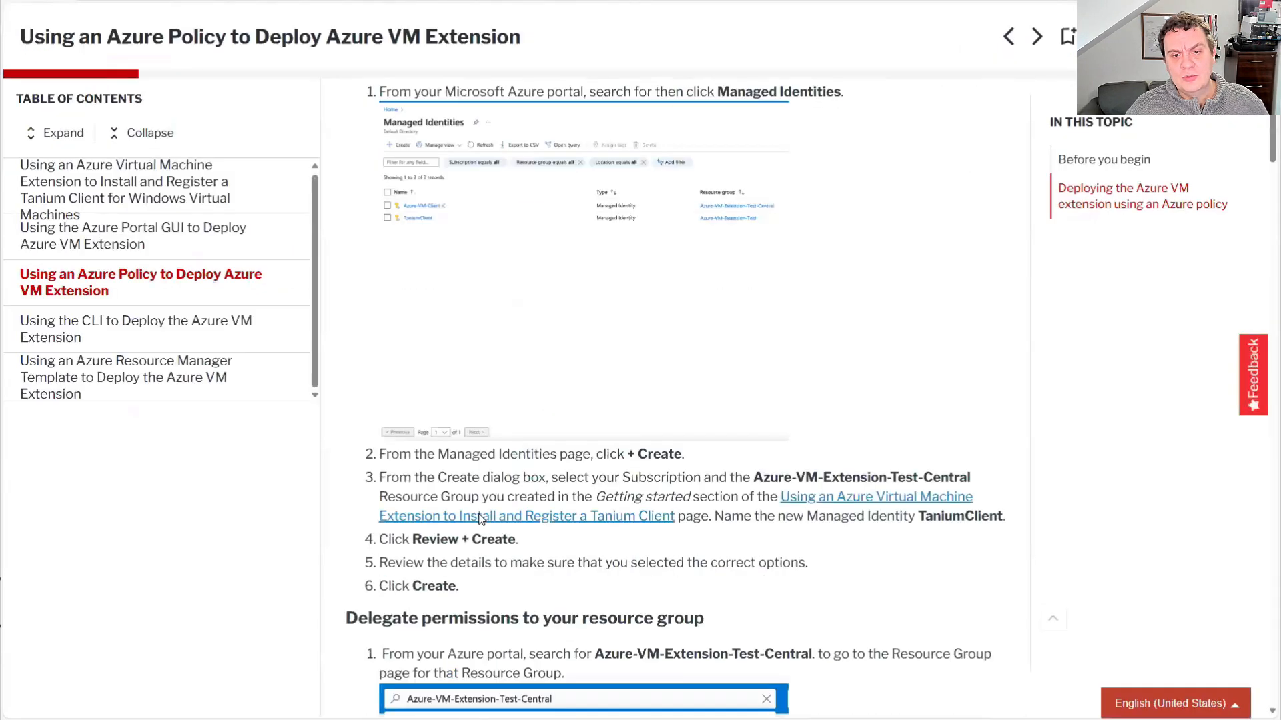
scroll(473, 524, "down", 3)
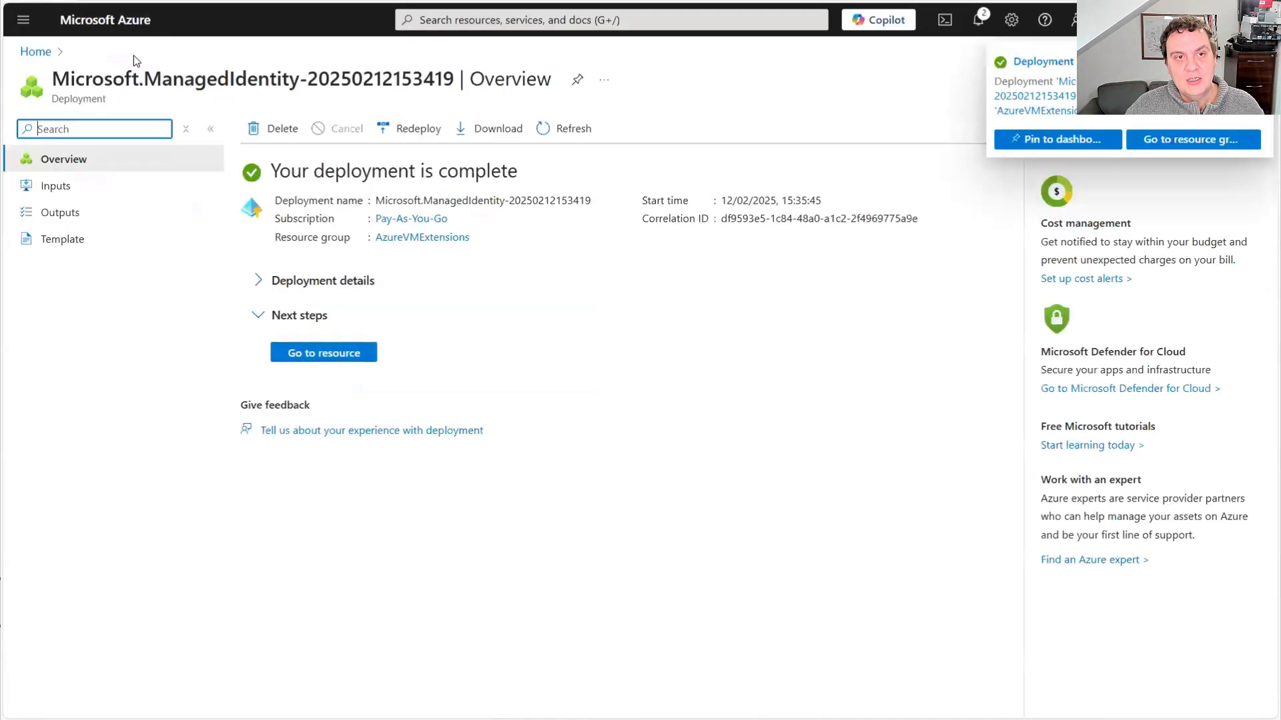
left_click(110, 20)
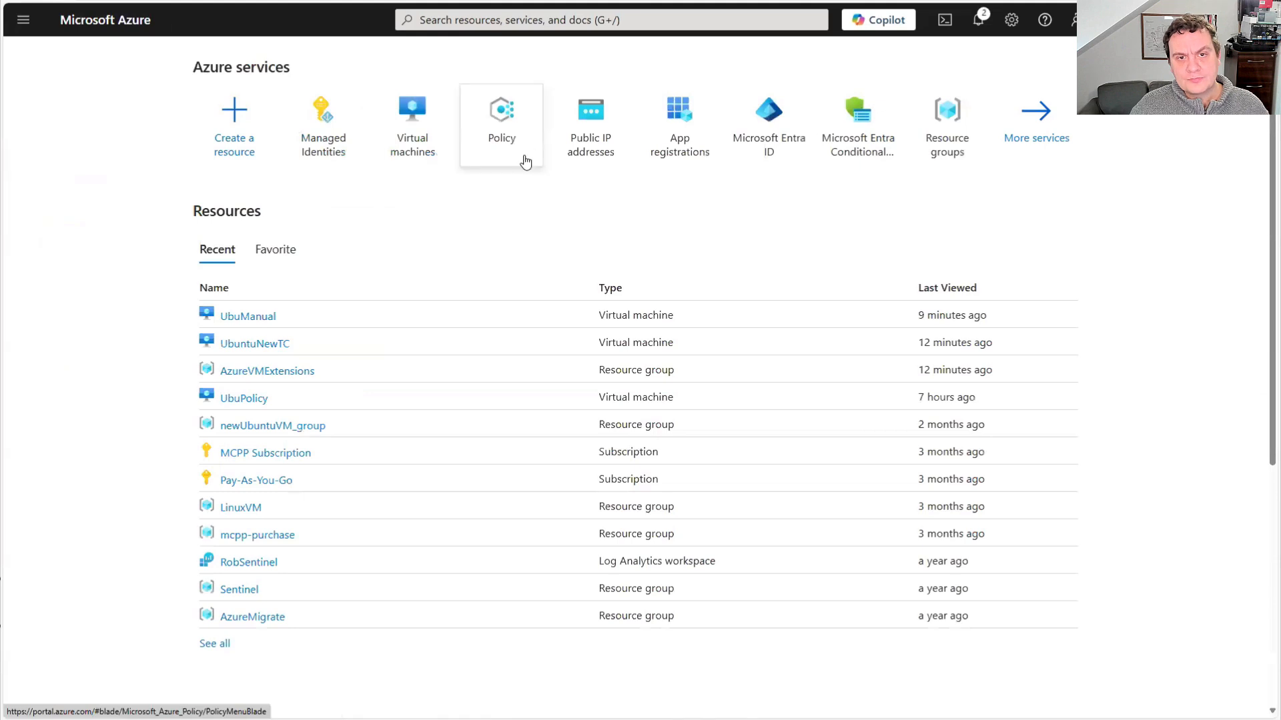
left_click(954, 113)
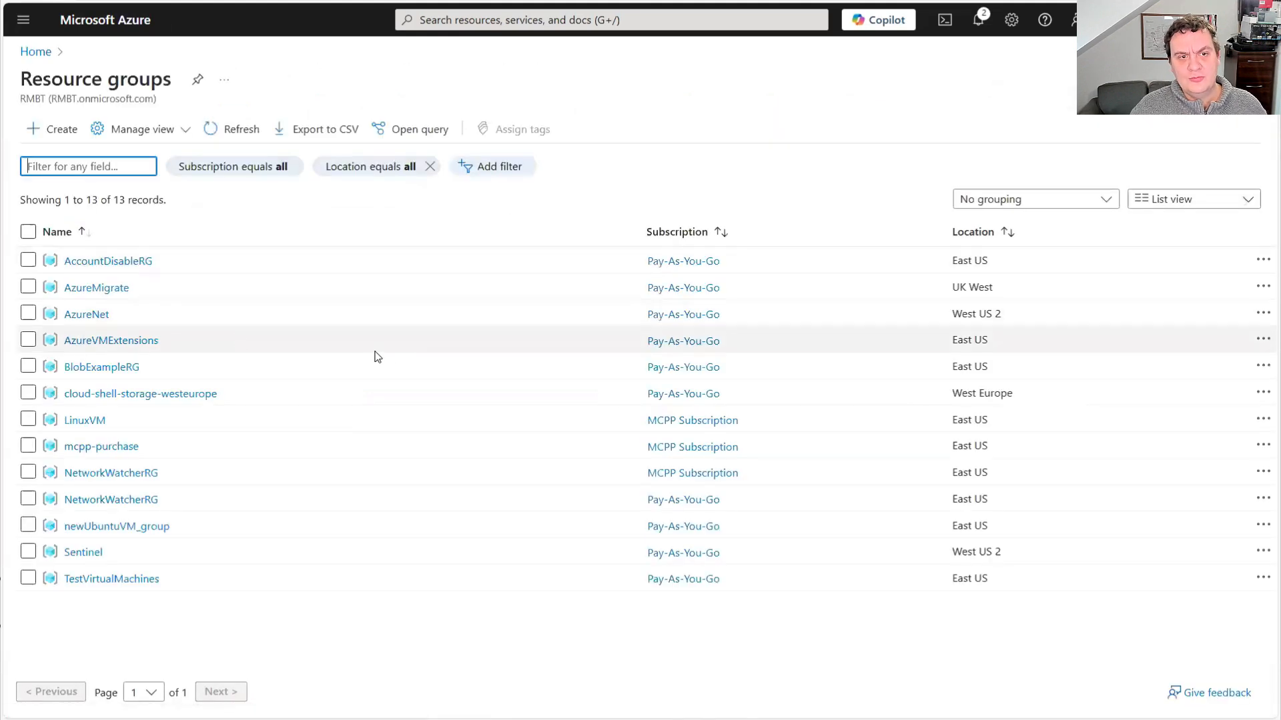
left_click(89, 341)
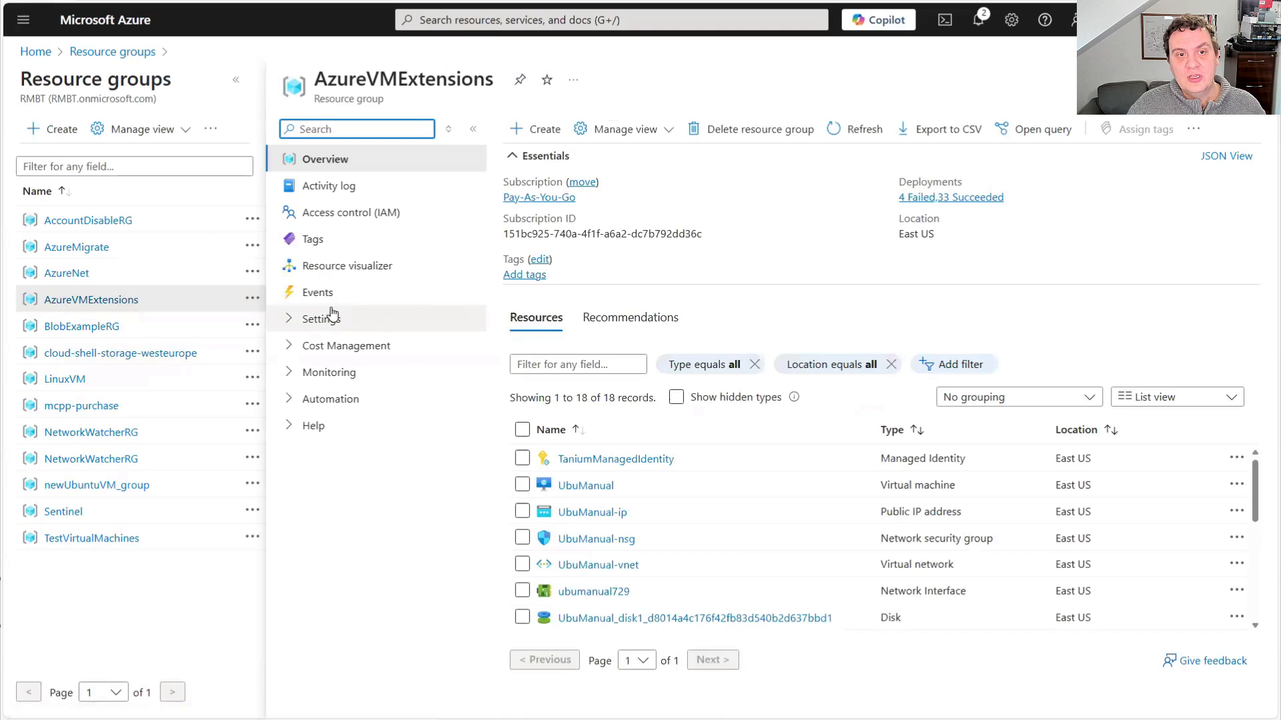
left_click(352, 218)
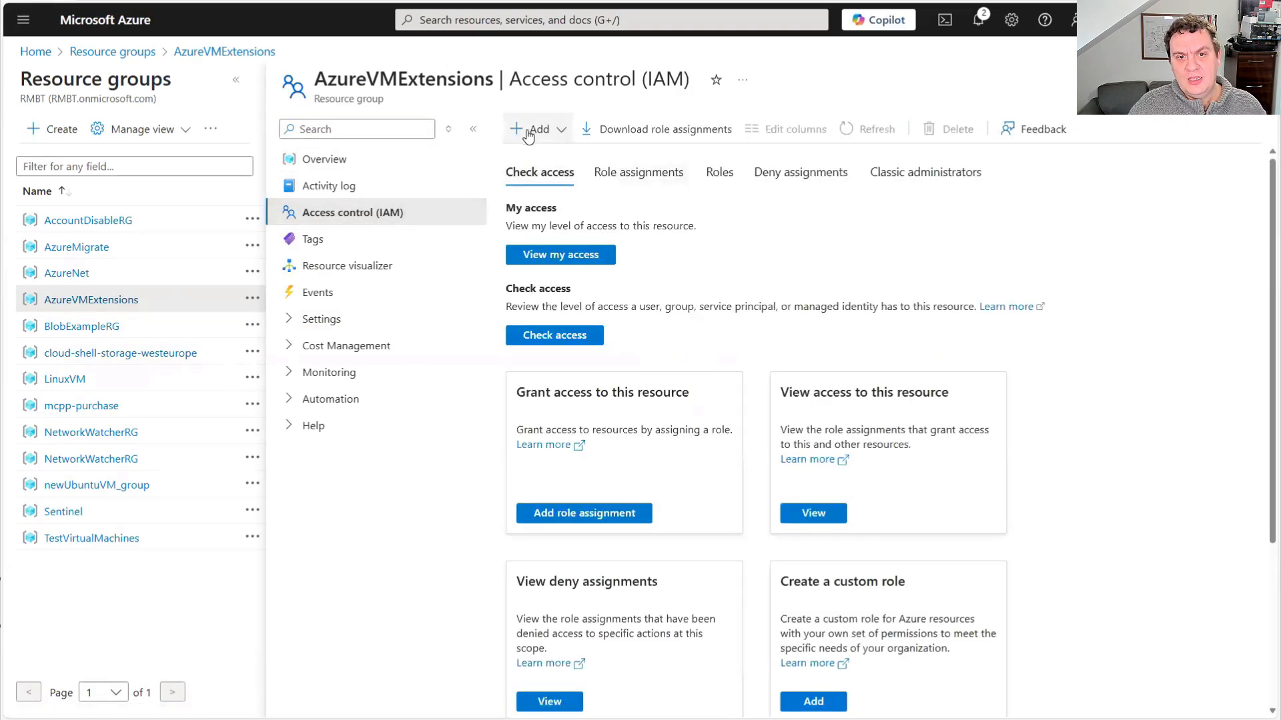
Read the documentation's role assignment instructions and start adding a role assignment to the AzureVMExtensions resource group
key("ctrl+Tab")
scroll(610, 409, "down", 7)
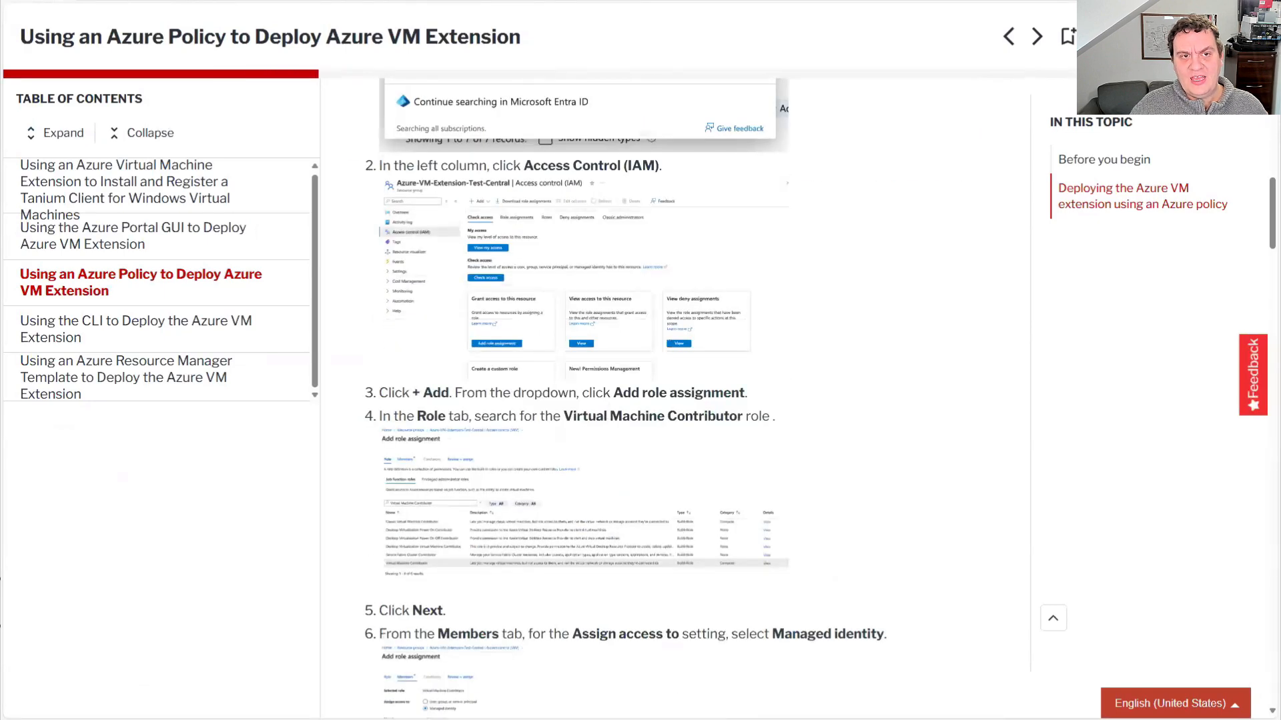
key("ctrl+shift+Tab")
left_click(540, 133)
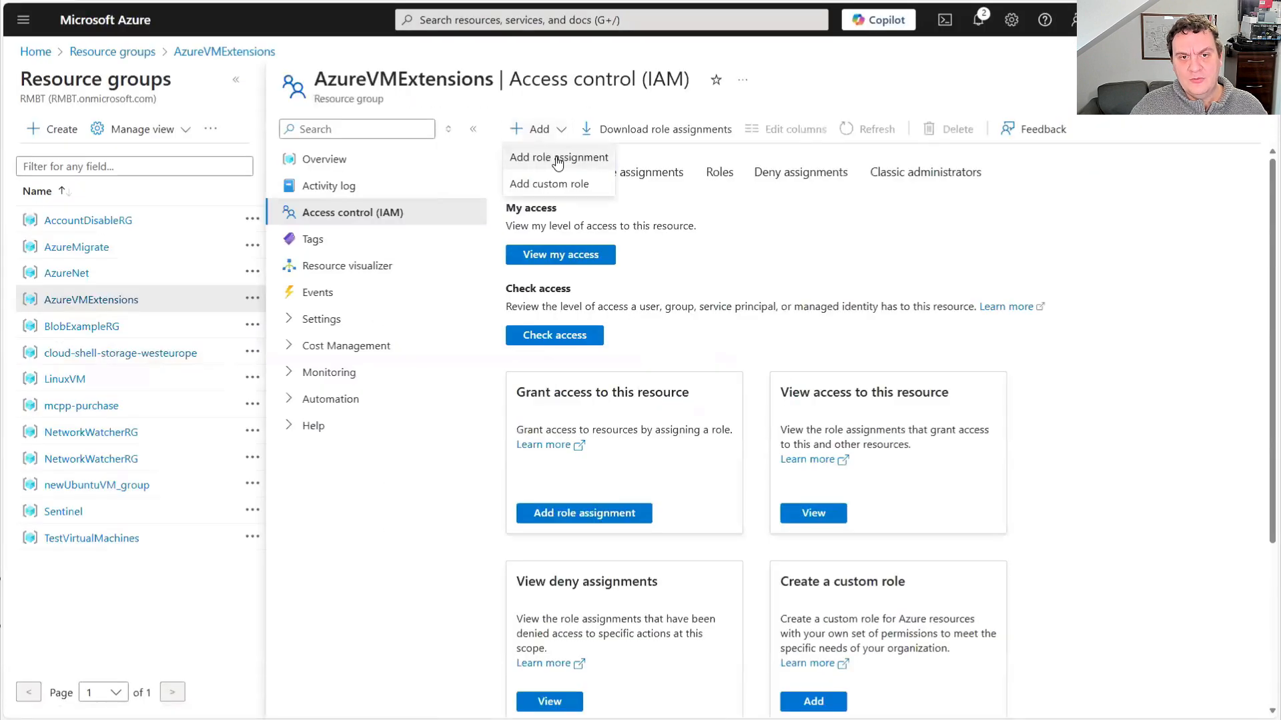
left_click(557, 164)
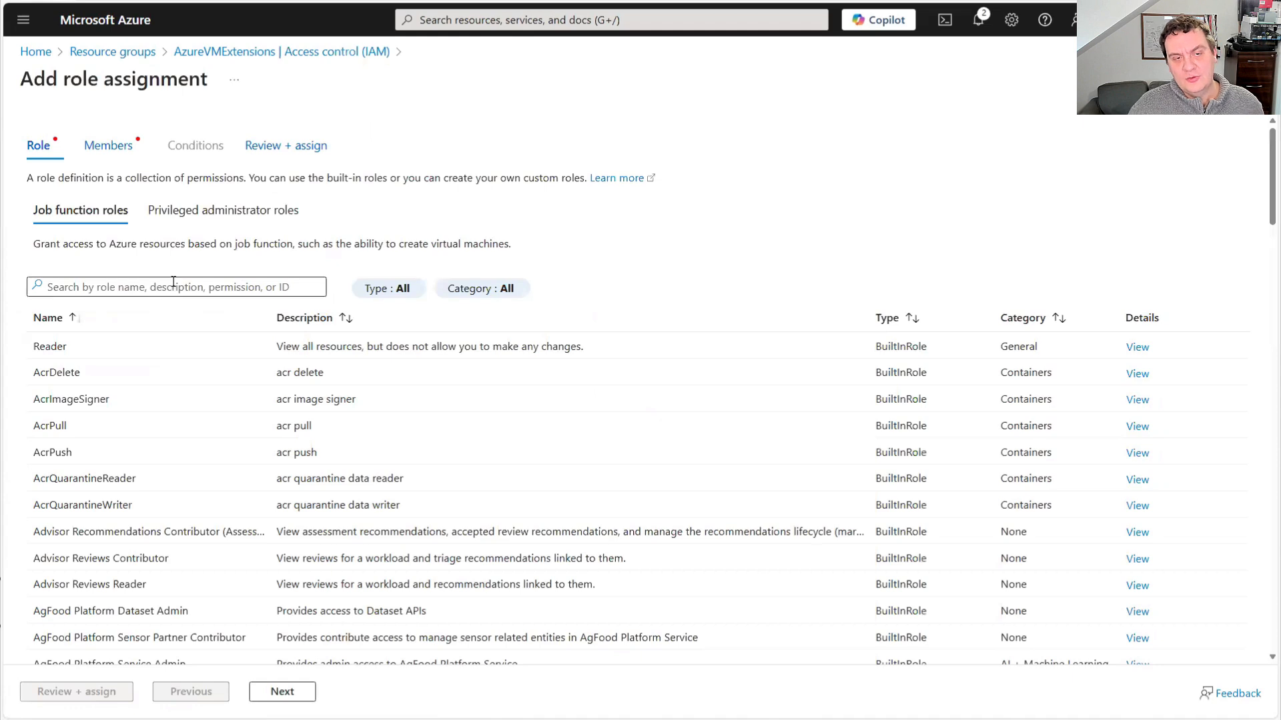
Copy the role name Virtual Machine Contributor from the documentation, search for it, select that role and continue to the members
key("ctrl+Tab")
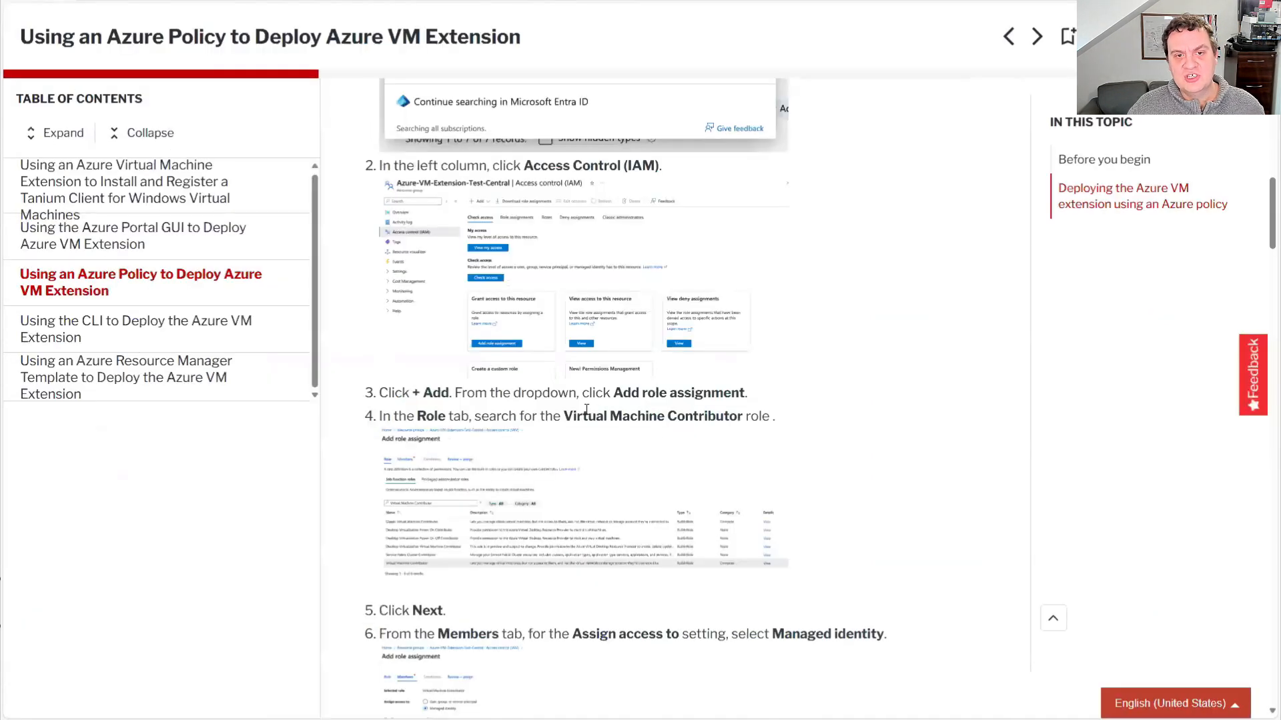
left_click_drag(565, 415, 743, 421)
key("ctrl+c")
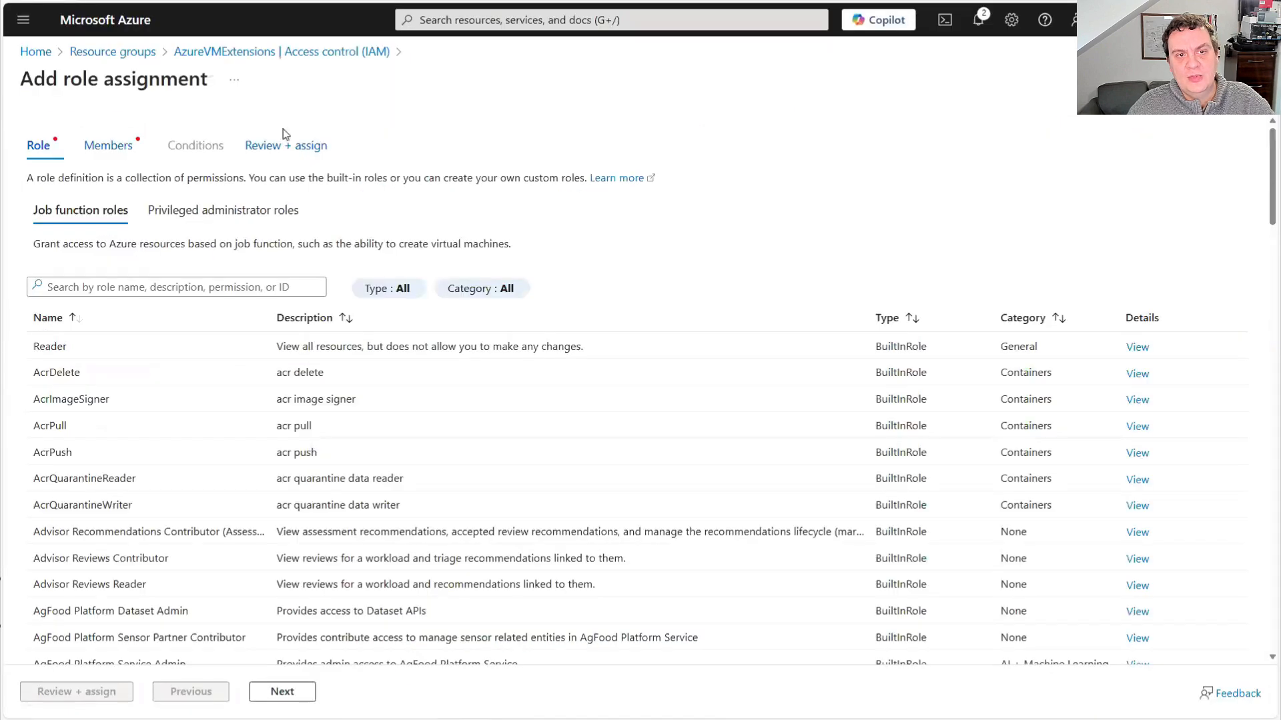
key("ctrl+Tab")
left_click(205, 279)
key("ctrl+v")
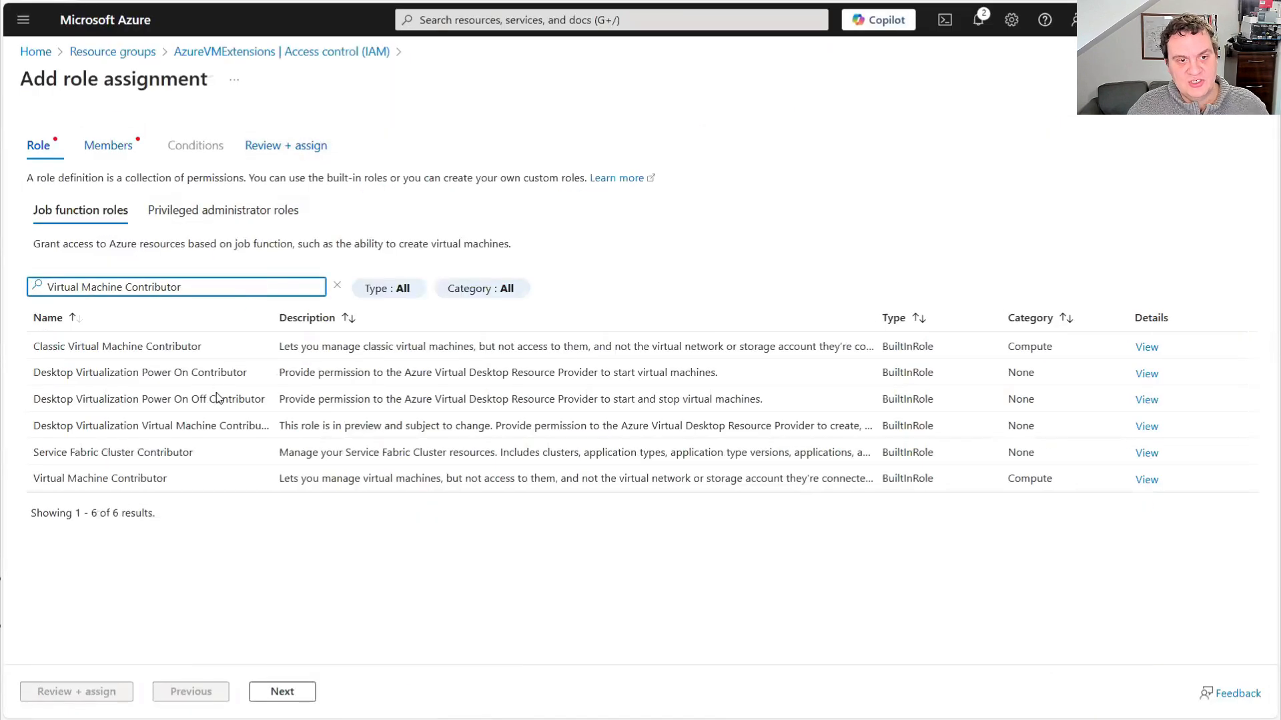
left_click(1046, 477)
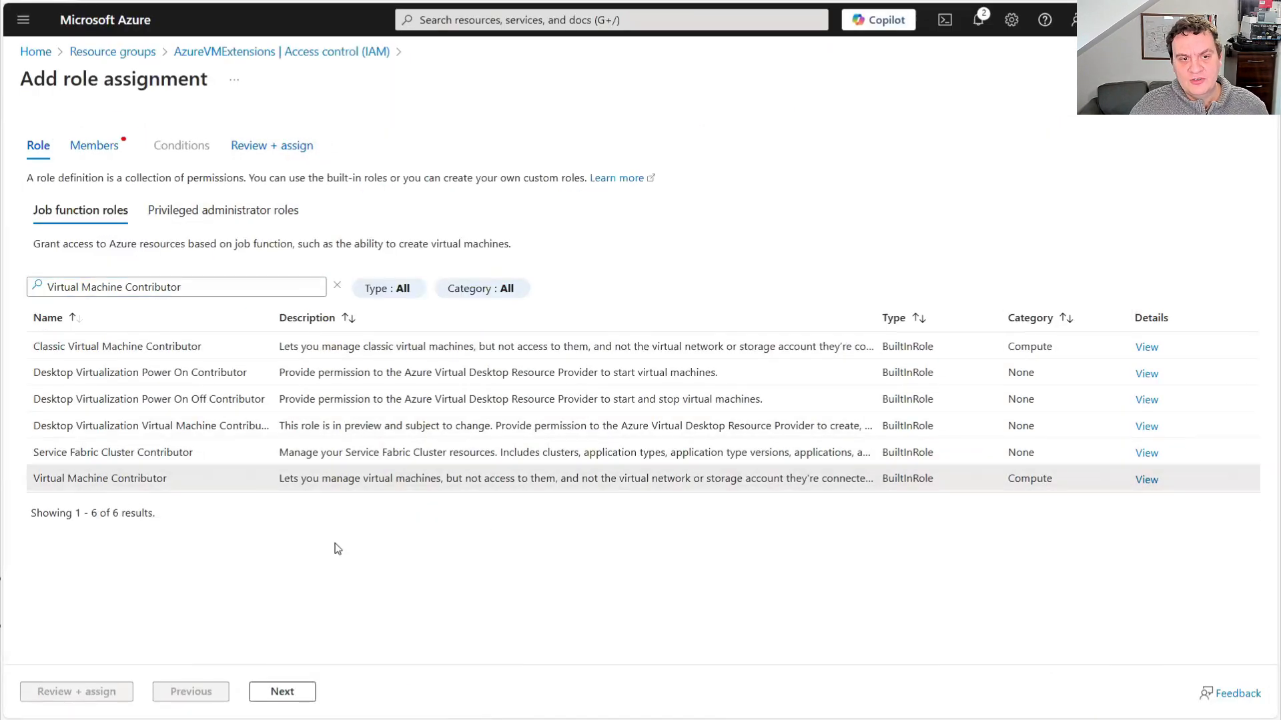
left_click(282, 694)
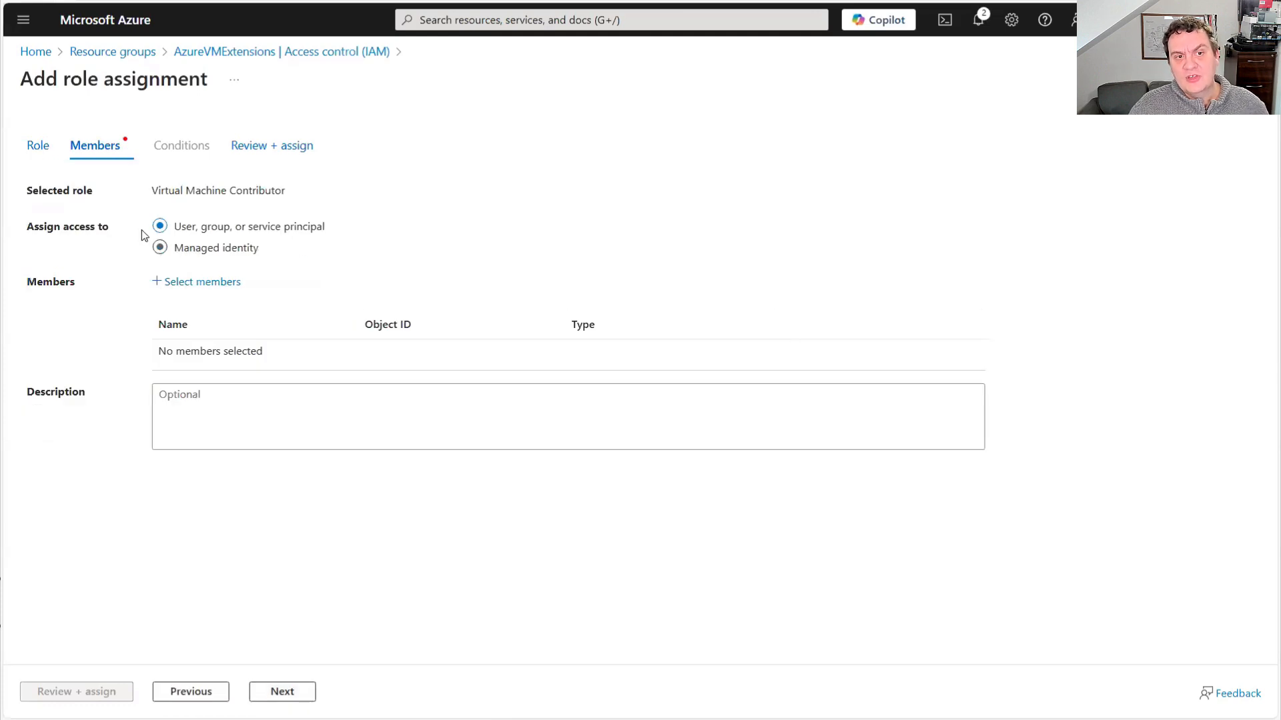
Assign access to a managed identity and add the user-assigned TaniumManagedIdentity as the role's member
left_click(200, 248)
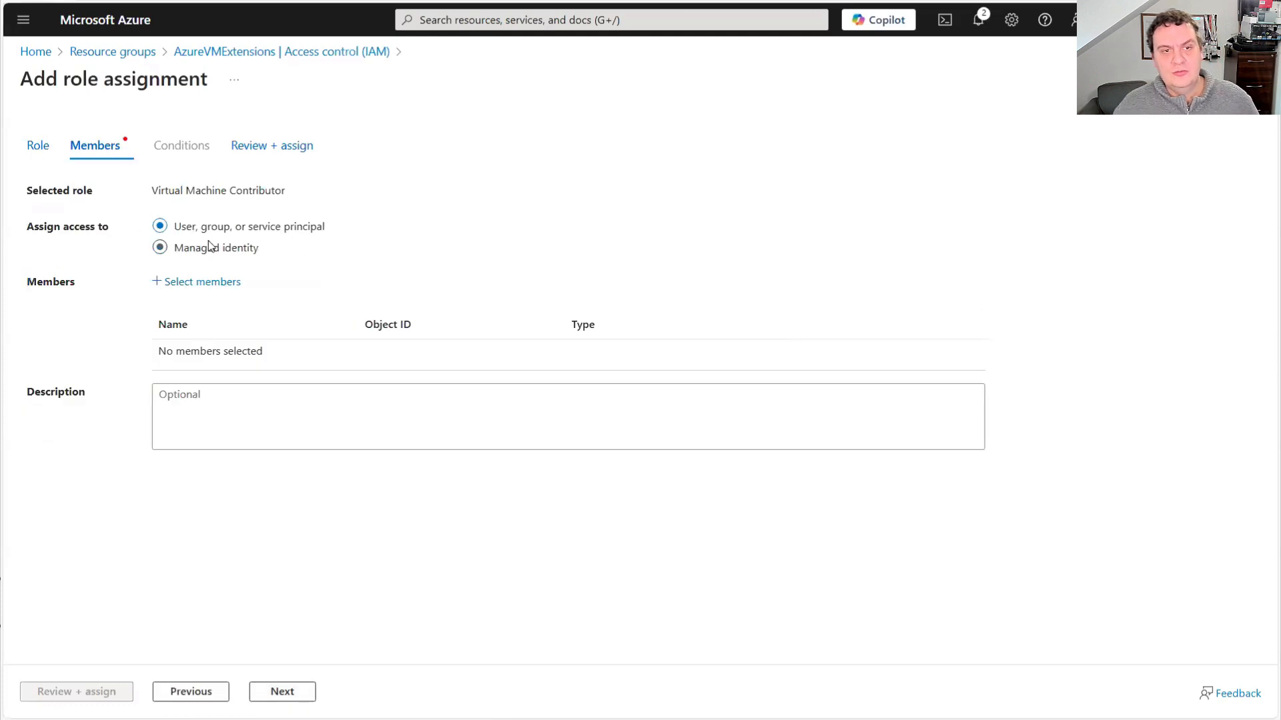
left_click(201, 283)
left_click(848, 226)
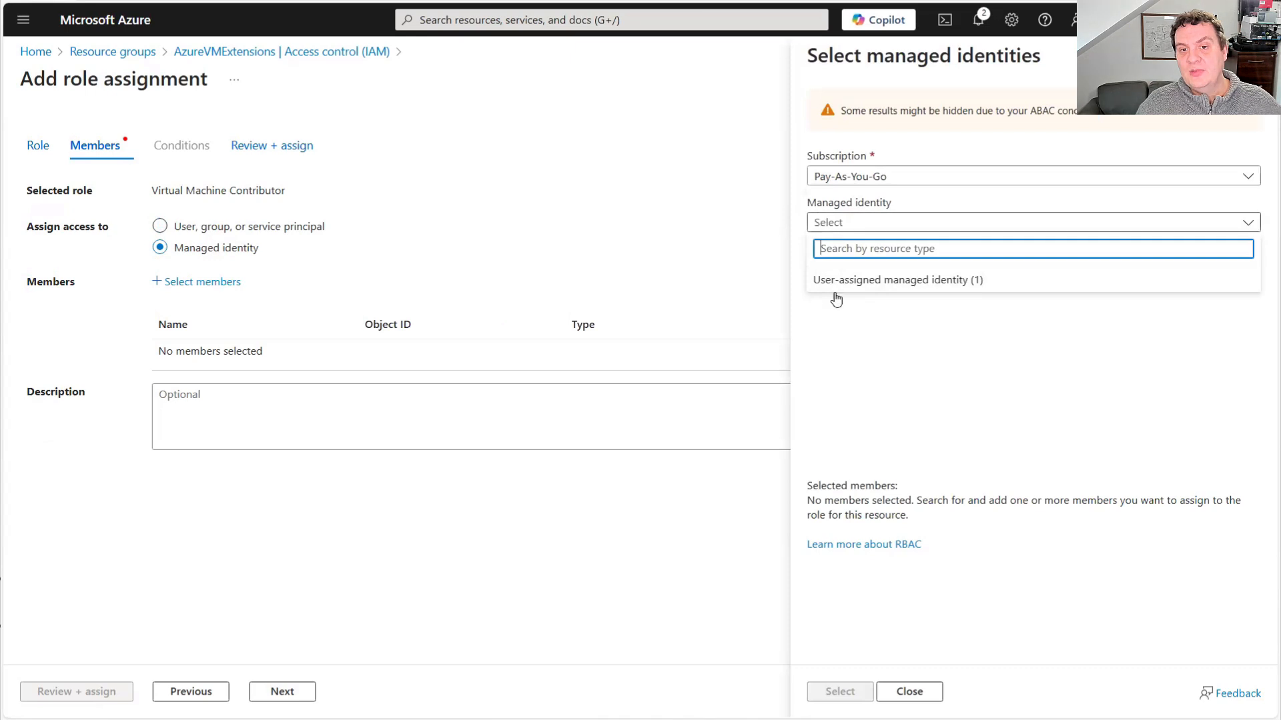
left_click(874, 282)
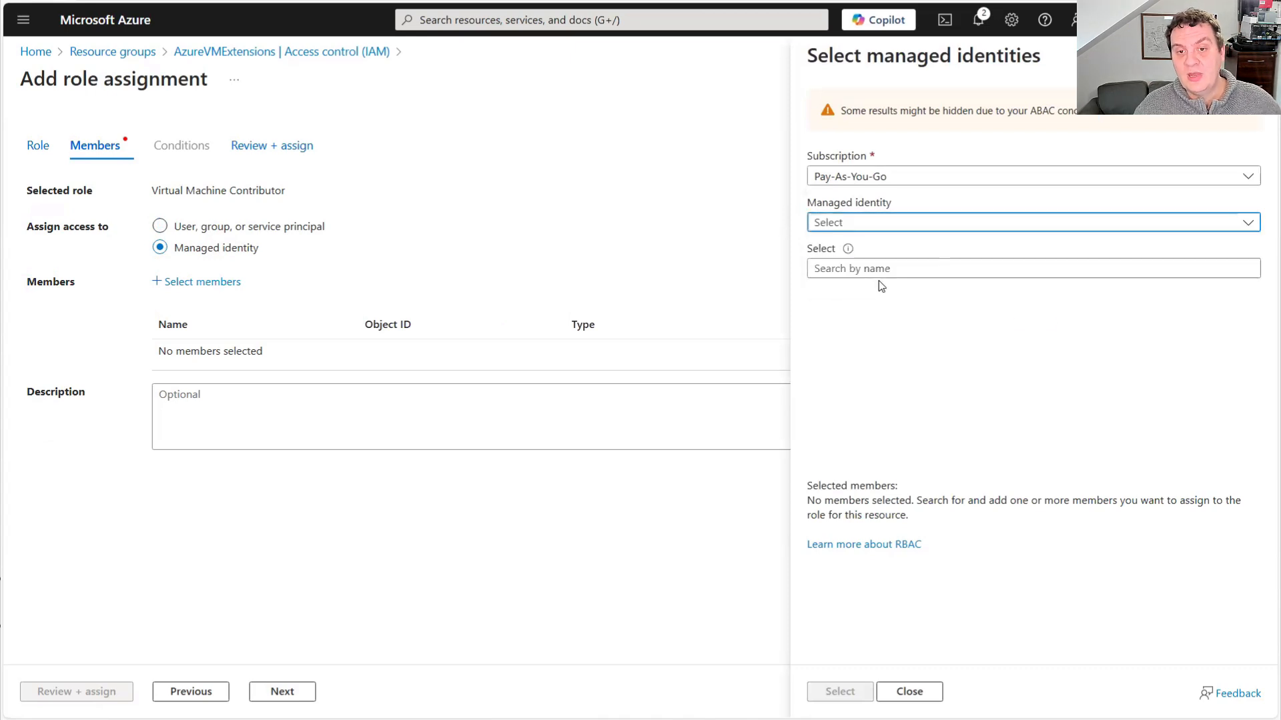
left_click(860, 312)
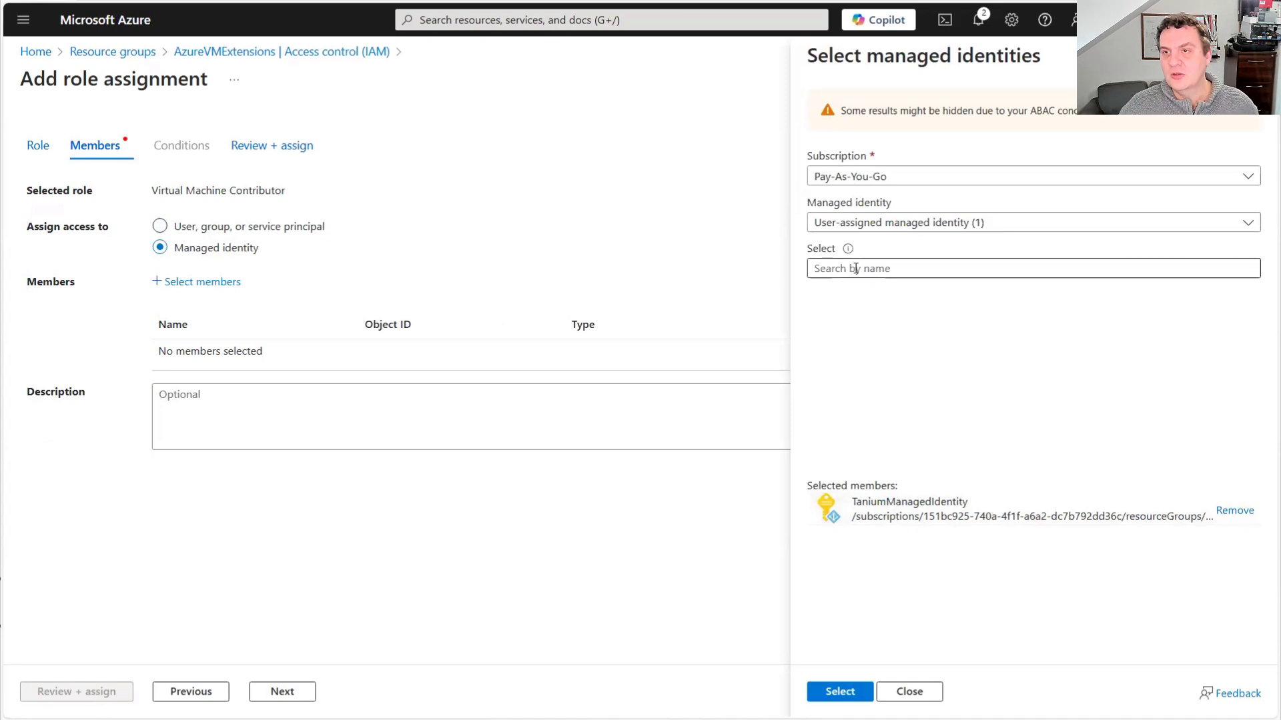
left_click(840, 694)
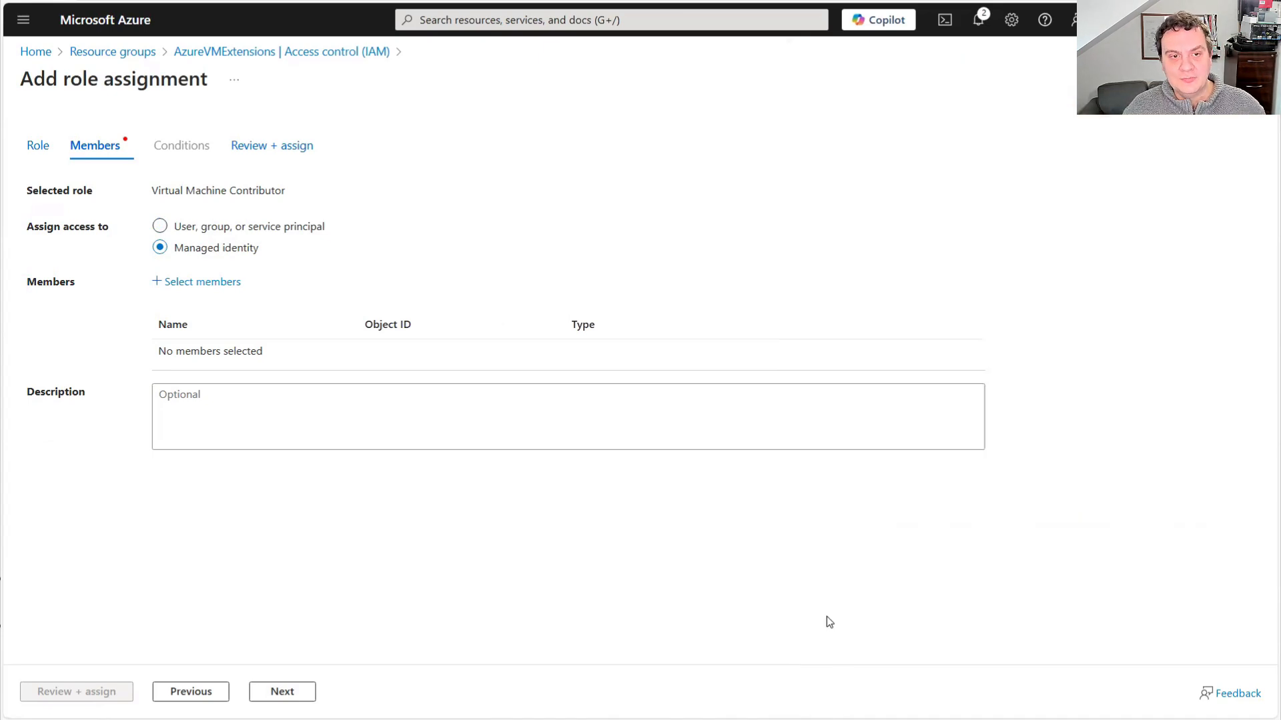
Review and assign the Virtual Machine Contributor role, and close the resource group's access control page
left_click(89, 695)
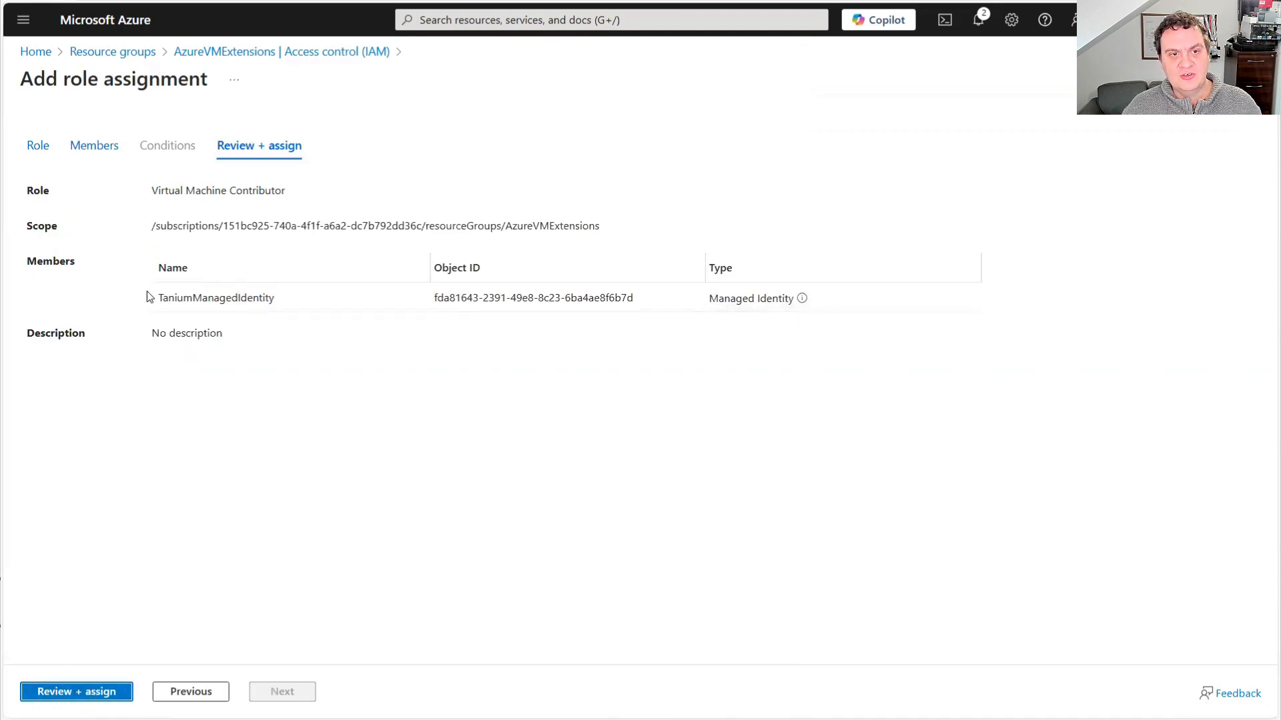
left_click(127, 692)
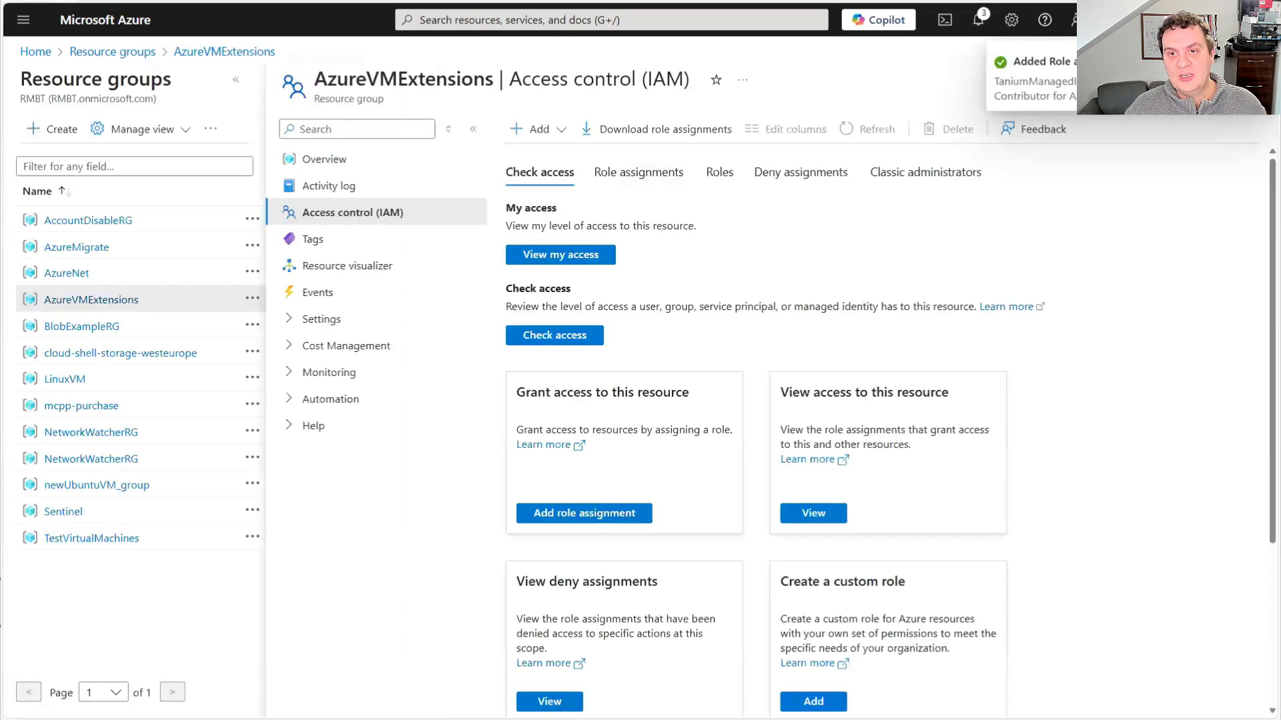
left_click(1255, 80)
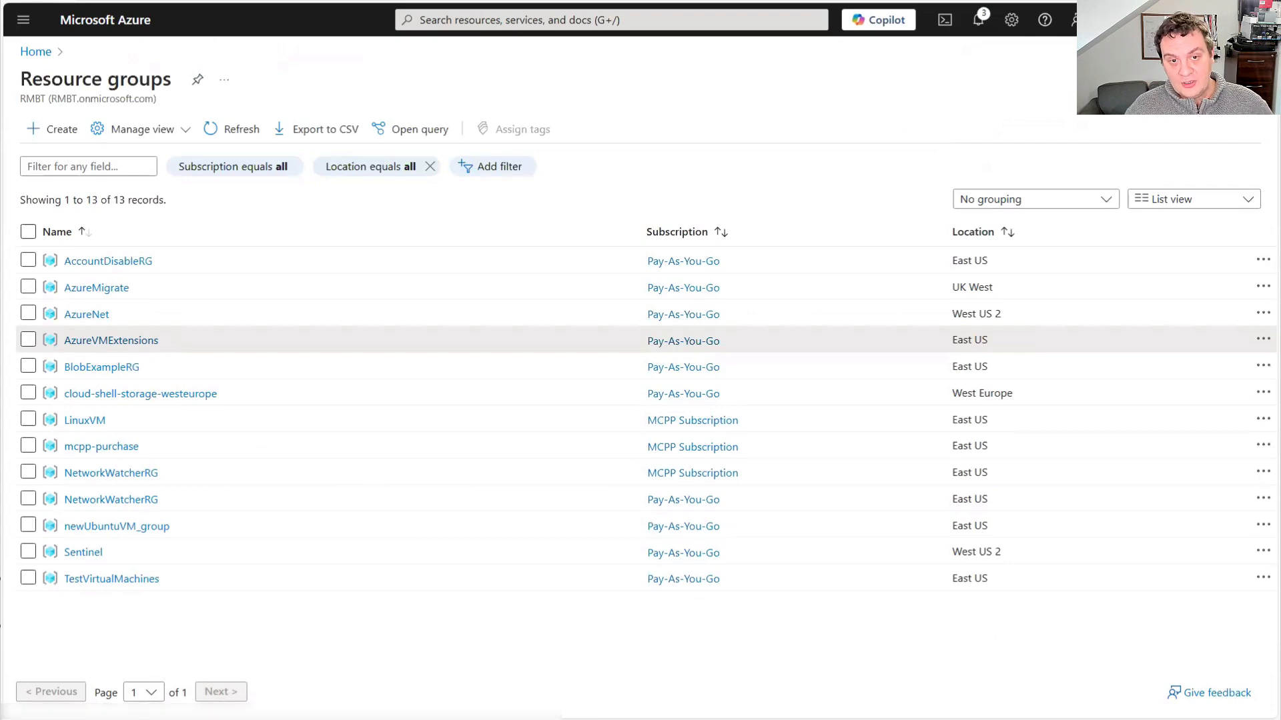
Read the documentation's section on creating the Azure Policy, and open the policy definitions list in the Azure portal
key("ctrl+Tab")
scroll(587, 388, "down", 7)
scroll(598, 391, "down", 6)
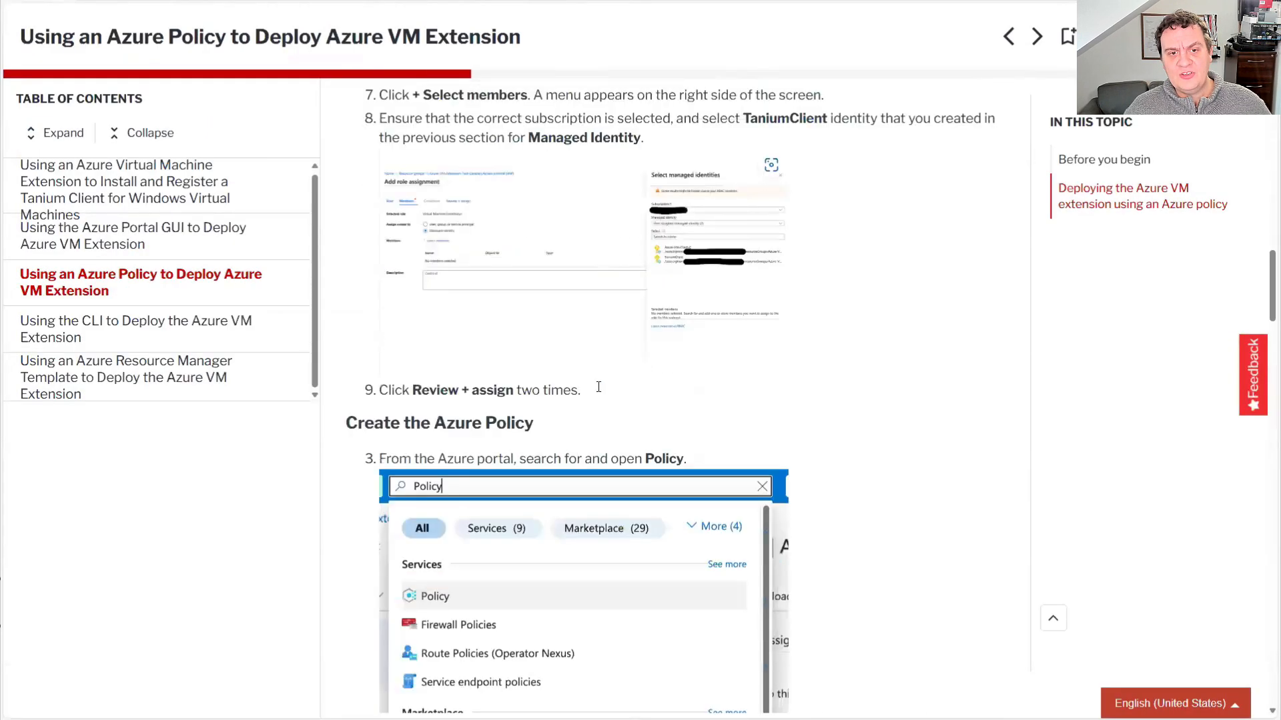
scroll(471, 233, "down", 3)
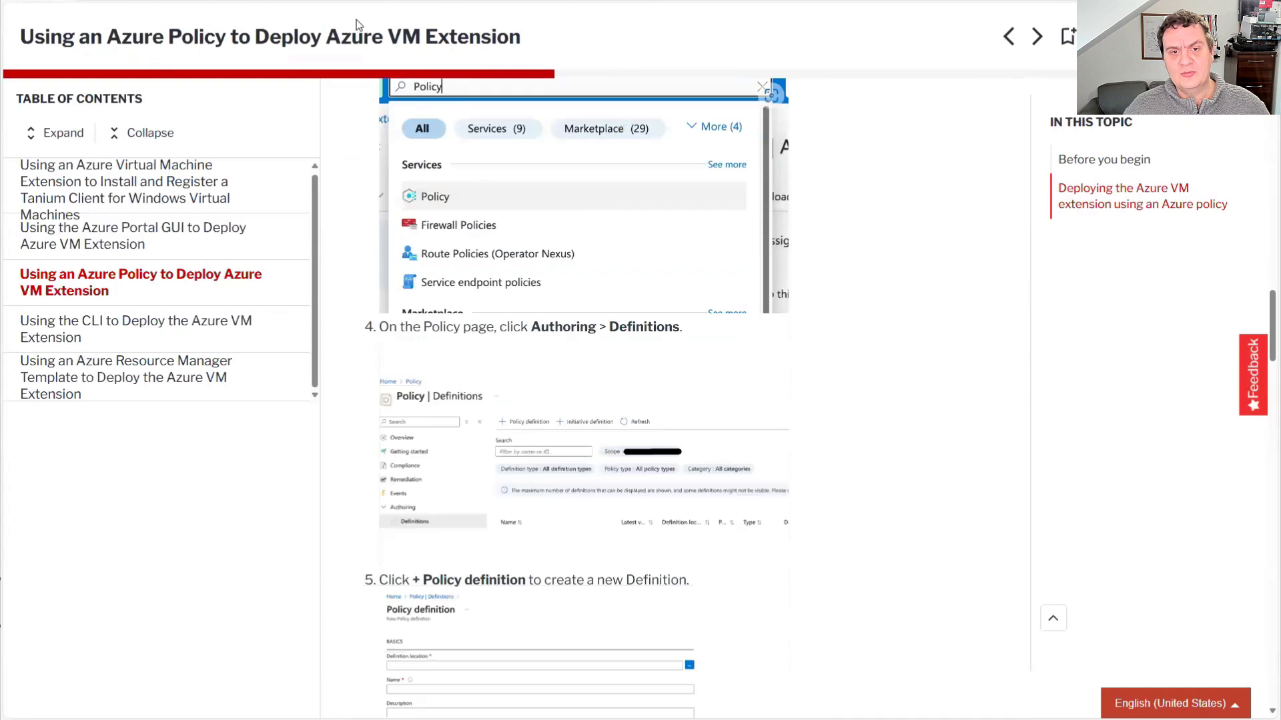
key("ctrl+Tab")
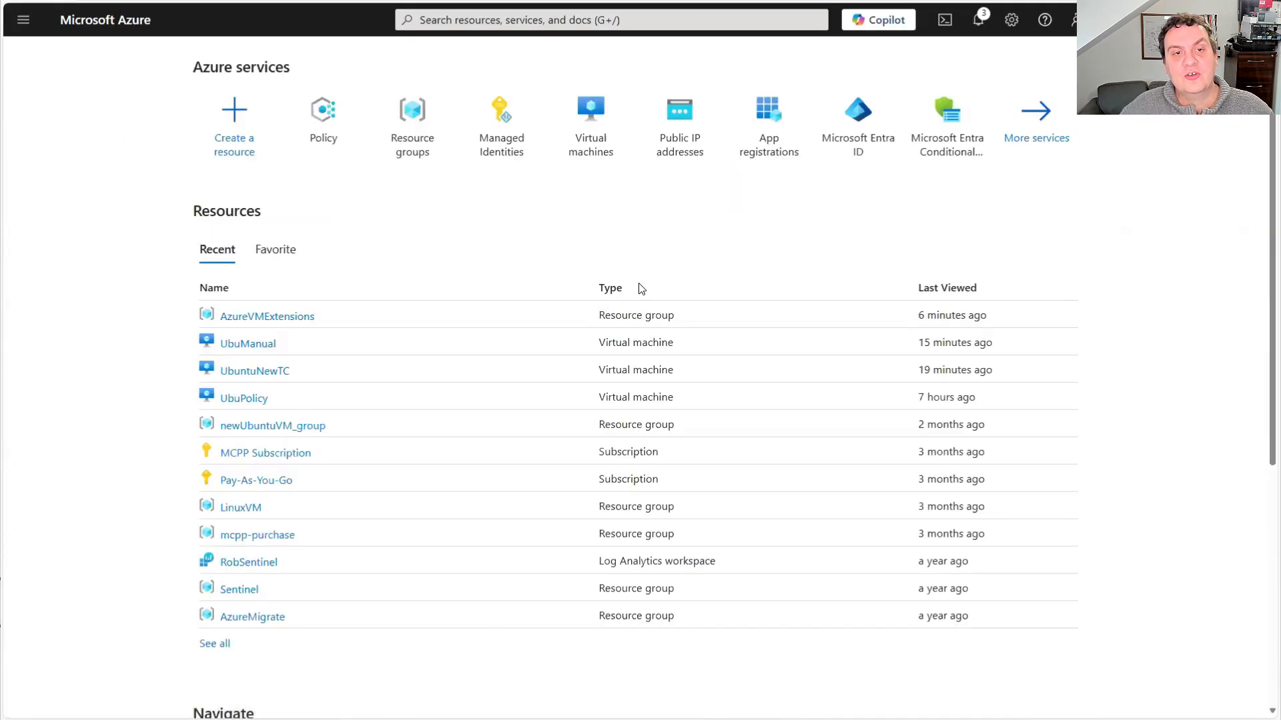
left_click(323, 116)
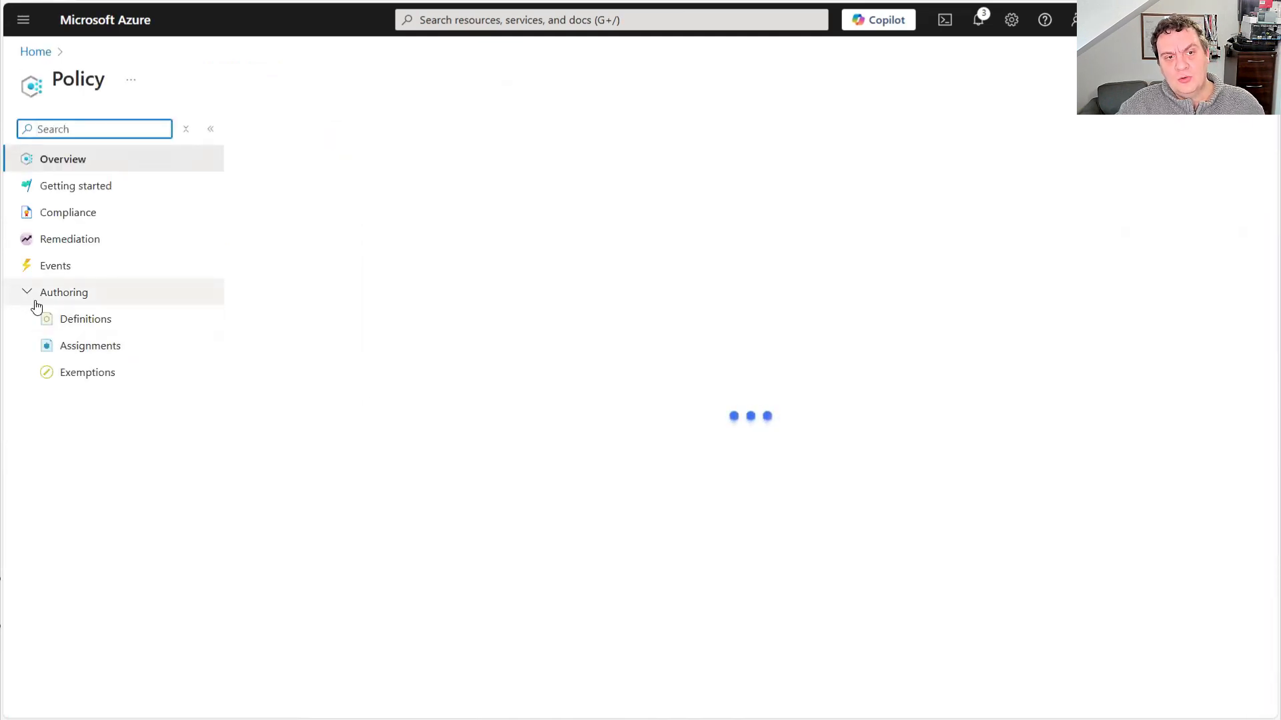
left_click(67, 325)
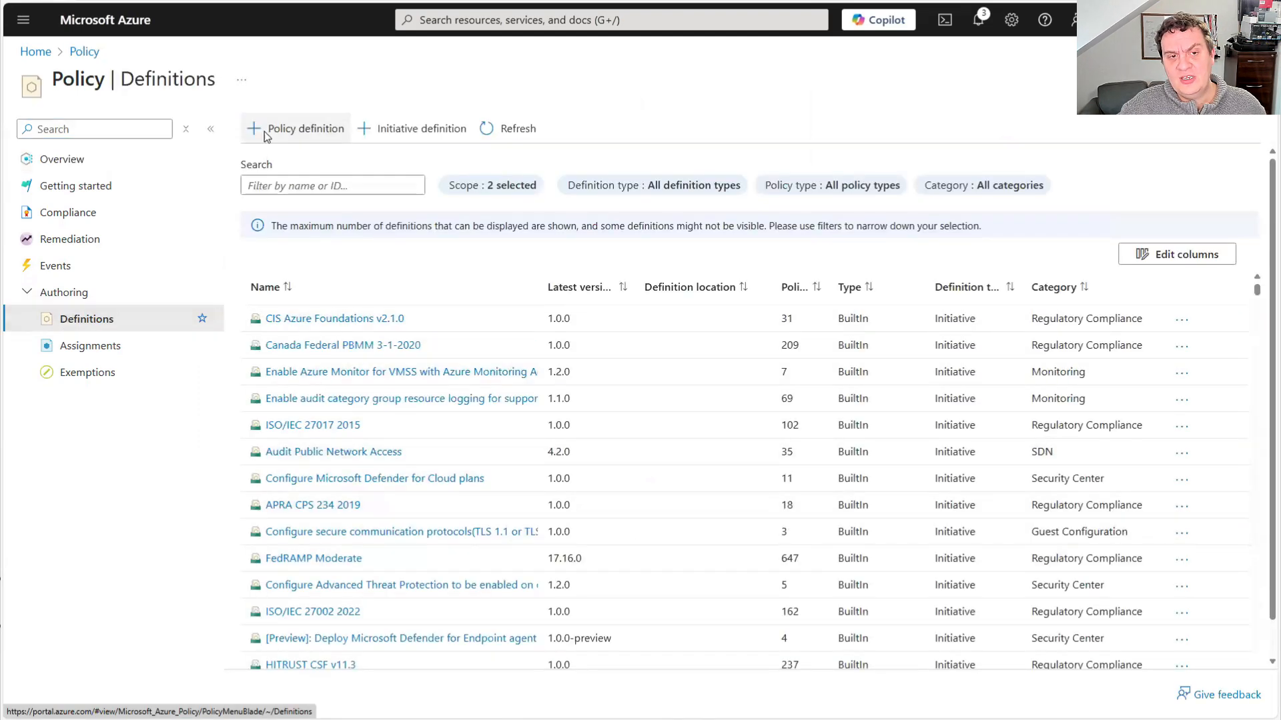
Start a new policy definition and set its location to the Pay-As-You-Go subscription
left_click(278, 132)
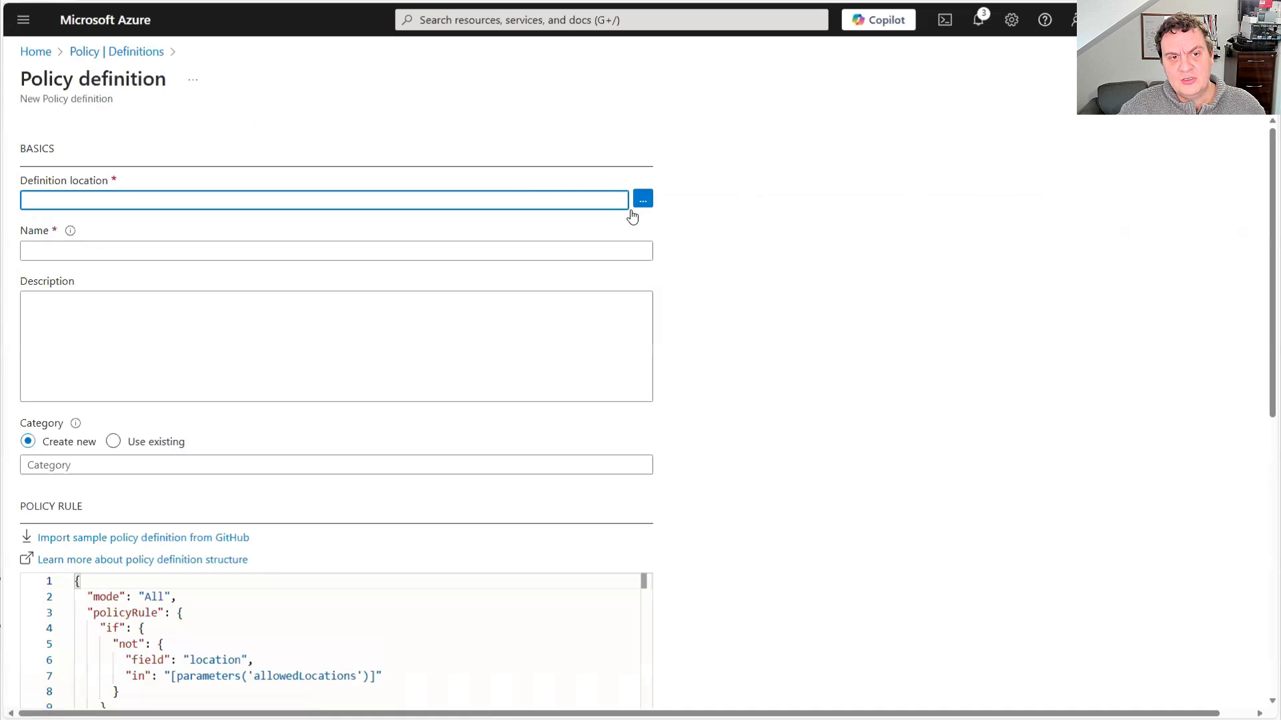
left_click(642, 199)
left_click(867, 150)
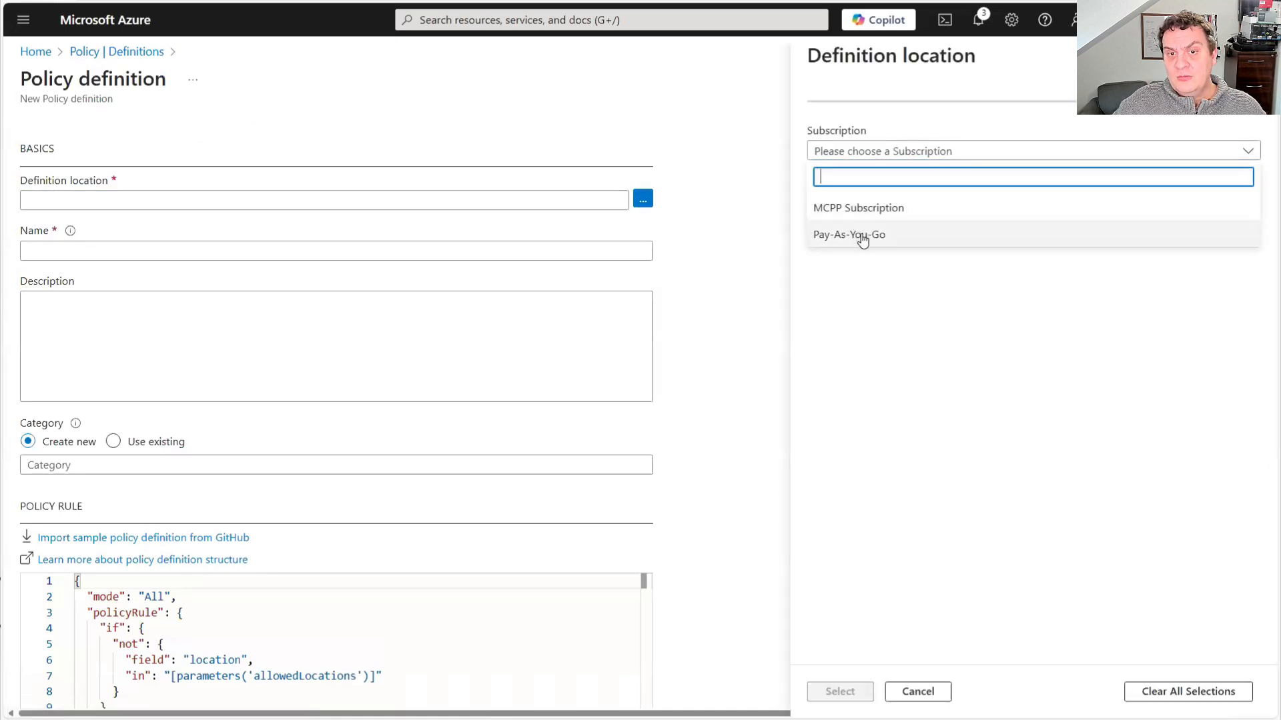
left_click(862, 235)
left_click(839, 691)
Name the policy definition Tanium Ubuntu
left_click(48, 249)
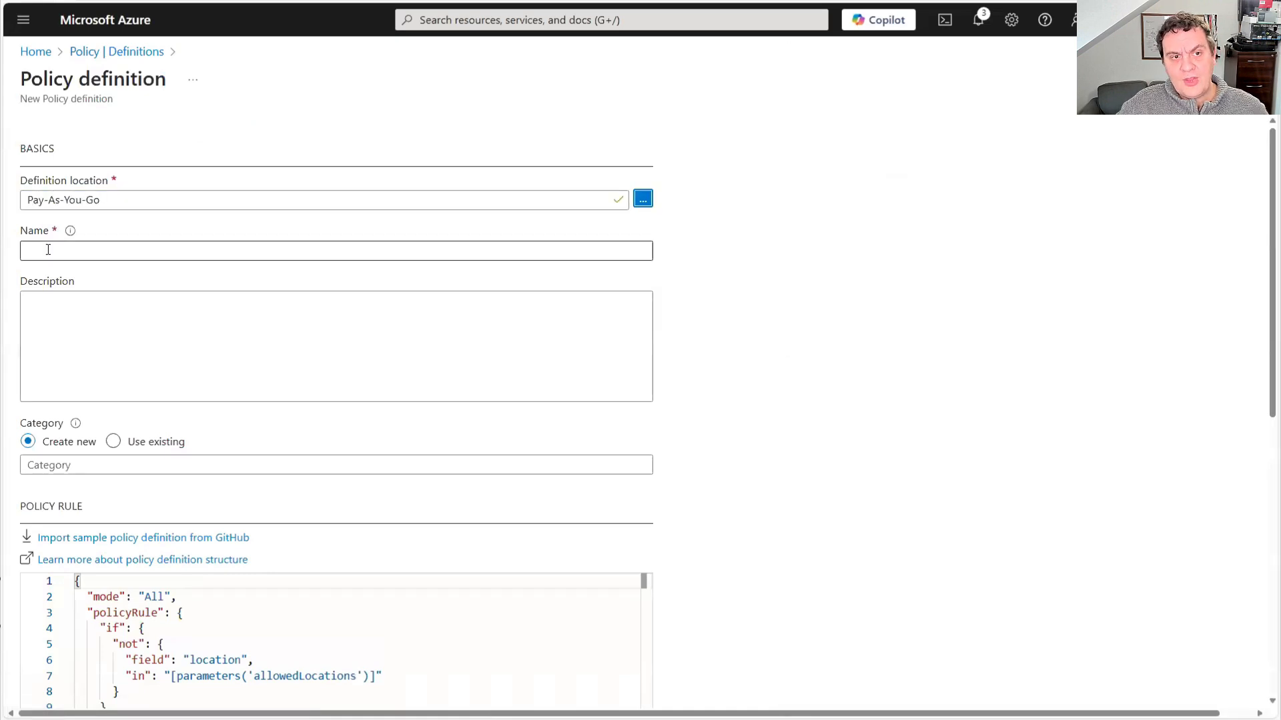
type("Tnaiu")
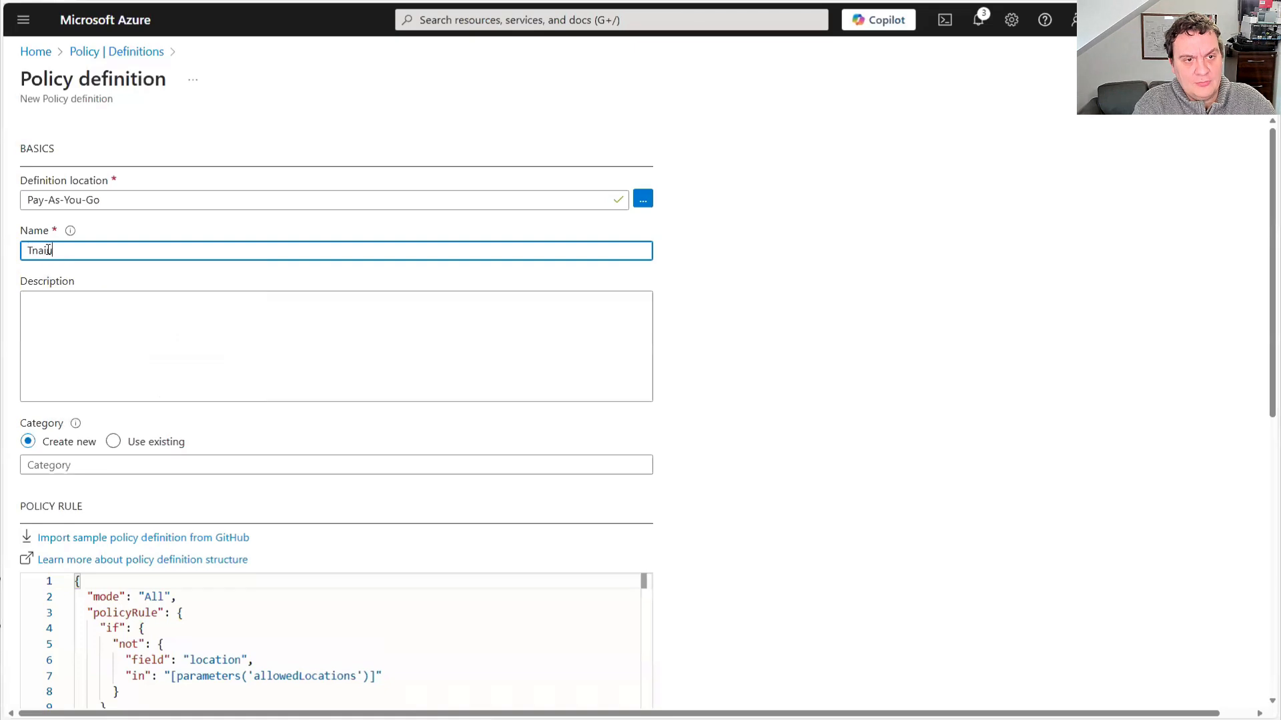
key("BackSpace")
key("BackSpace")
key("BackSpace")
type("anium Ubuntu")
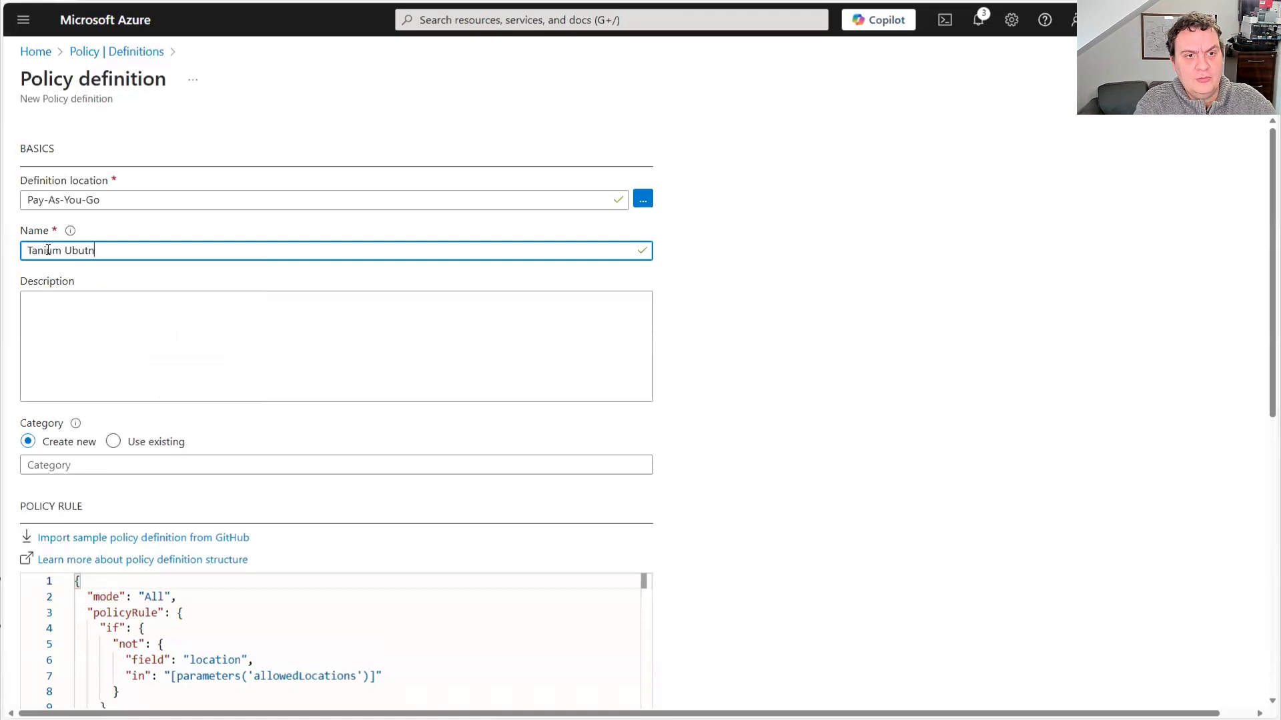
Assign the policy definition to the existing category Tanium
left_click(154, 385)
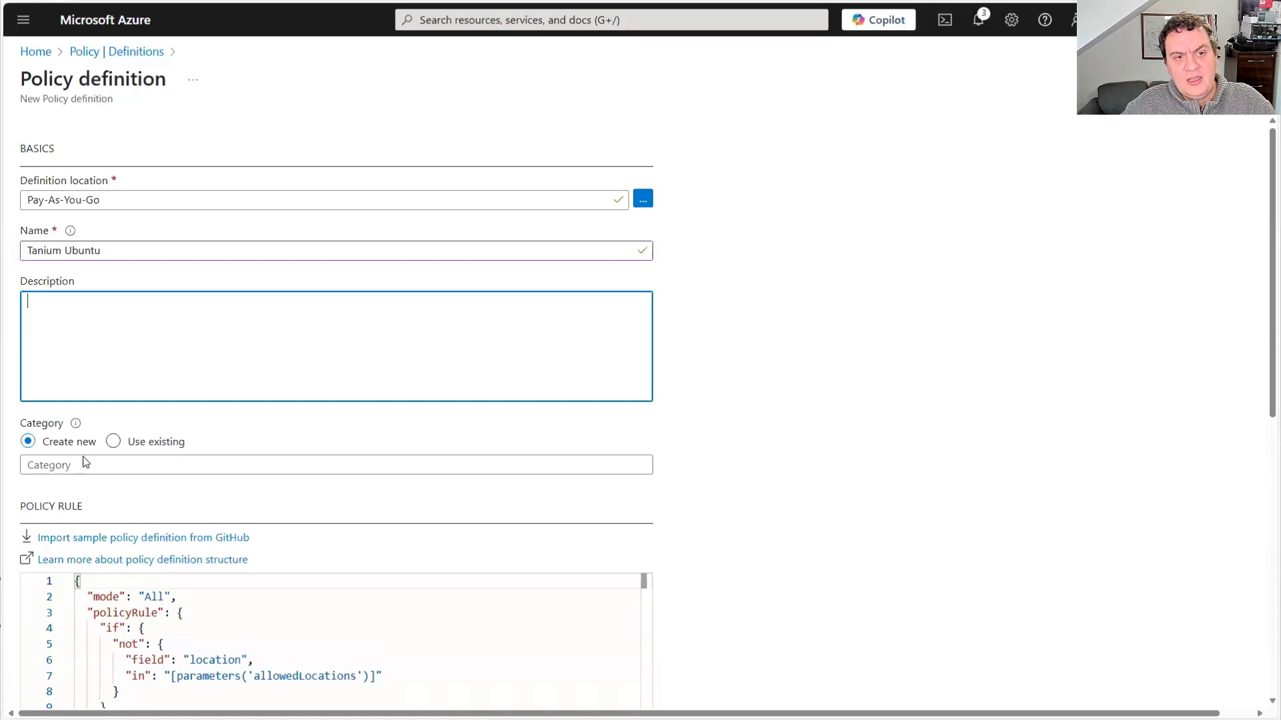
left_click(115, 443)
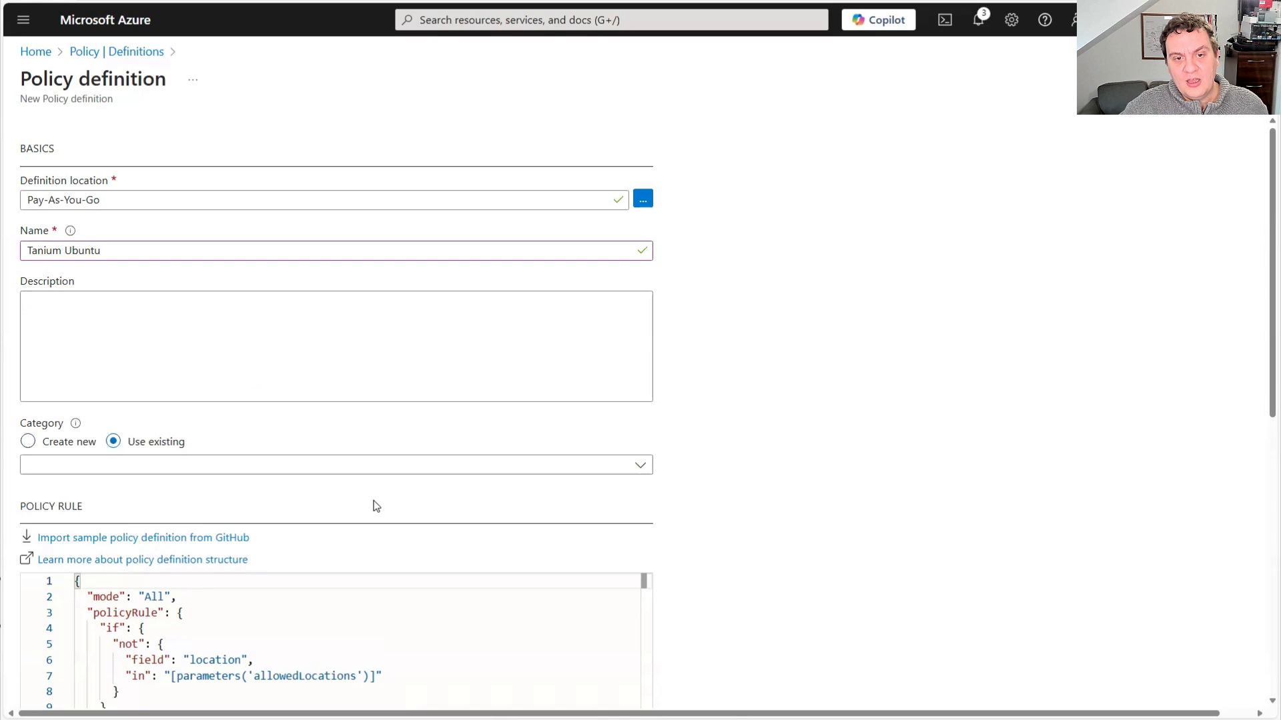
left_click(636, 465)
left_click_drag(515, 160, 511, 446)
left_click(64, 332)
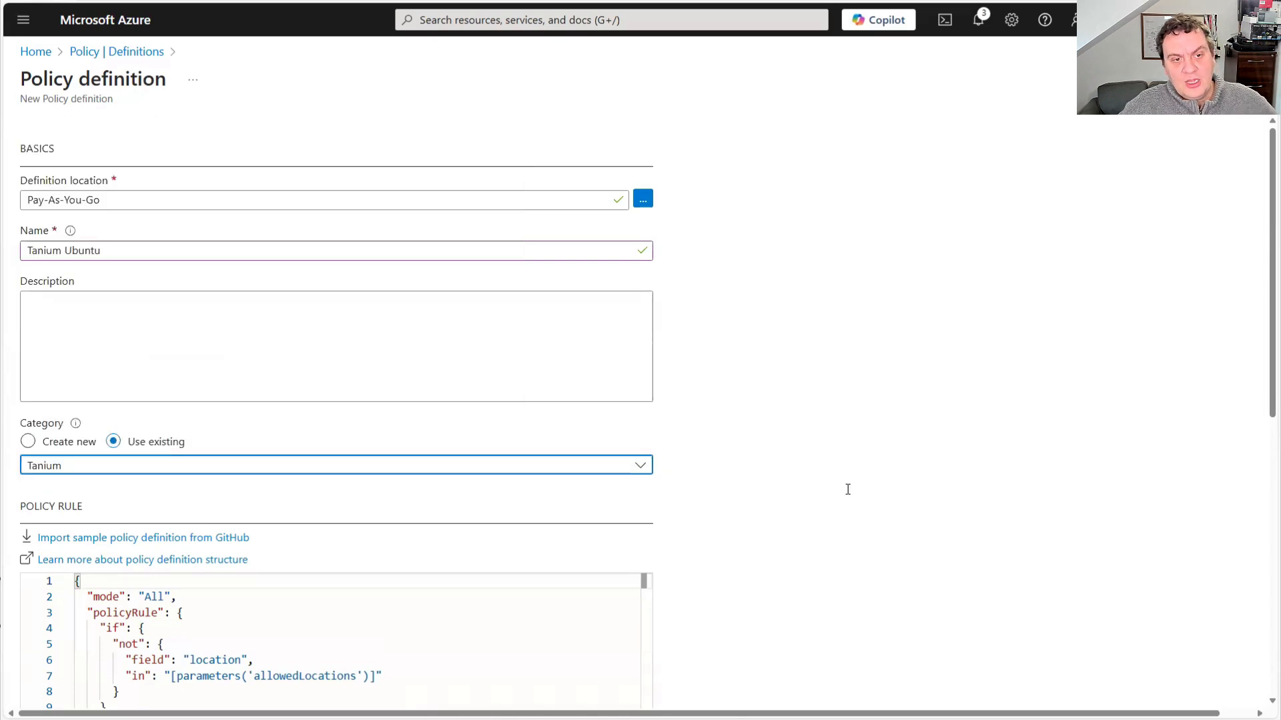
Replace the default policy rule with the copied Tanium Client Linux policy JSON
scroll(847, 488, "down", 5)
left_click(439, 526)
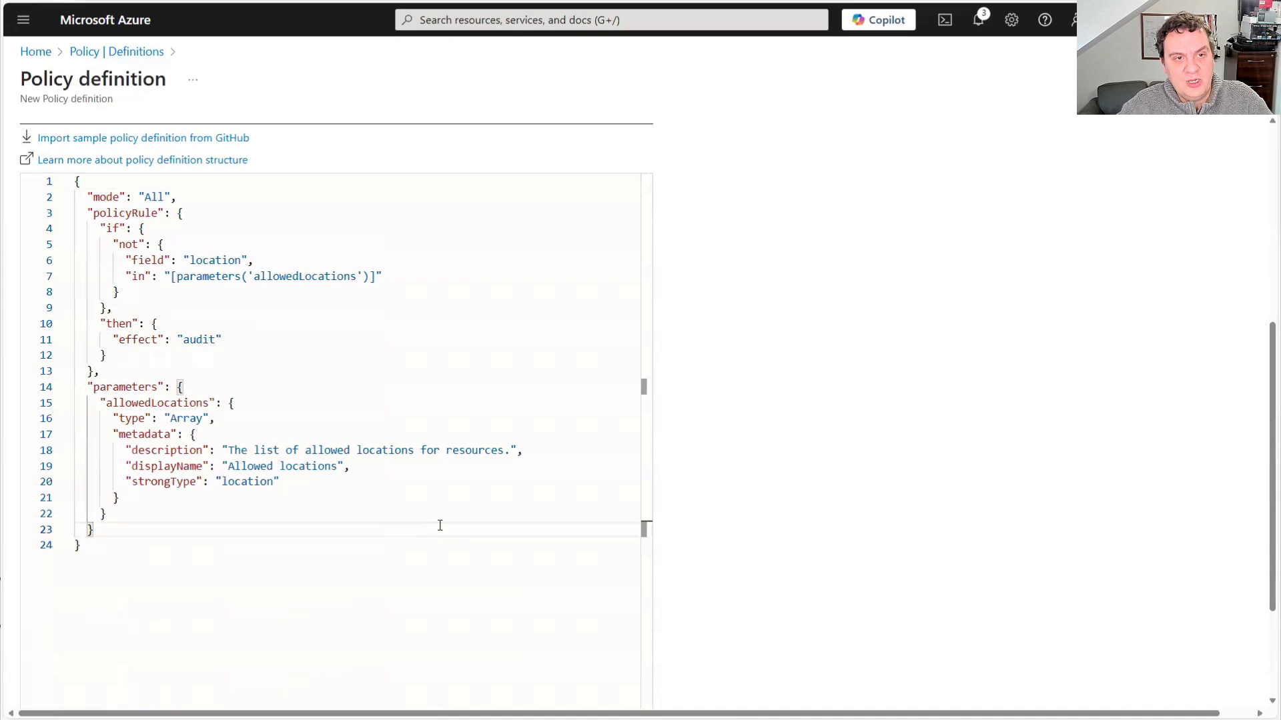
key("ctrl+a")
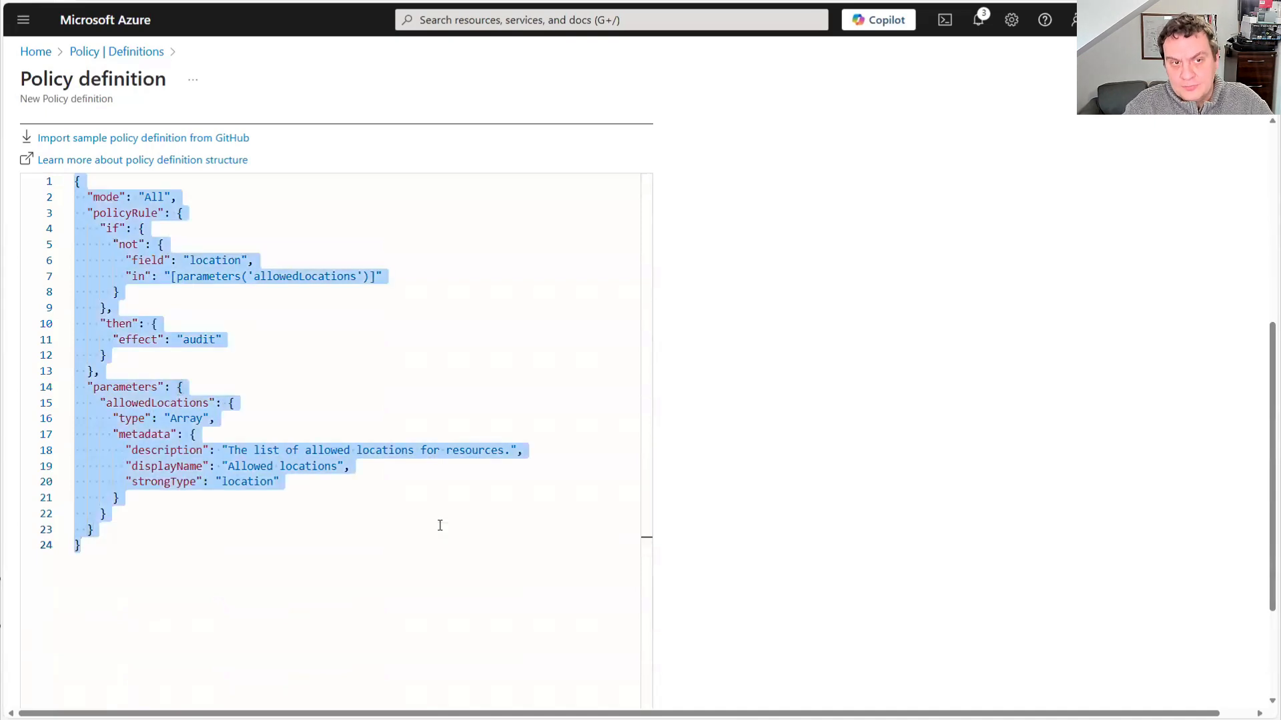
key("Delete")
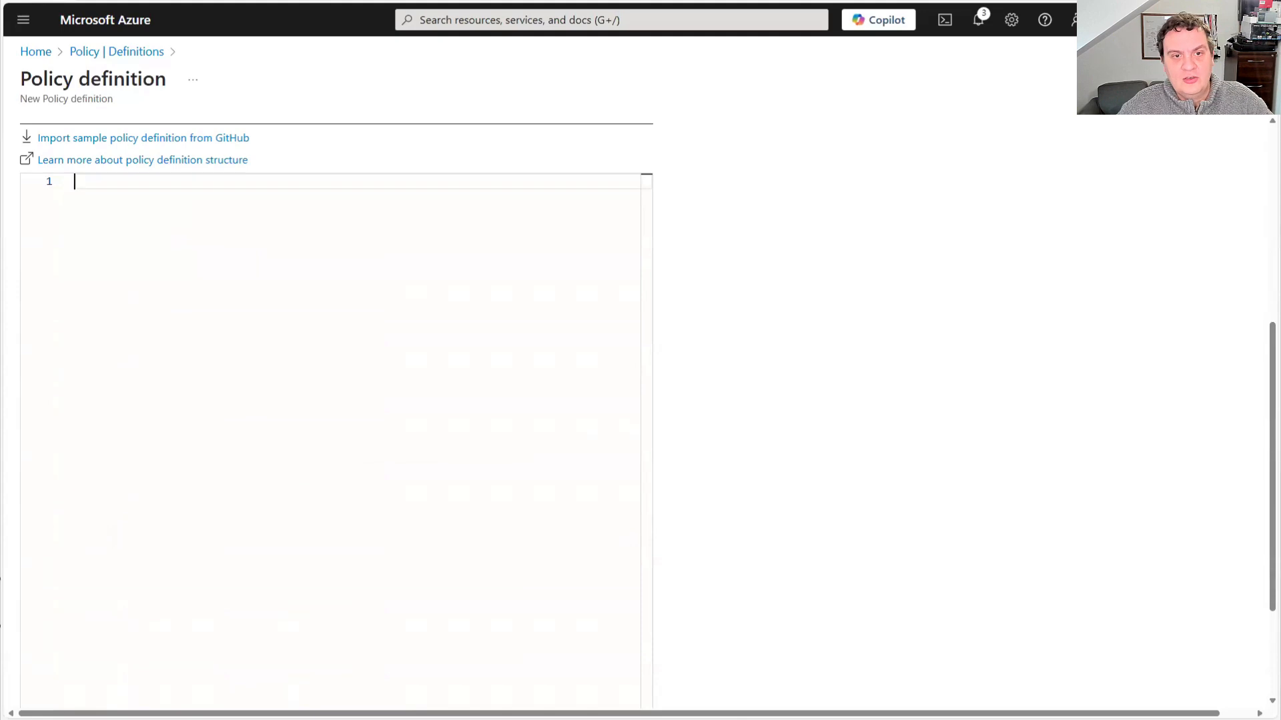
key("ctrl+v")
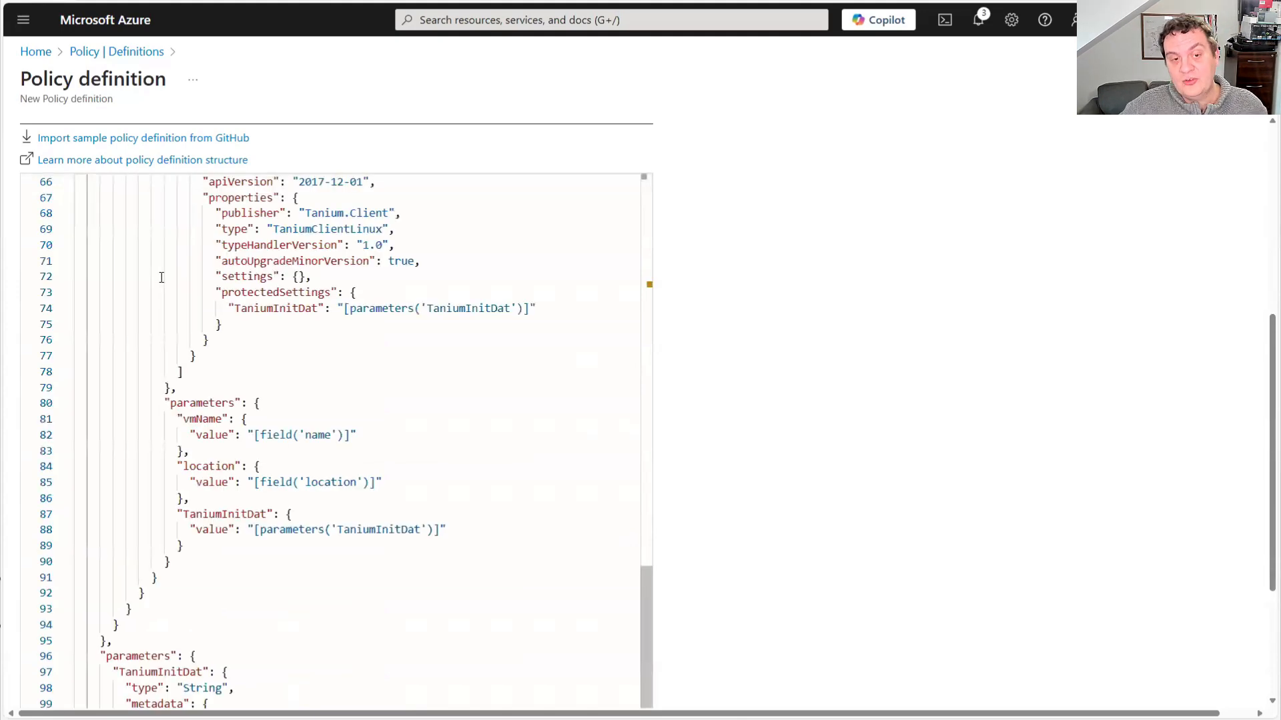
Review the pasted rule's image offer and SKU conditions, its deployIfNotExists effect and the extension existence condition
scroll(637, 505, "up", 15)
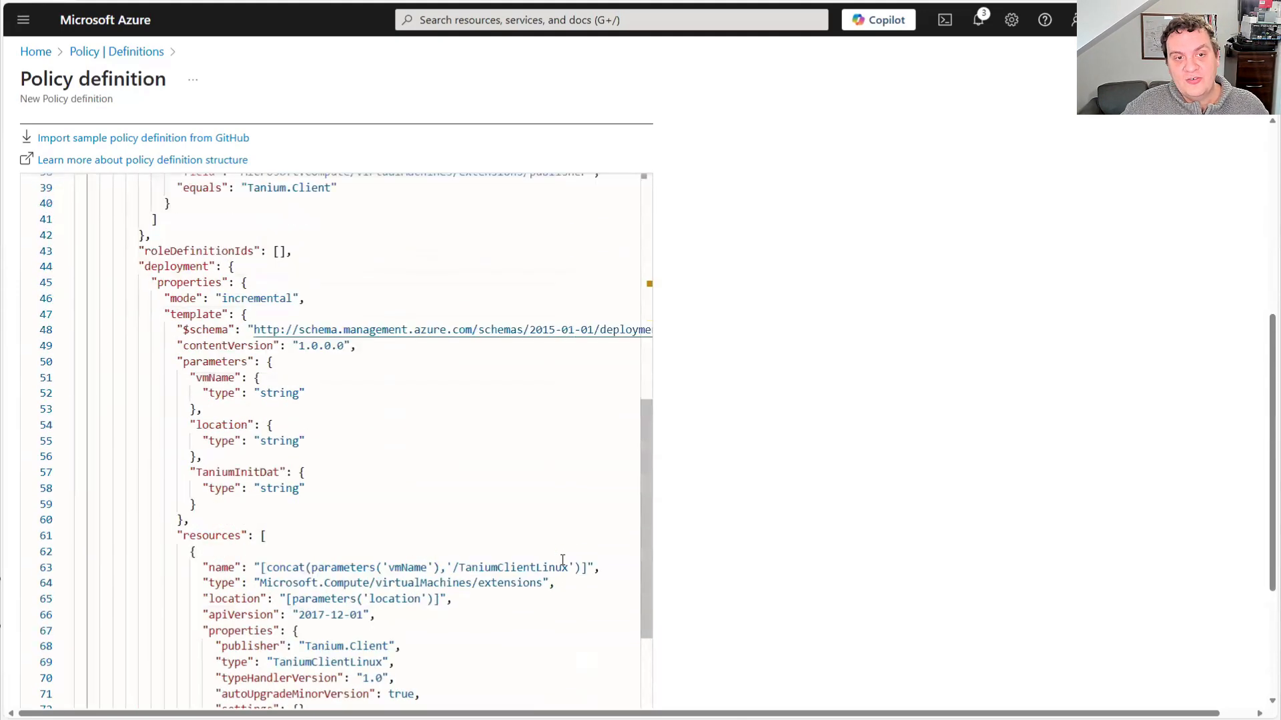
scroll(563, 560, "up", 2)
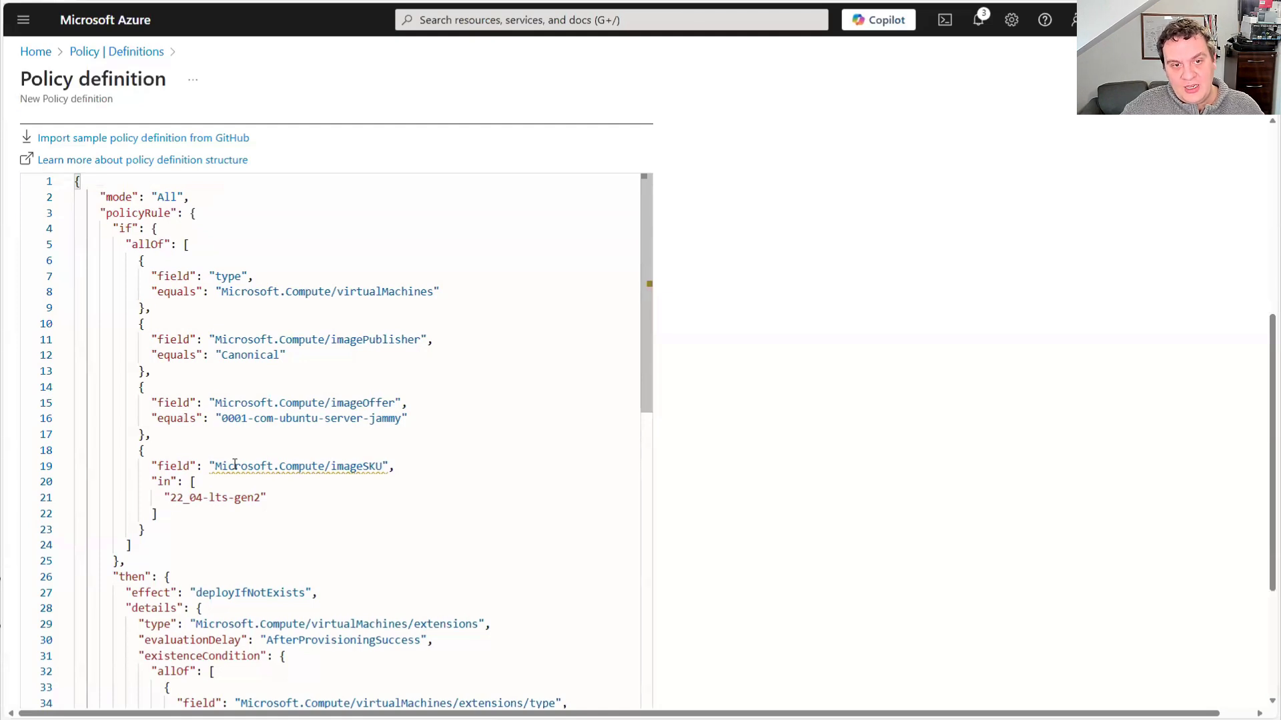
left_click_drag(215, 404, 389, 421)
left_click(389, 421)
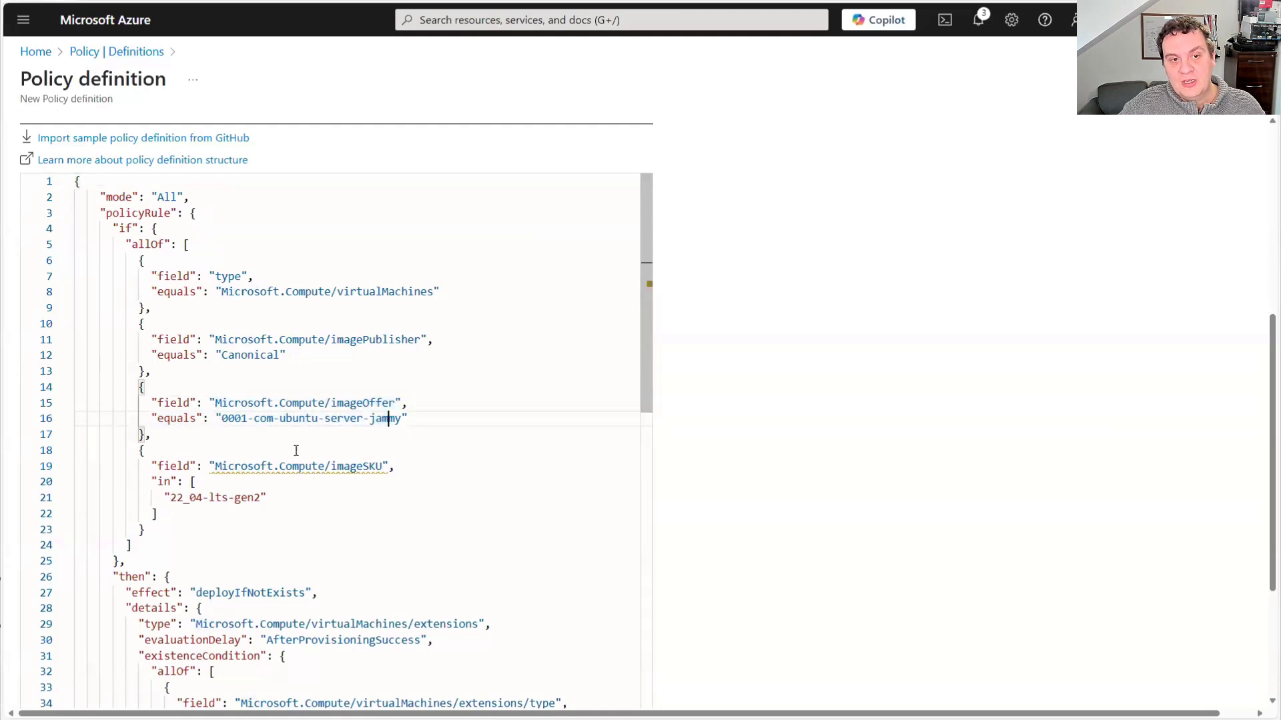
left_click_drag(168, 497, 263, 497)
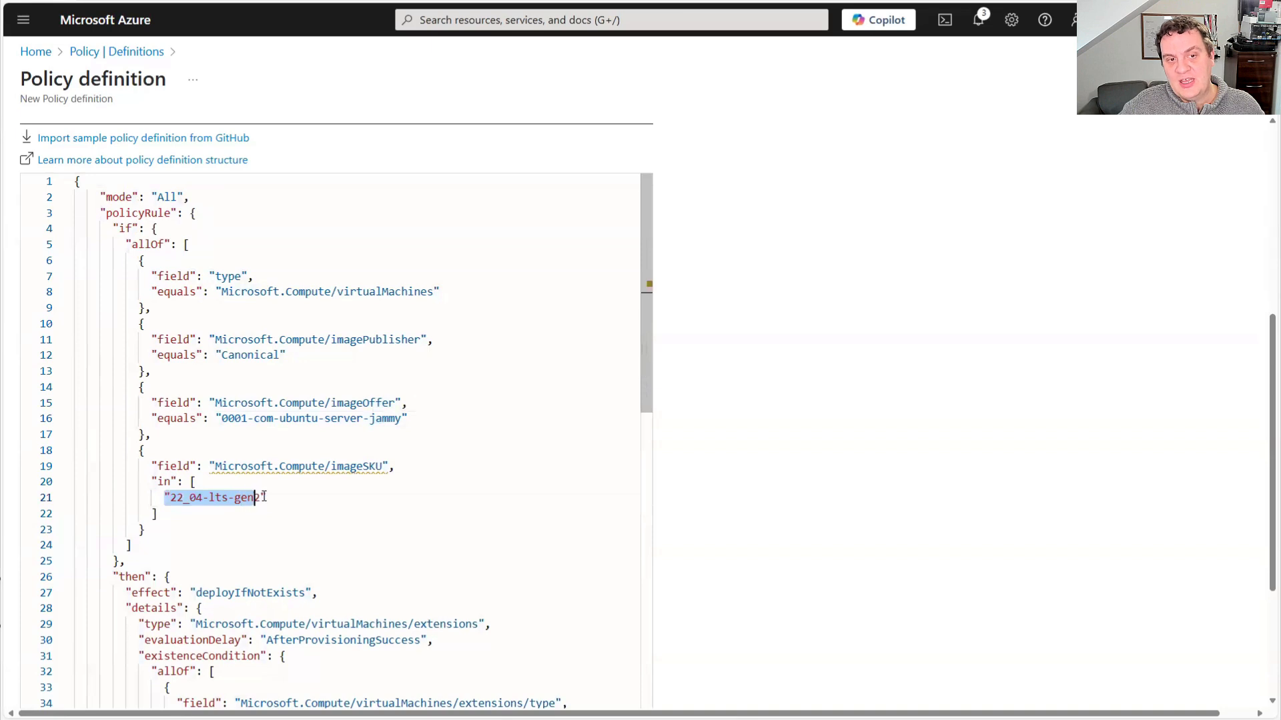
left_click(156, 514)
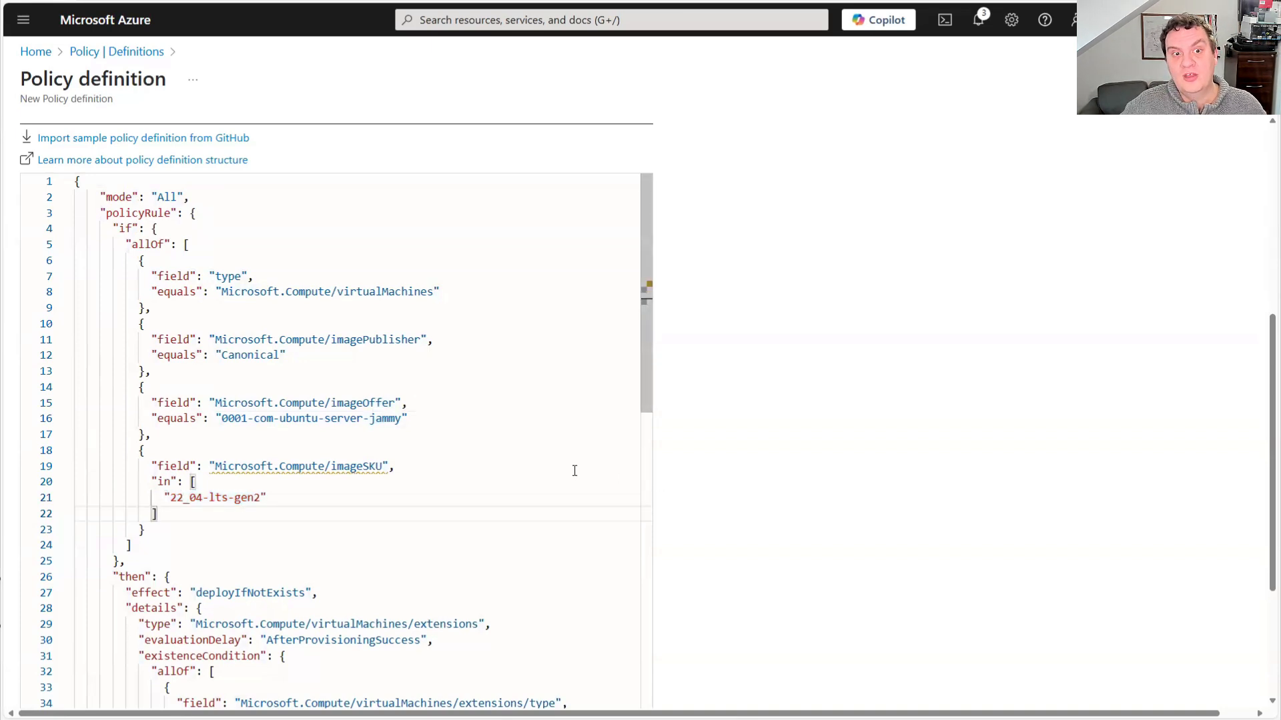
scroll(565, 486, "down", 3)
scroll(846, 526, "down", 3)
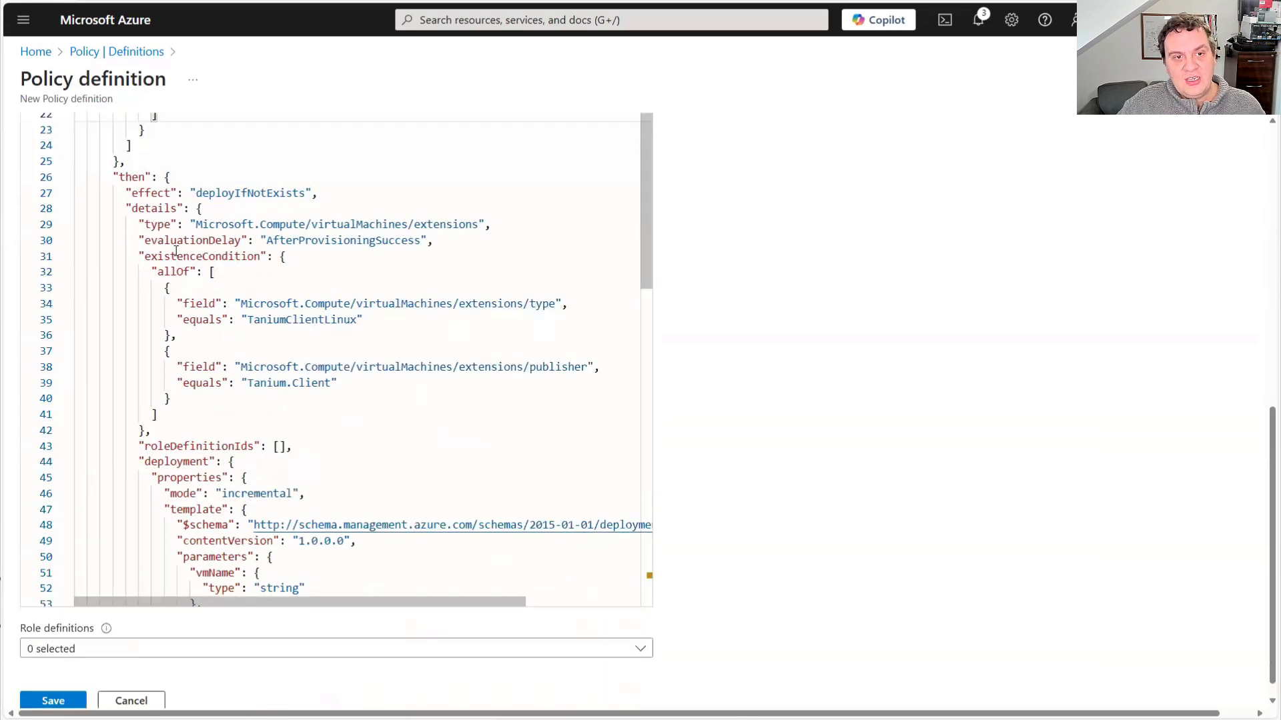
left_click_drag(190, 193, 306, 192)
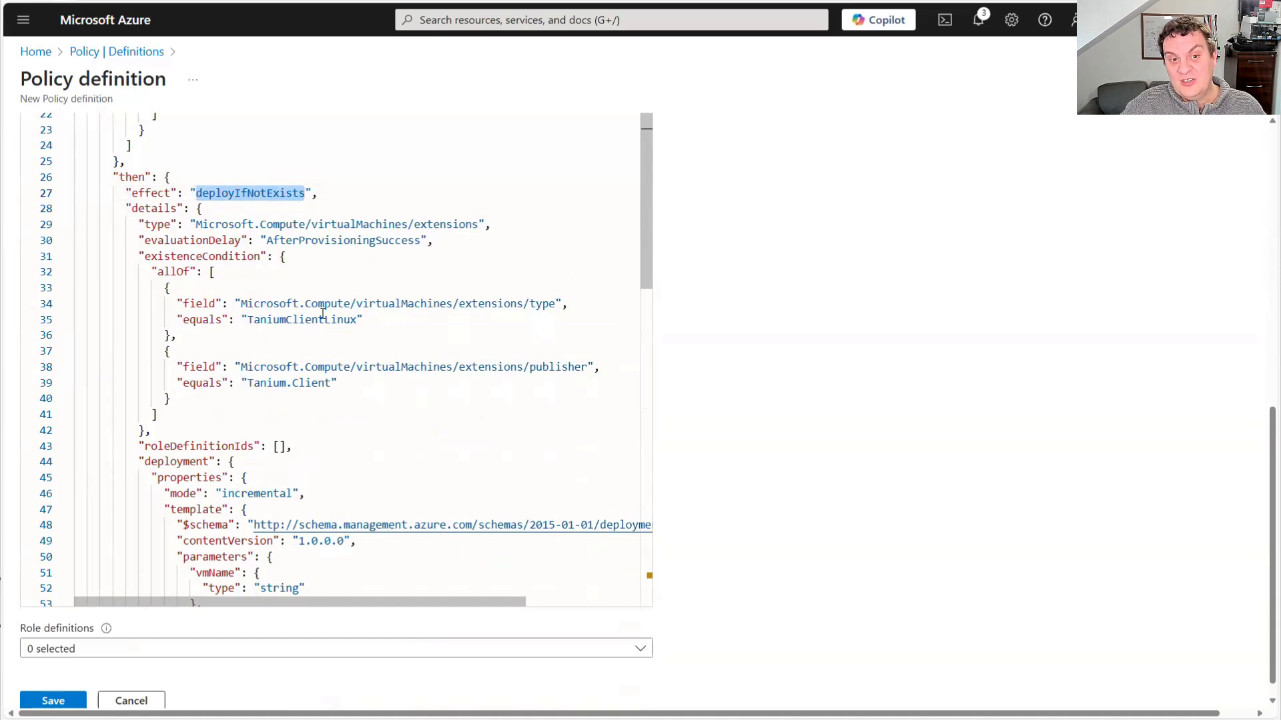
left_click_drag(222, 304, 364, 320)
left_click(311, 319)
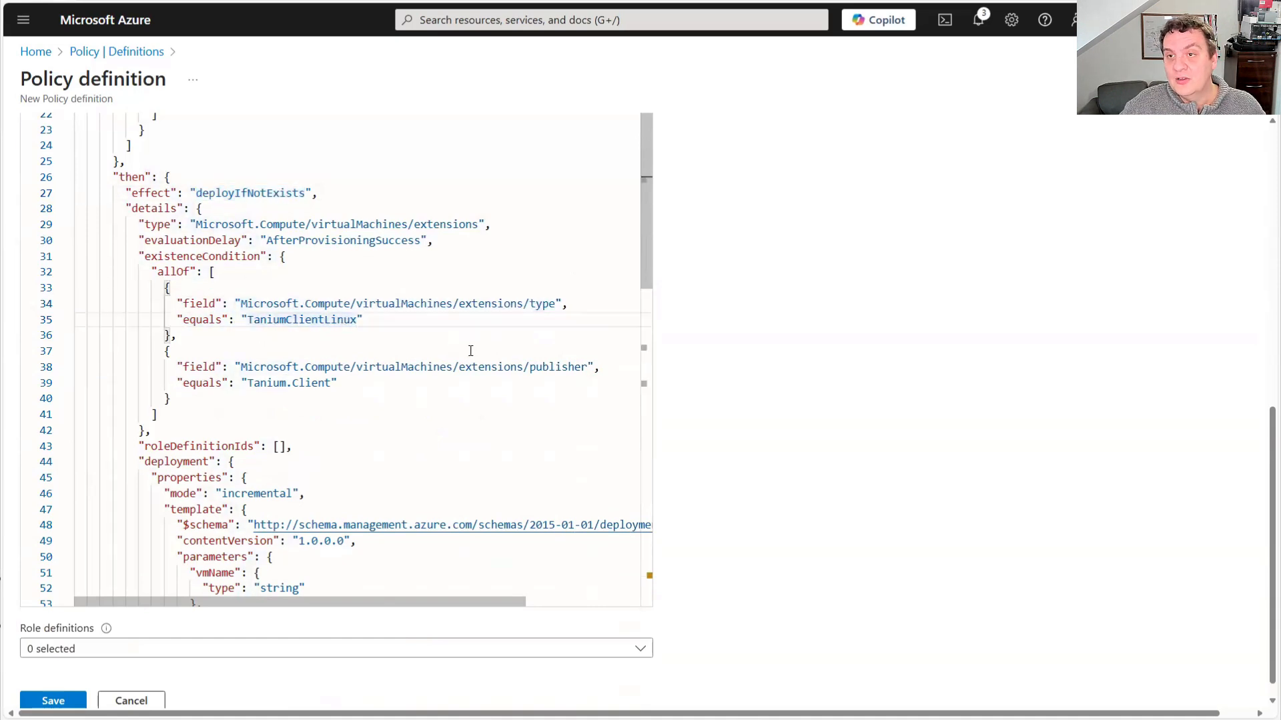
Check the TaniumInitDat parameter at the end of the rule and save the policy definition
scroll(449, 356, "down", 5)
scroll(449, 356, "down", 5)
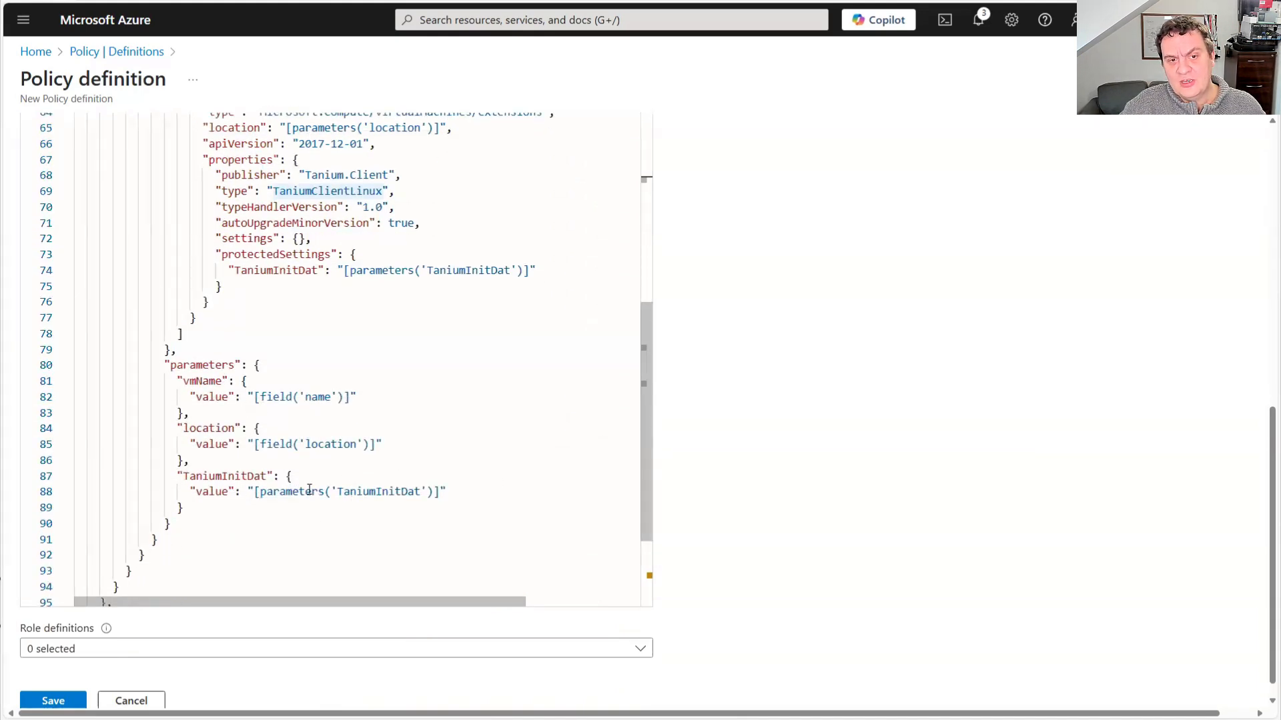
left_click_drag(311, 492, 377, 491)
left_click(370, 491)
scroll(480, 521, "down", 3)
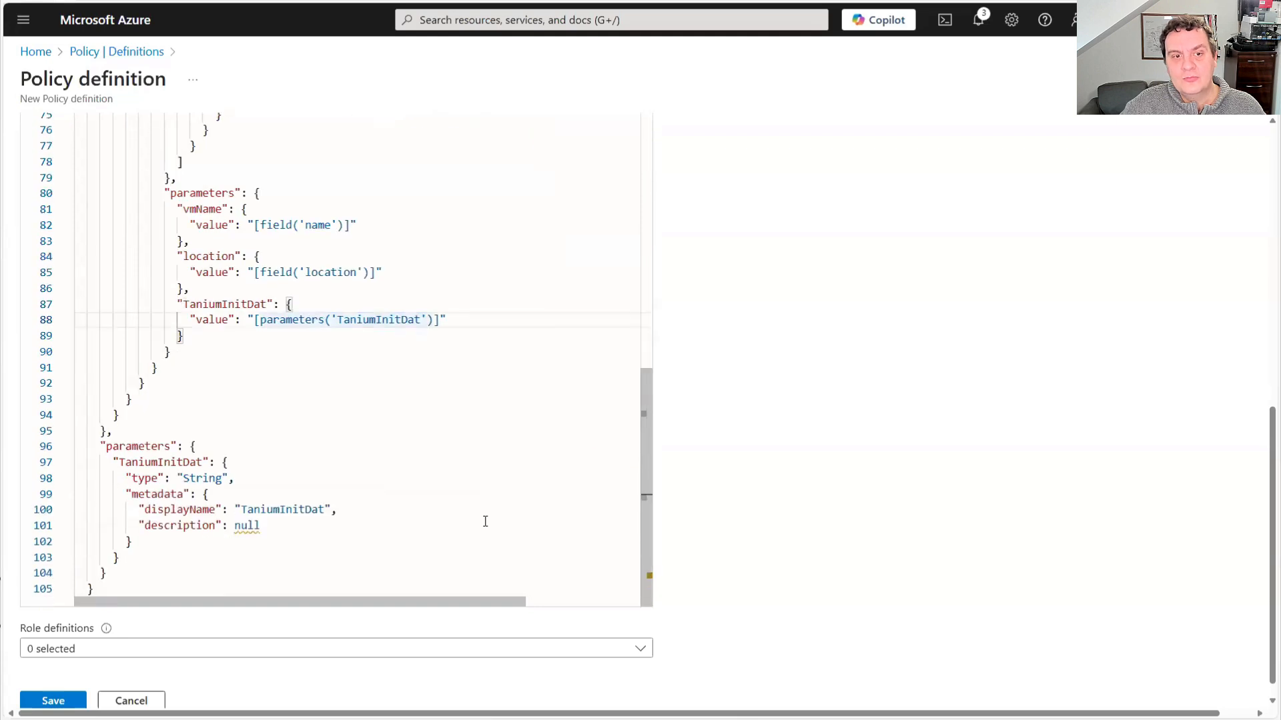
left_click(53, 701)
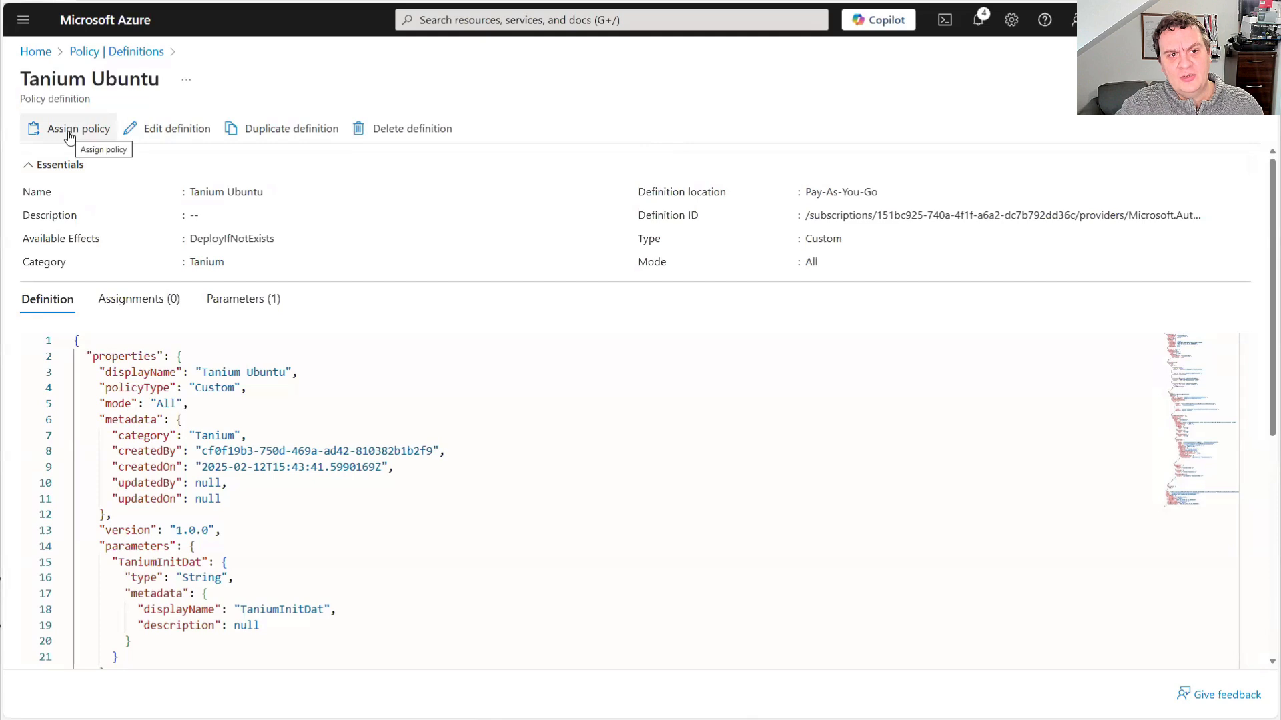
Start assigning the Tanium Ubuntu policy with the default basics and paste the configuration value into the TaniumInitDat parameter
left_click(69, 136)
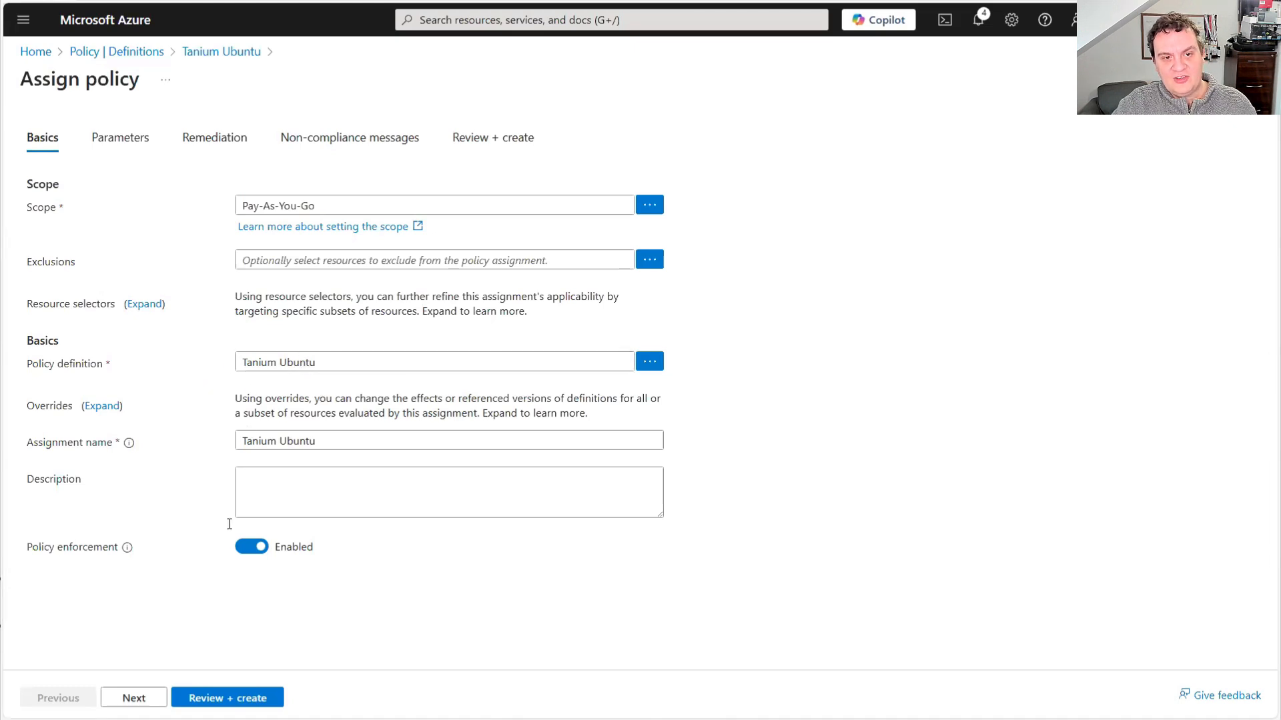
left_click(133, 698)
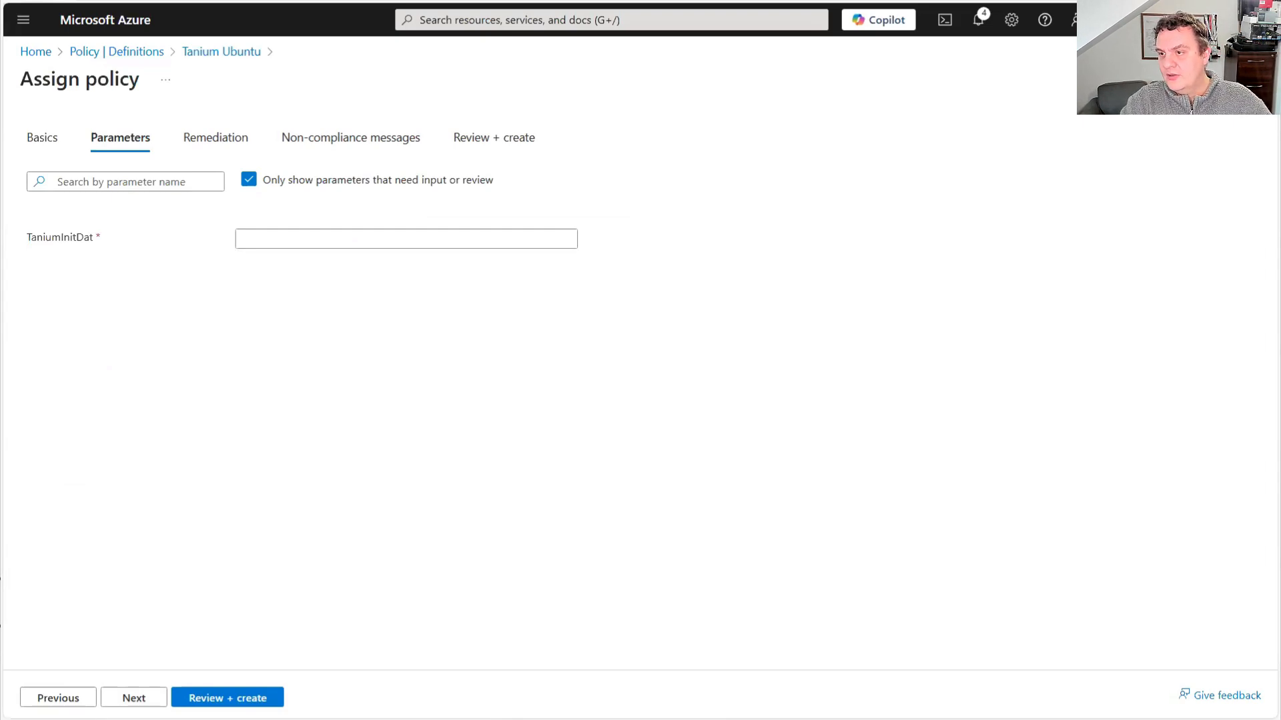
key("ctrl+v")
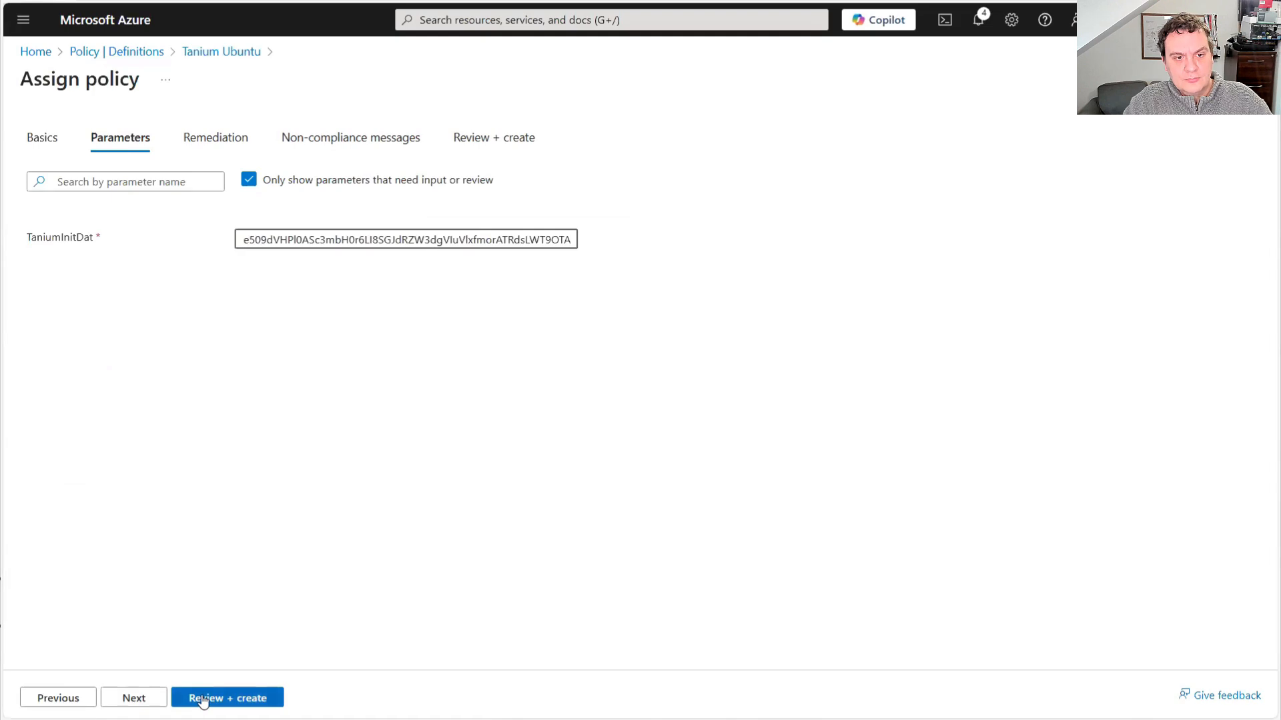
left_click(134, 698)
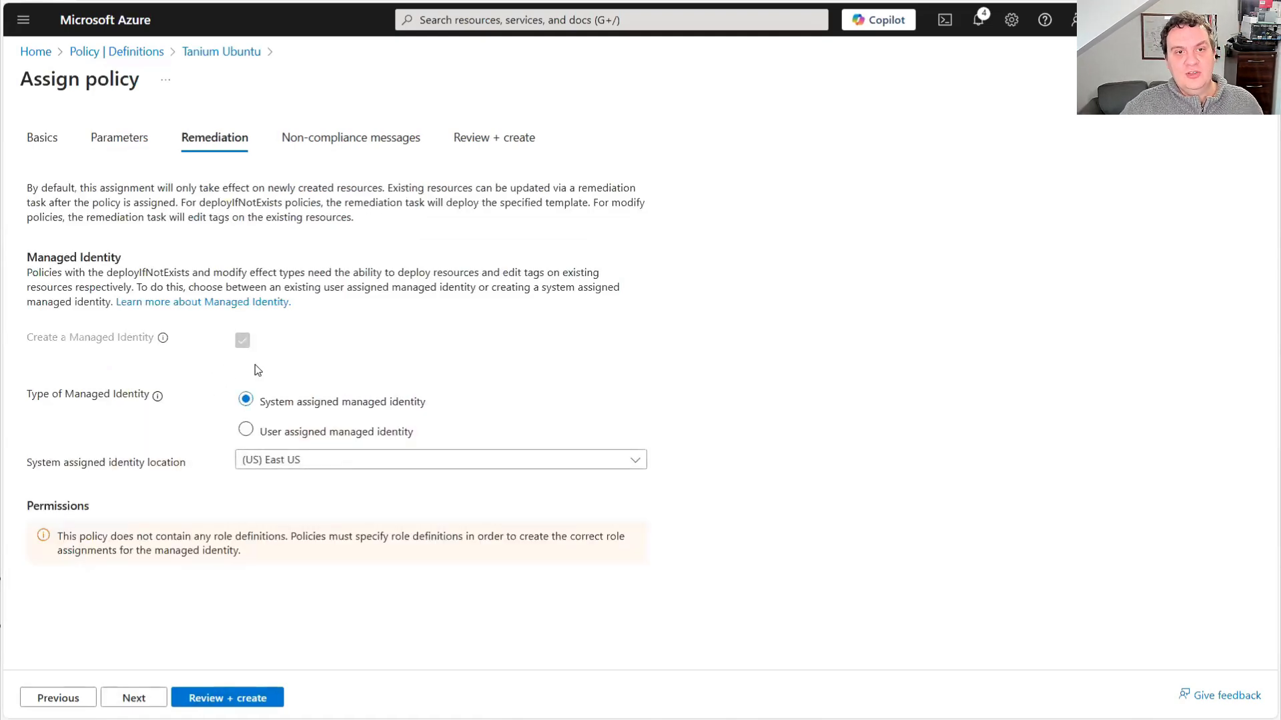
Set remediation to use the user-assigned TaniumManagedIdentity, scoped to the Pay-As-You-Go subscription and the AzureVMExtensions resource group
left_click(245, 430)
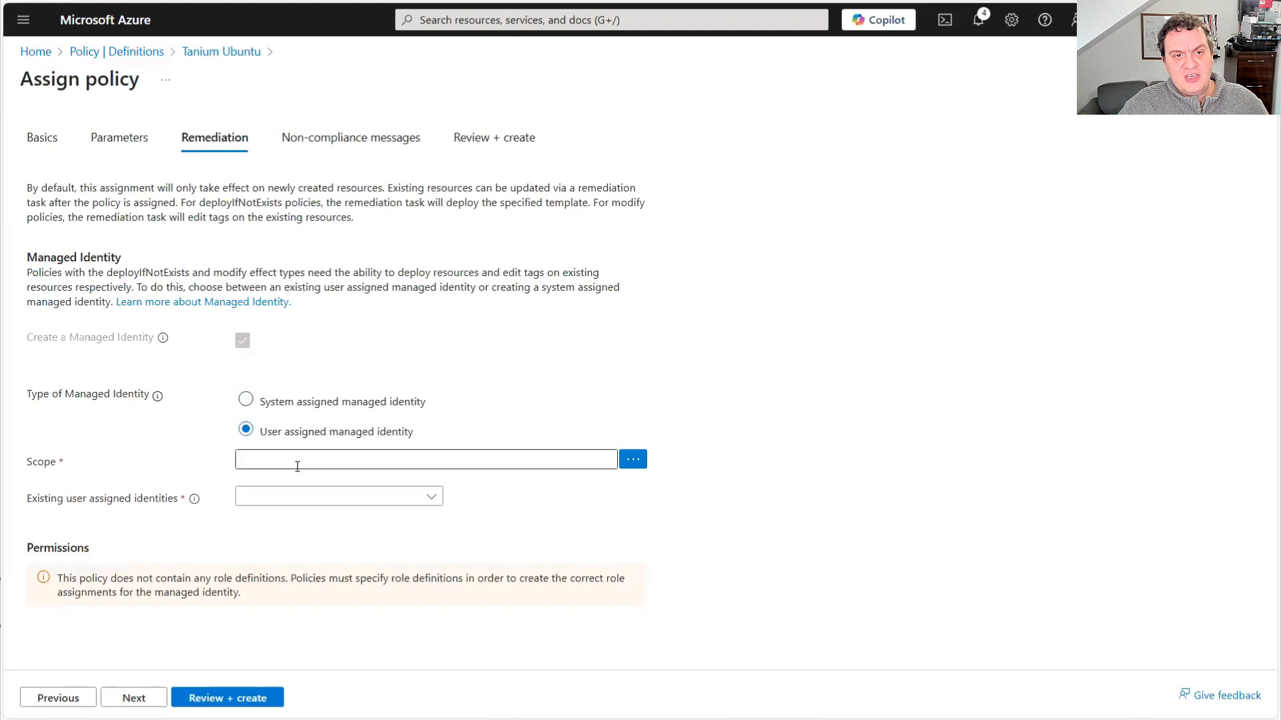
left_click(633, 461)
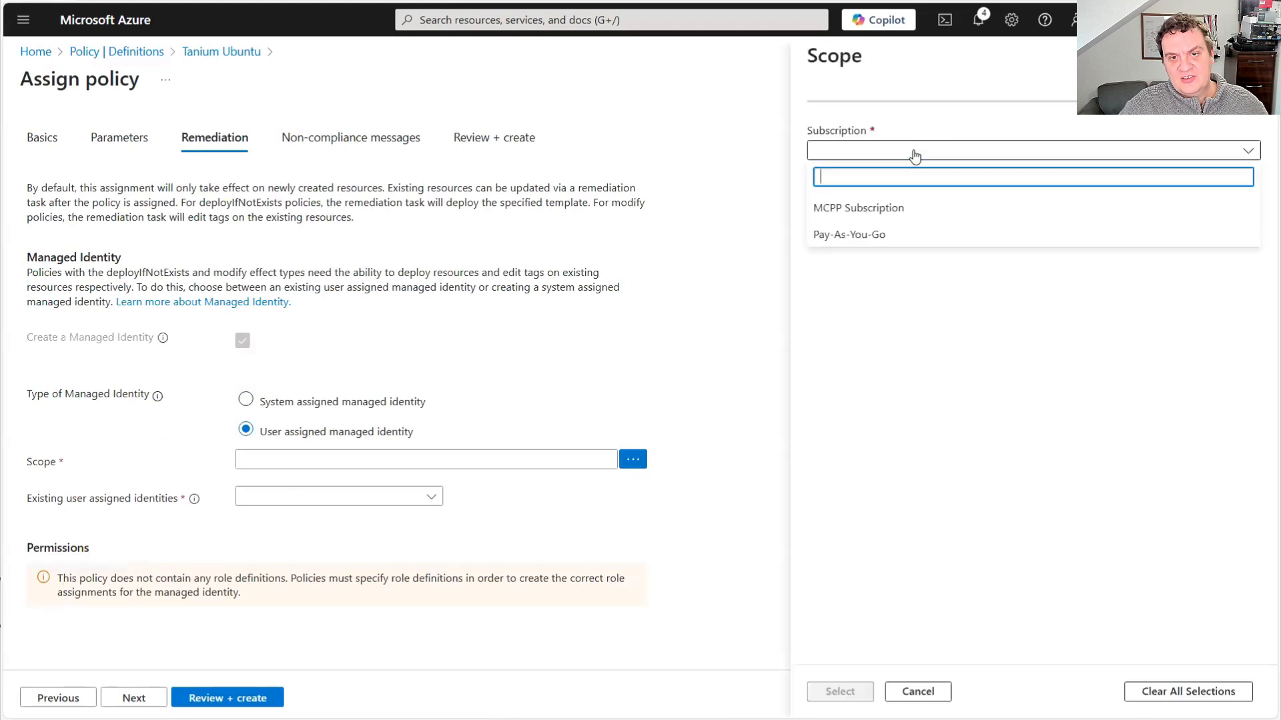
left_click(857, 235)
left_click(860, 202)
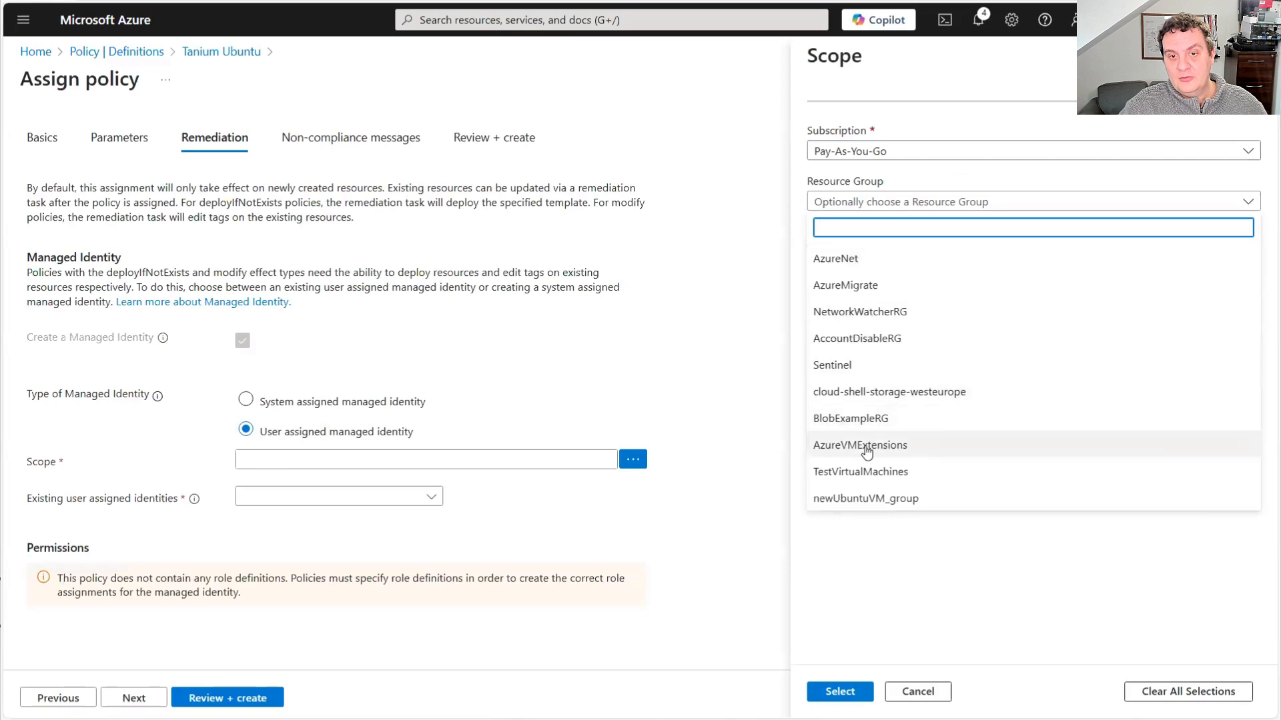
left_click(866, 447)
left_click(842, 693)
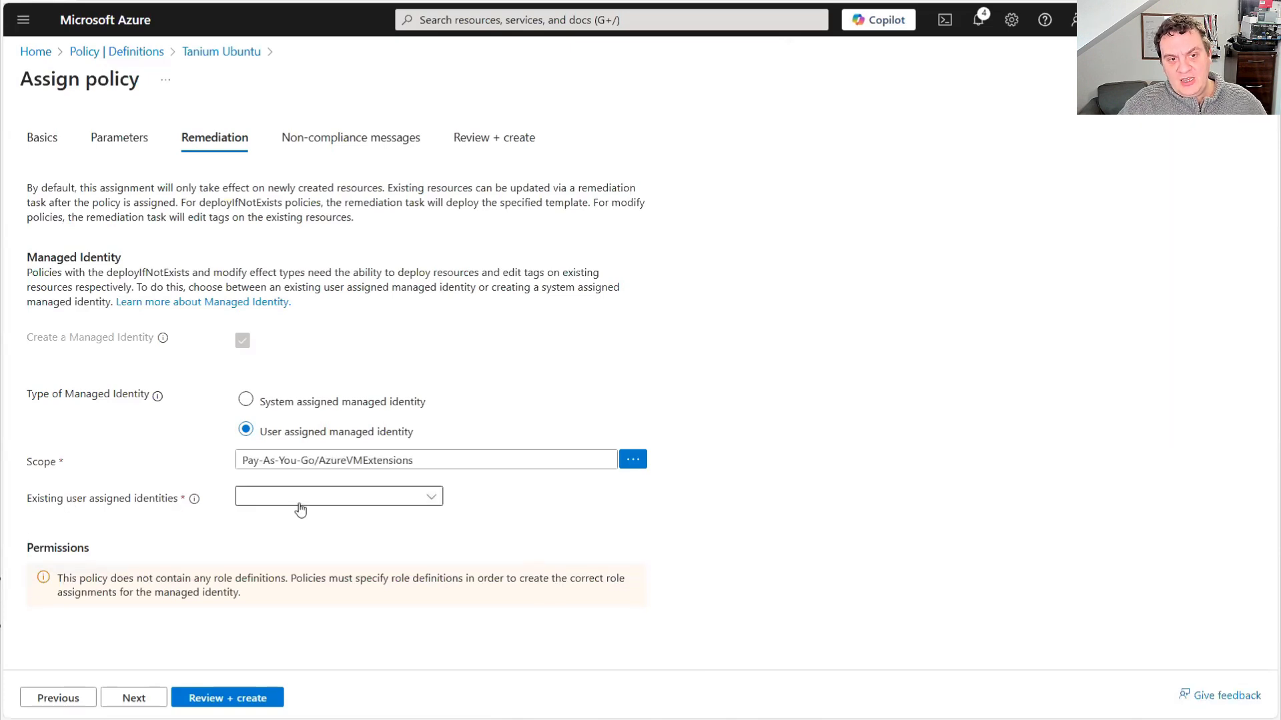
left_click(300, 509)
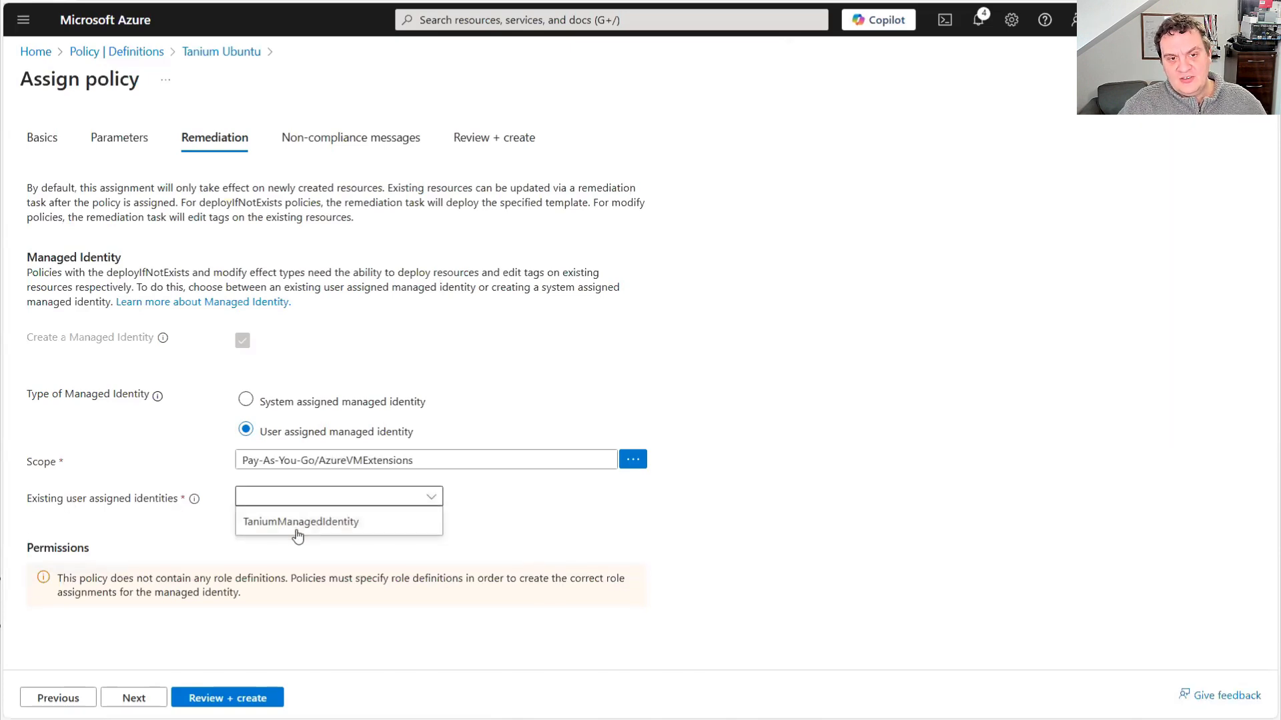
left_click(323, 529)
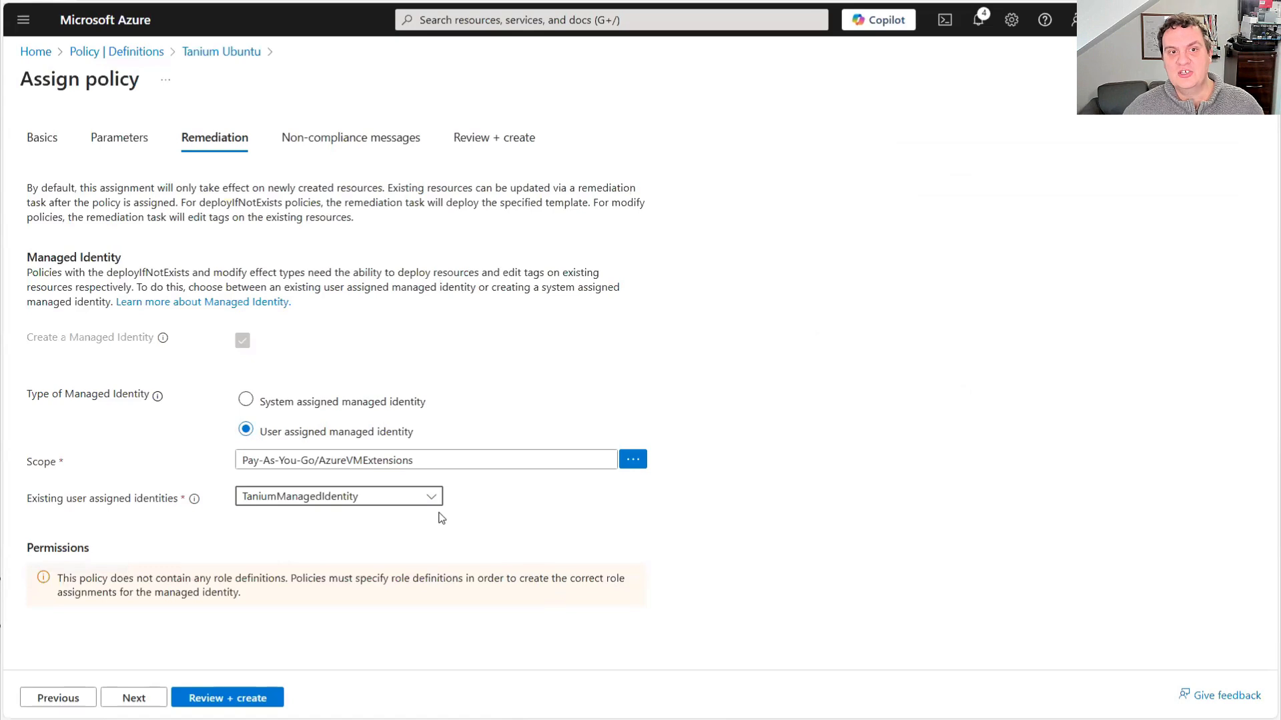
Leave the non-compliance message empty and create the policy assignment
left_click(141, 700)
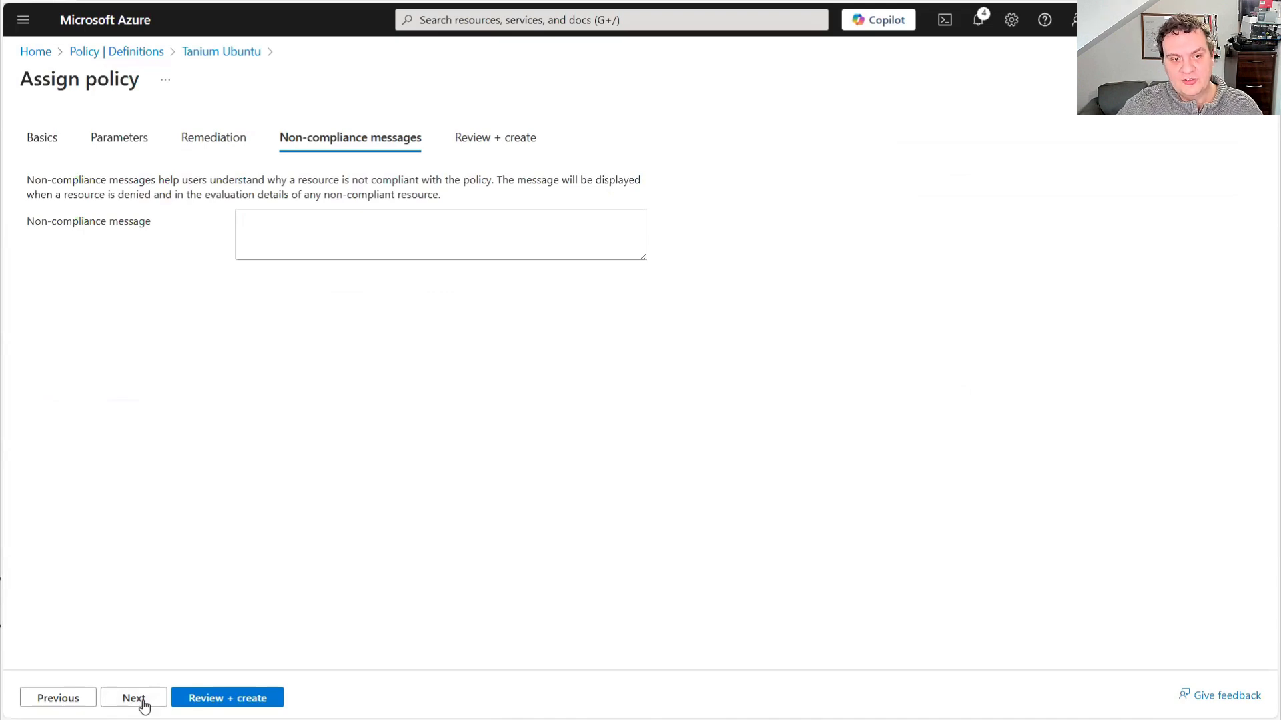
left_click(143, 705)
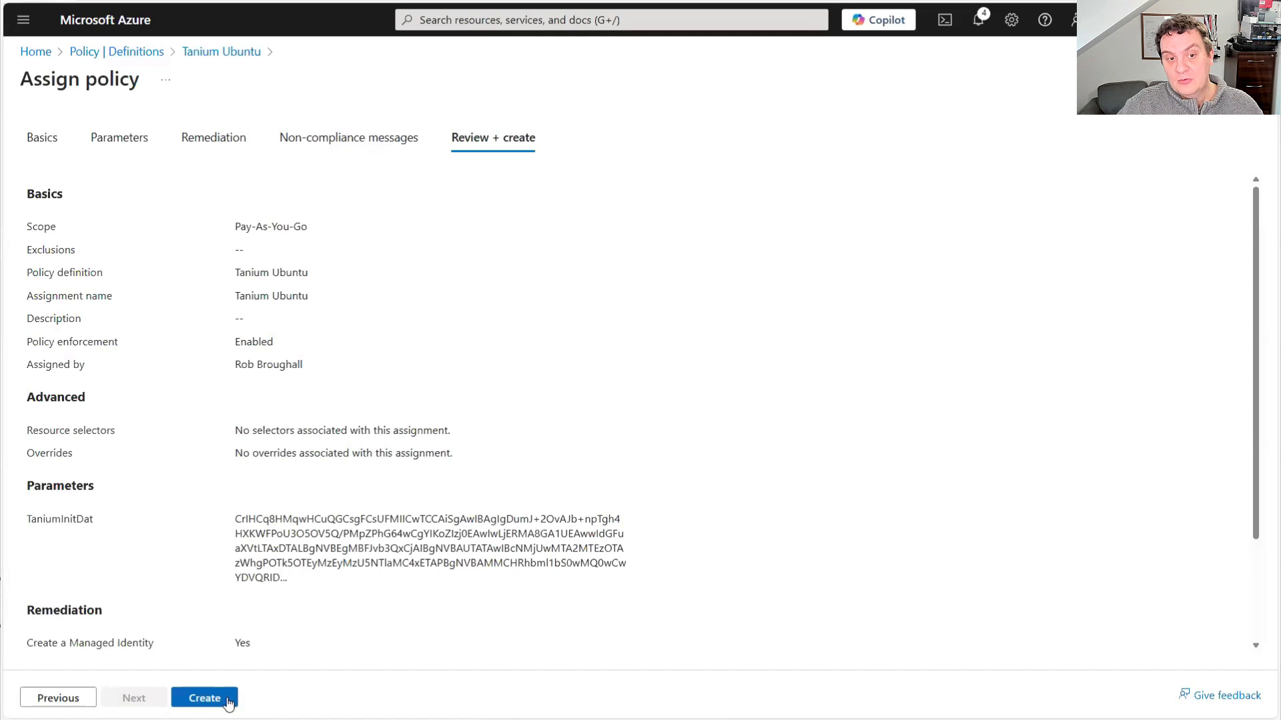
left_click(204, 699)
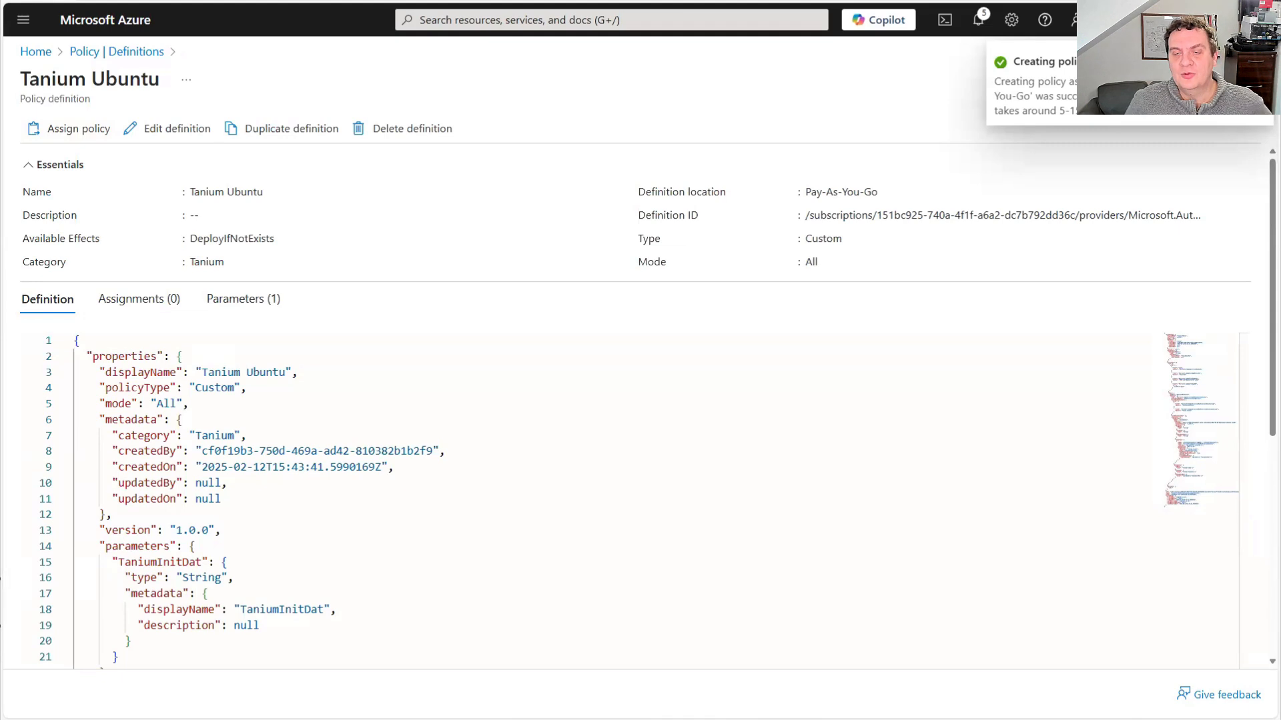
Create a remediation task for the Tanium Ubuntu policy with the default settings
left_click(128, 56)
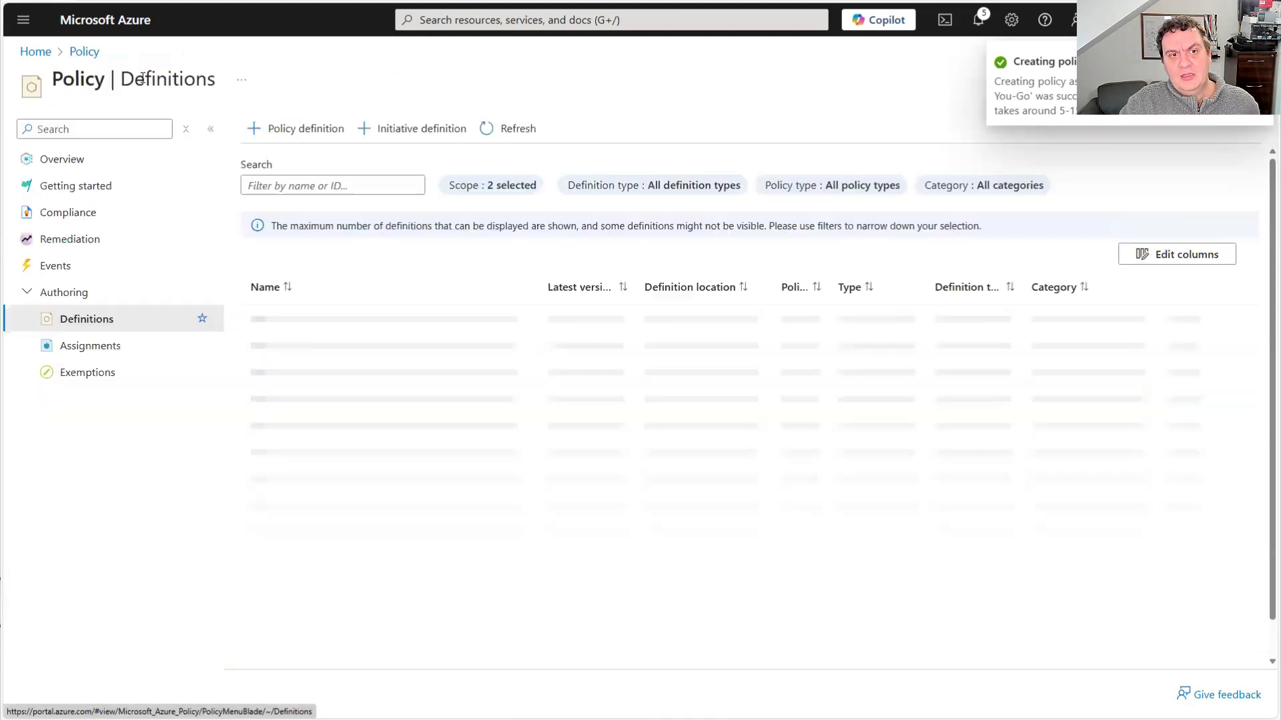
left_click(103, 242)
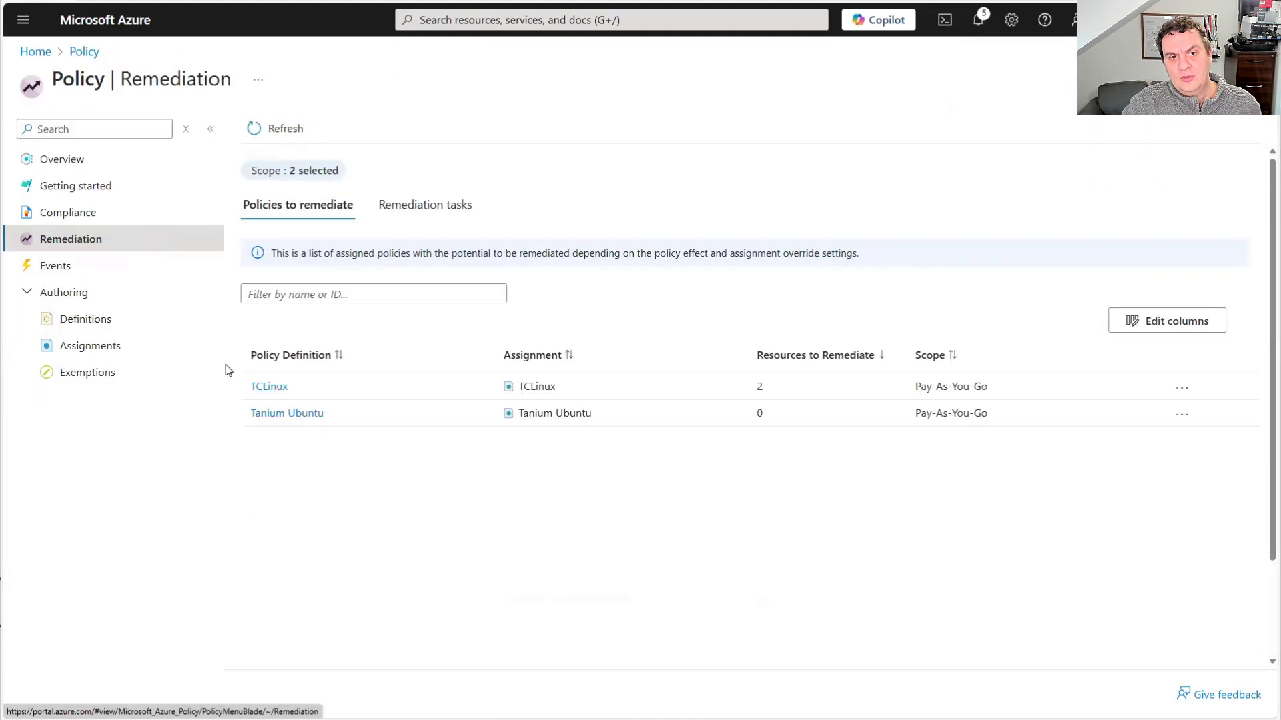
left_click(281, 414)
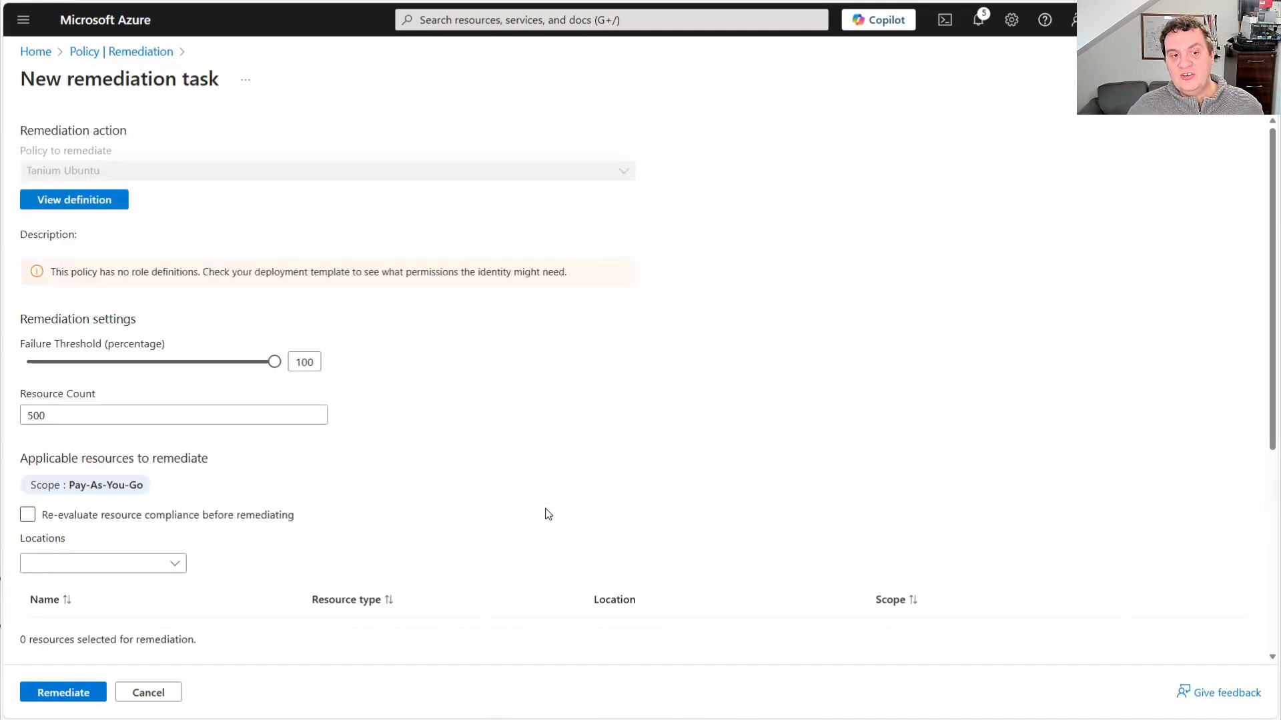
scroll(580, 434, "down", 5)
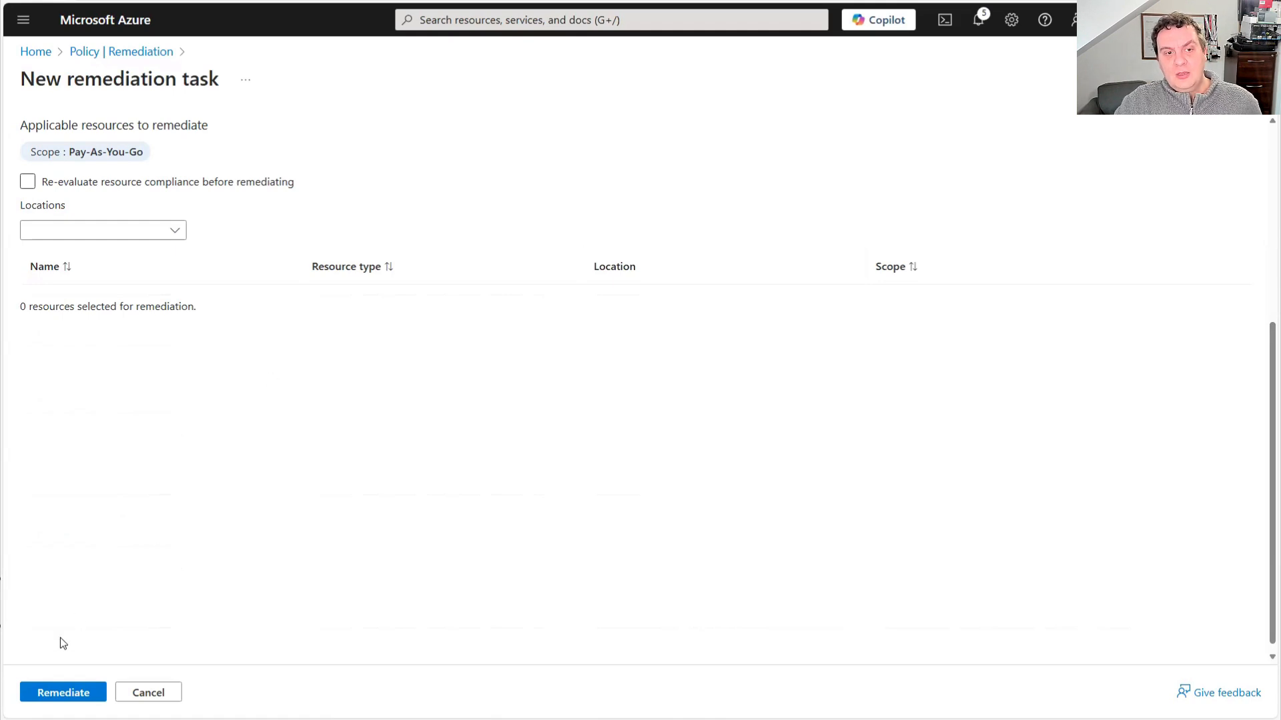
left_click(63, 693)
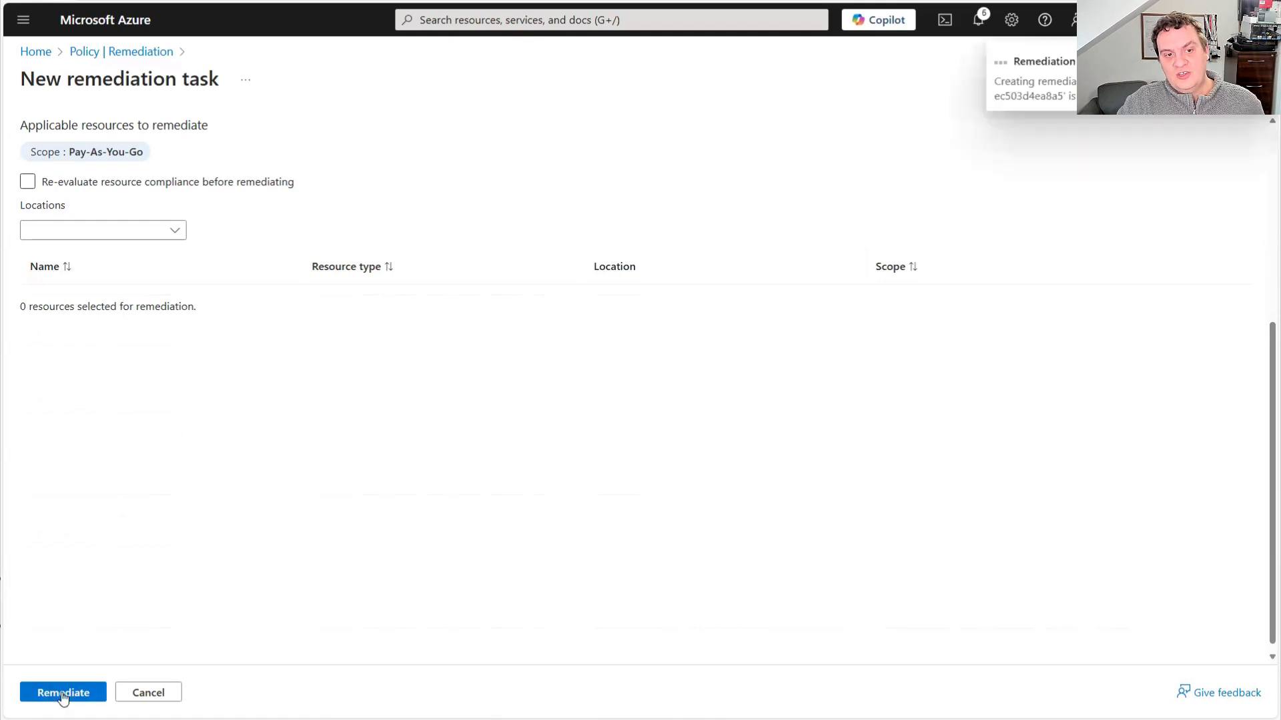